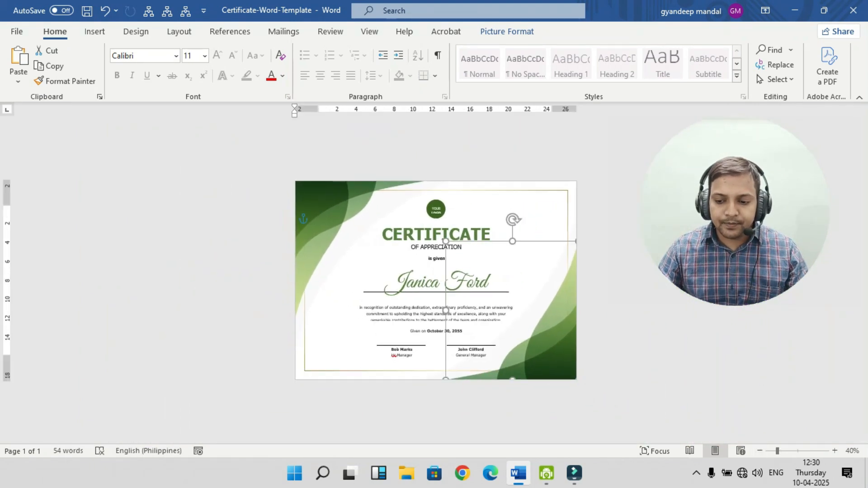
# Zoom the sample certificate to 60% and inspect the green decorative shape in its upper corner.
pyautogui.click(834, 450)
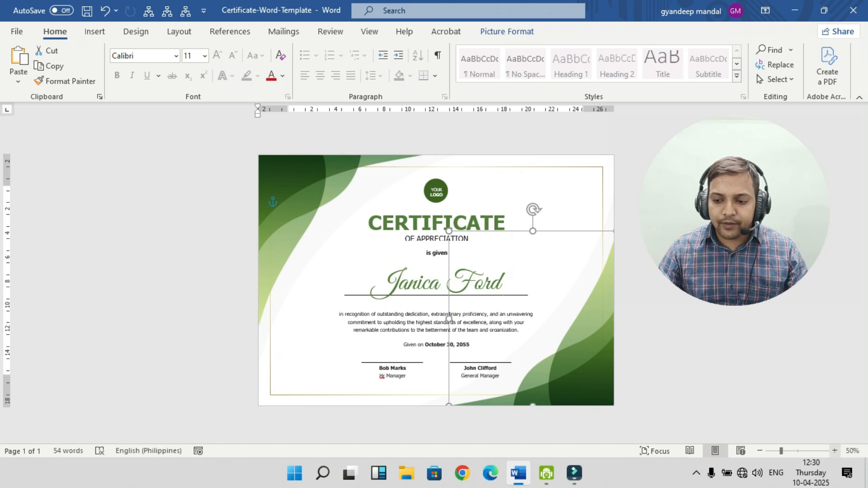
pyautogui.click(834, 451)
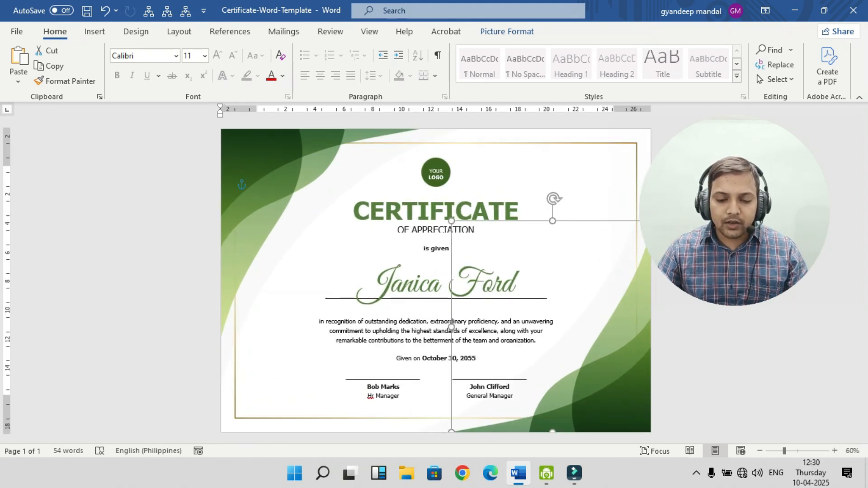
pyautogui.click(268, 175)
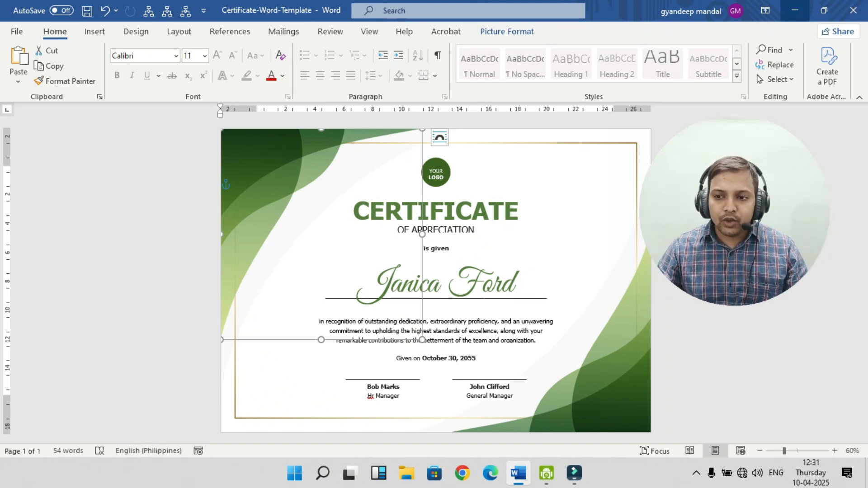
# Minimize the sample certificate and create a new blank Word document in a maximized window.
pyautogui.click(795, 10)
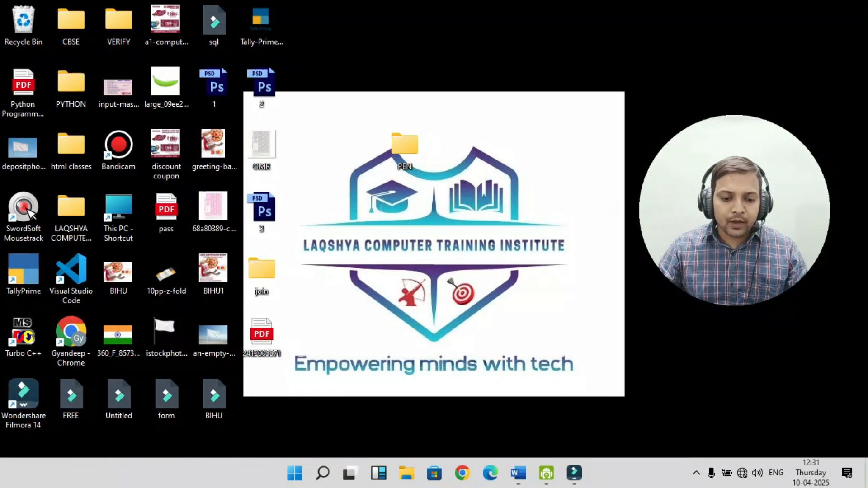
pyautogui.click(295, 473)
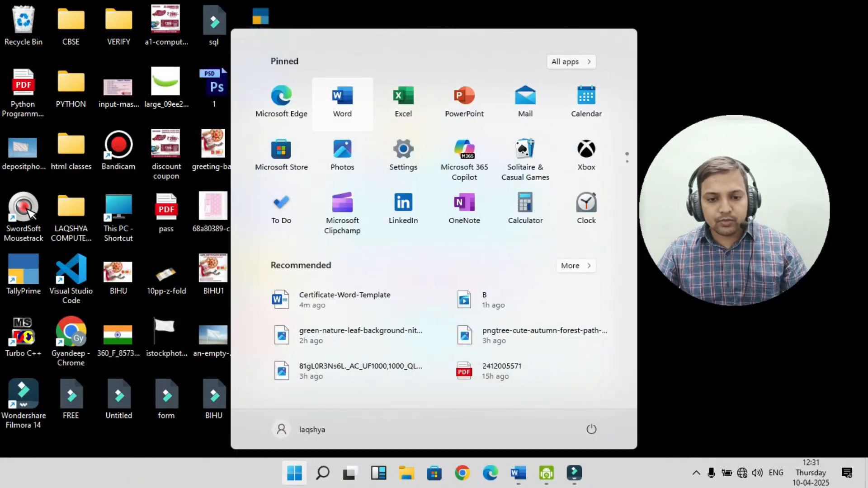
pyautogui.click(343, 104)
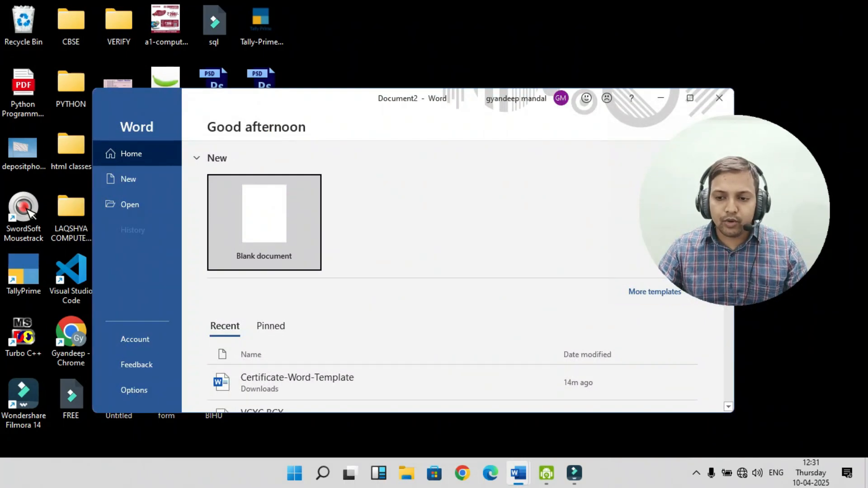
pyautogui.click(689, 99)
pyautogui.click(169, 134)
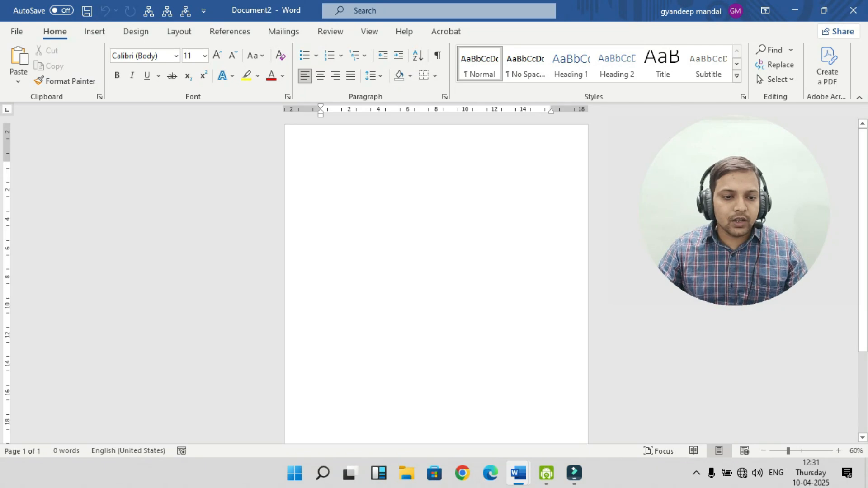
# Set the page to landscape orientation with Narrow margins of 1.27 cm on every side.
pyautogui.click(179, 32)
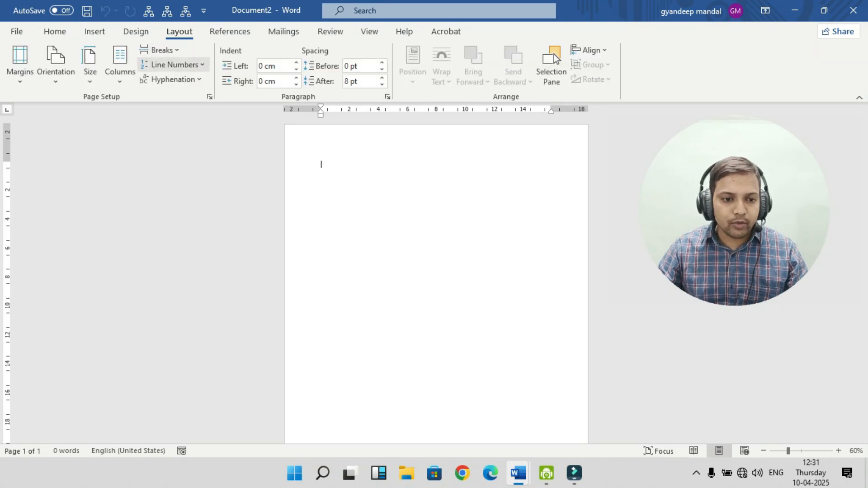
pyautogui.click(90, 63)
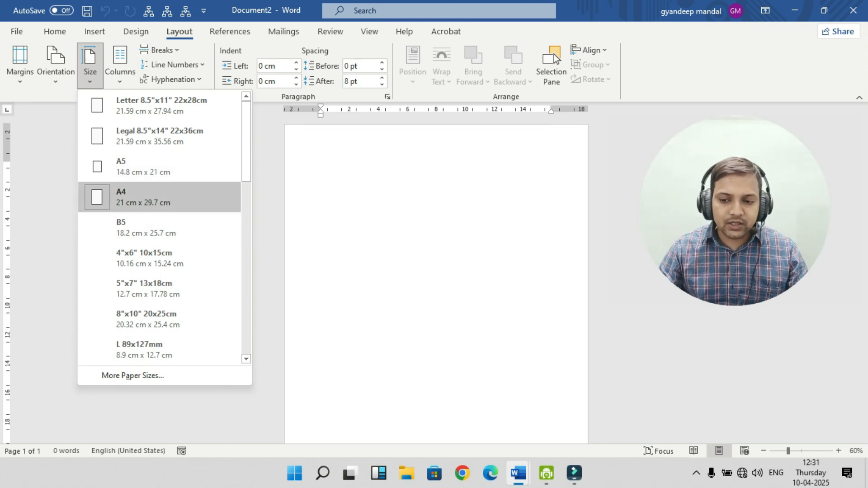
pyautogui.click(56, 65)
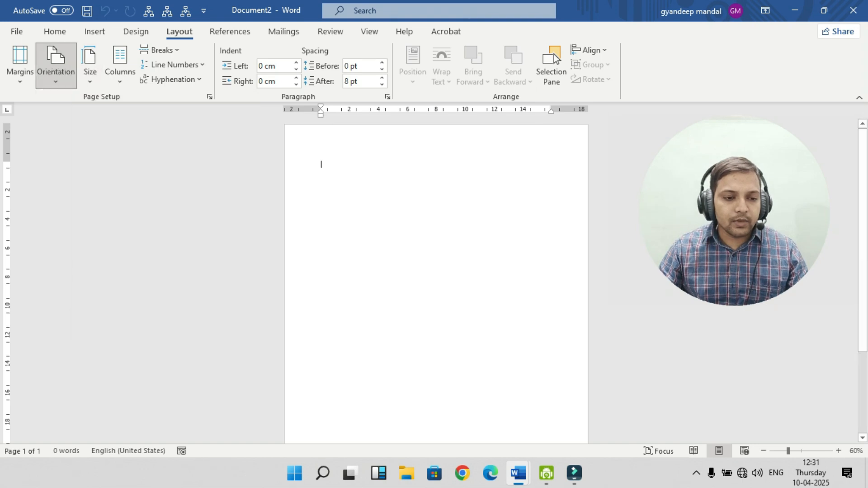
pyautogui.click(90, 136)
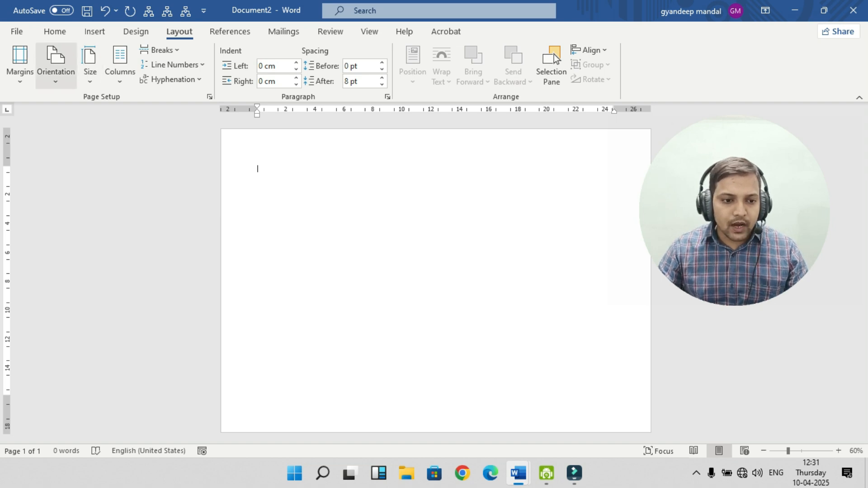
pyautogui.click(20, 63)
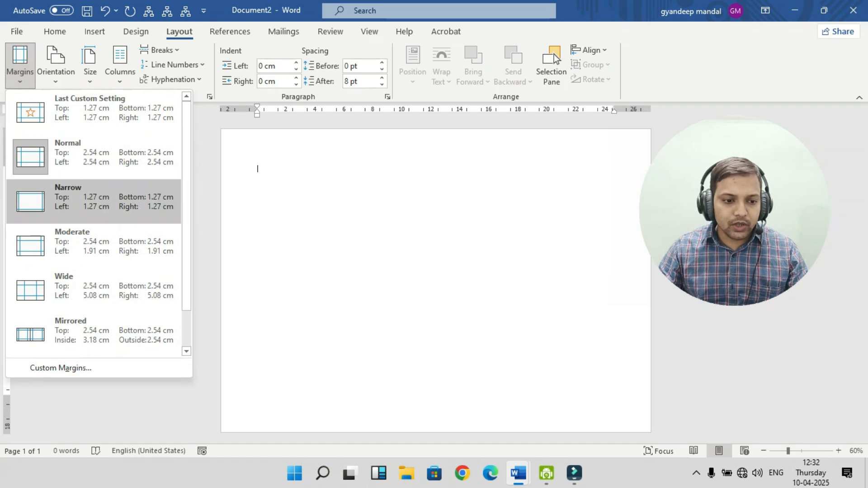
pyautogui.click(68, 199)
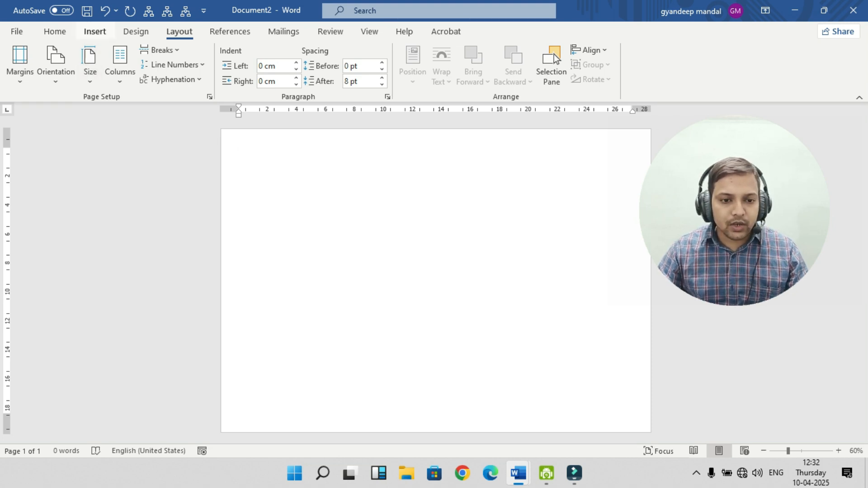
# Set the page color to the standard dark blue.
pyautogui.click(369, 31)
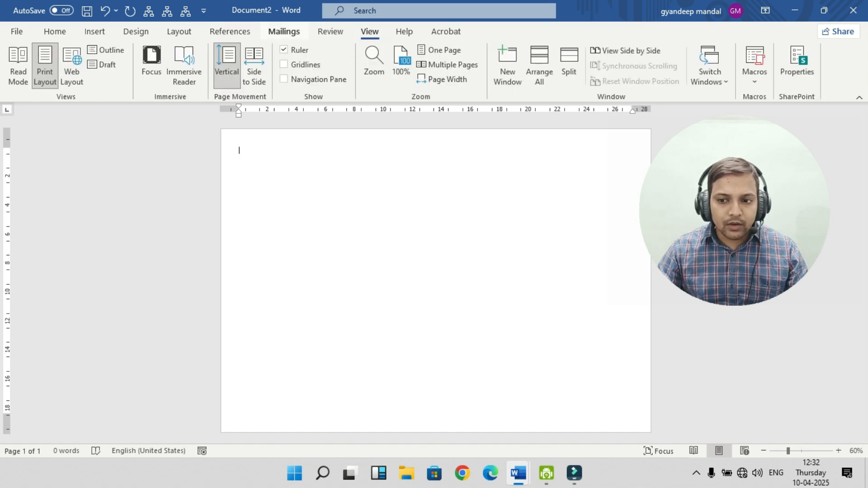
pyautogui.click(136, 31)
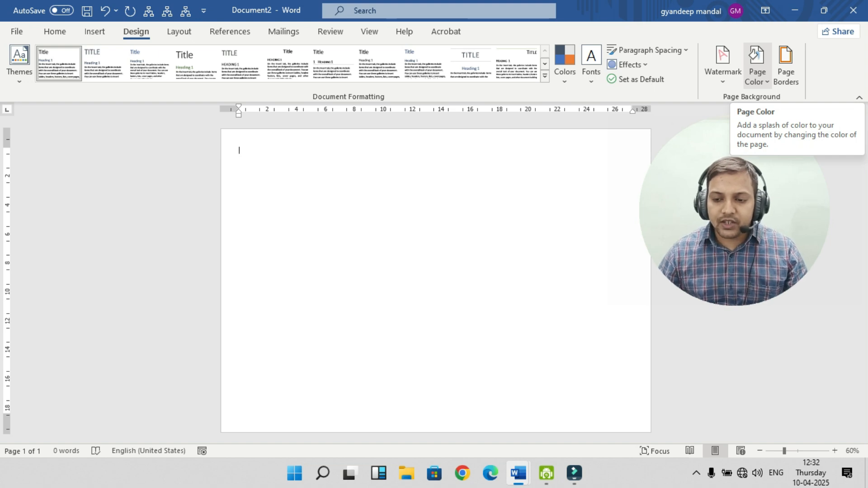
pyautogui.click(756, 63)
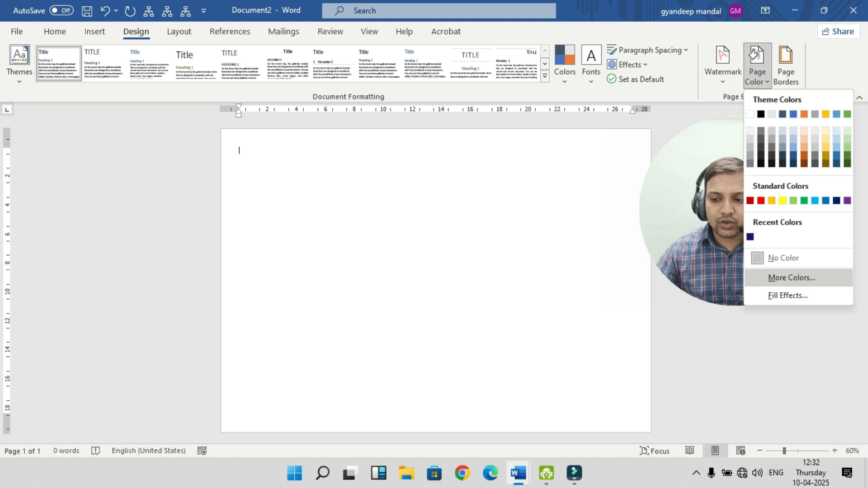
pyautogui.click(791, 277)
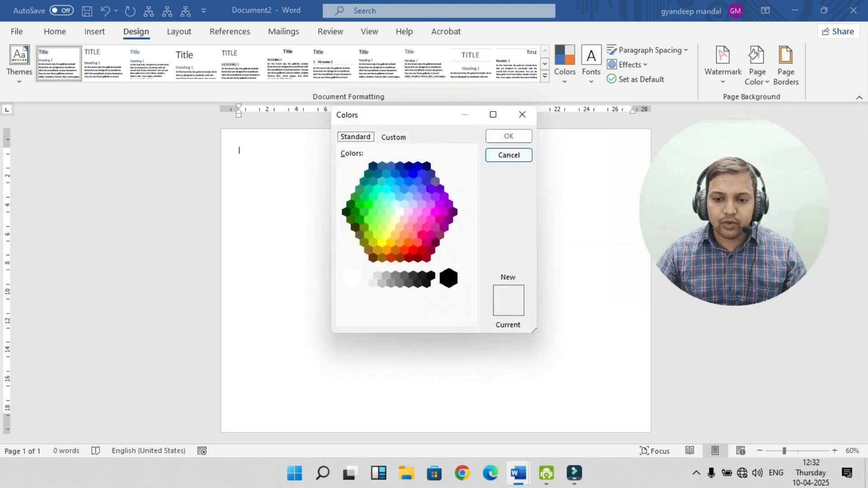
pyautogui.click(522, 114)
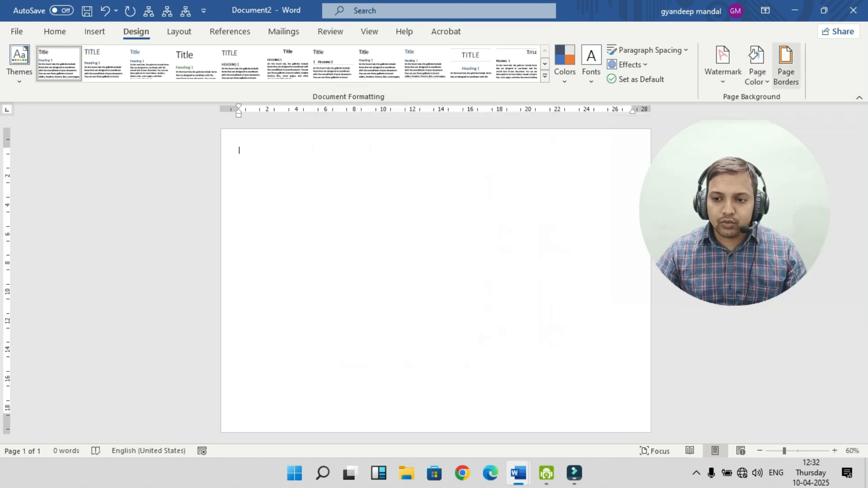
pyautogui.click(757, 68)
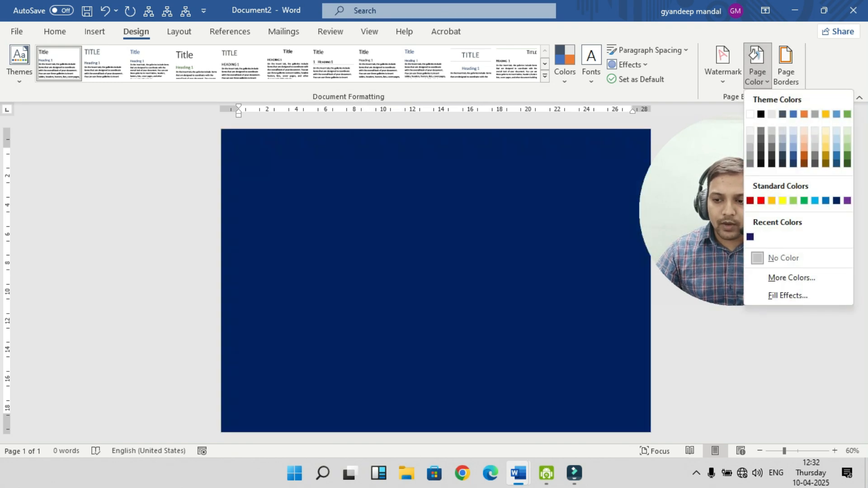
pyautogui.click(836, 200)
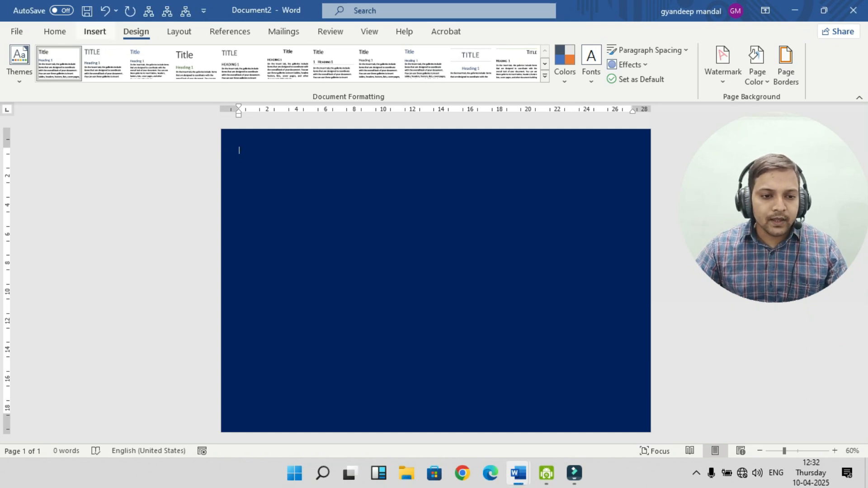
# Draw a rectangle about 19.4 cm high and 27.94 cm wide, leaving an even border of page color around it.
pyautogui.click(95, 31)
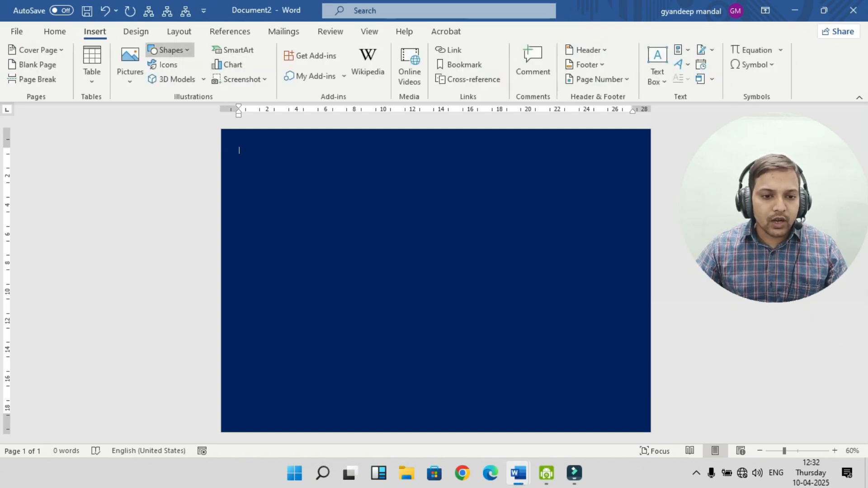
pyautogui.click(169, 50)
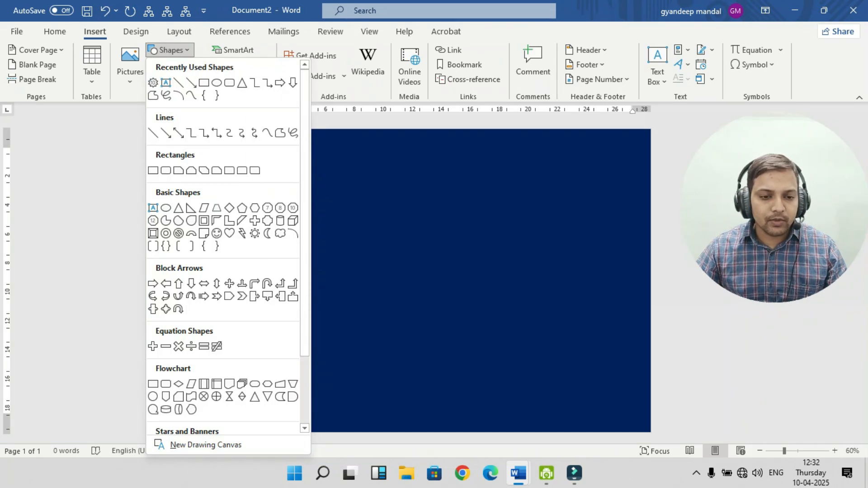
pyautogui.click(204, 82)
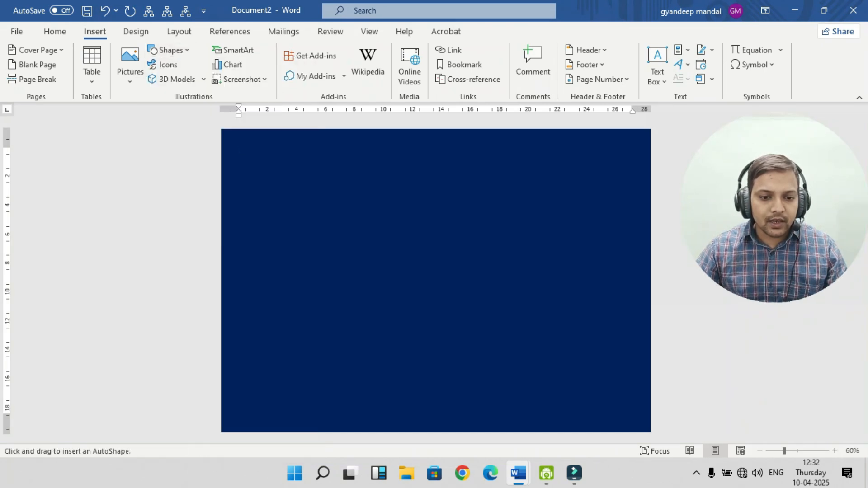
pyautogui.moveTo(233, 141); pyautogui.dragTo(638, 423)
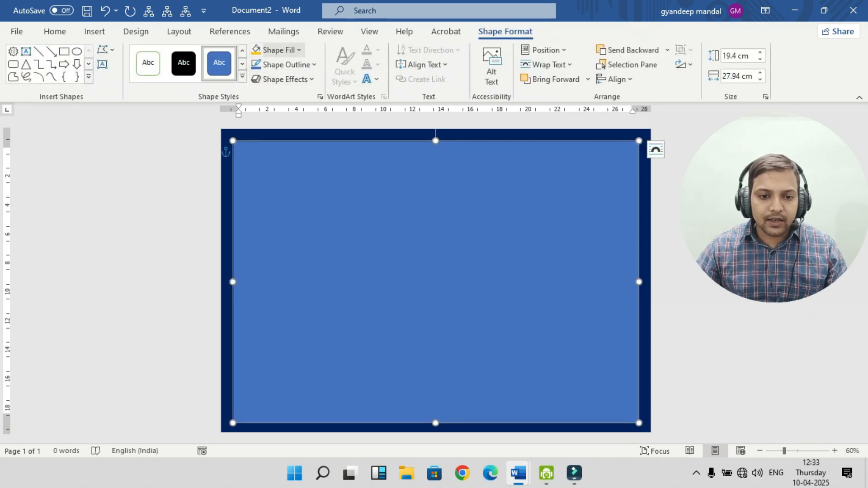
# Fill the rectangle with the lightest blue theme tint and remove its outline.
pyautogui.click(280, 50)
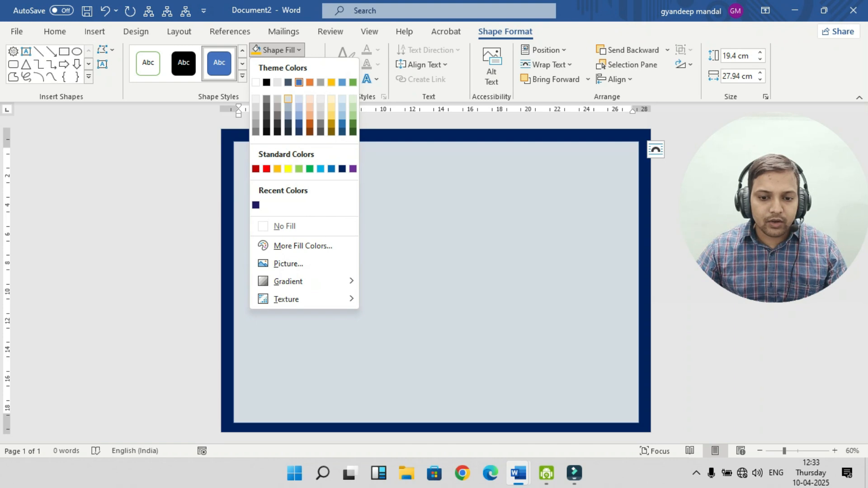
pyautogui.click(299, 99)
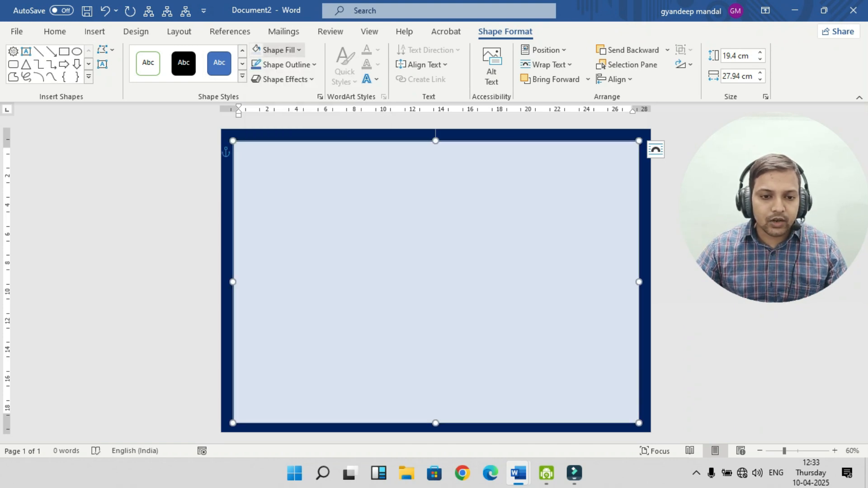
pyautogui.click(286, 65)
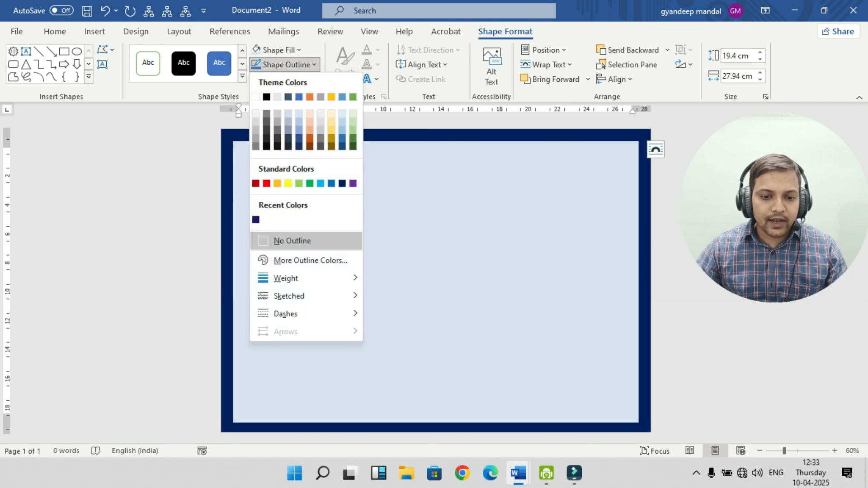
pyautogui.click(284, 241)
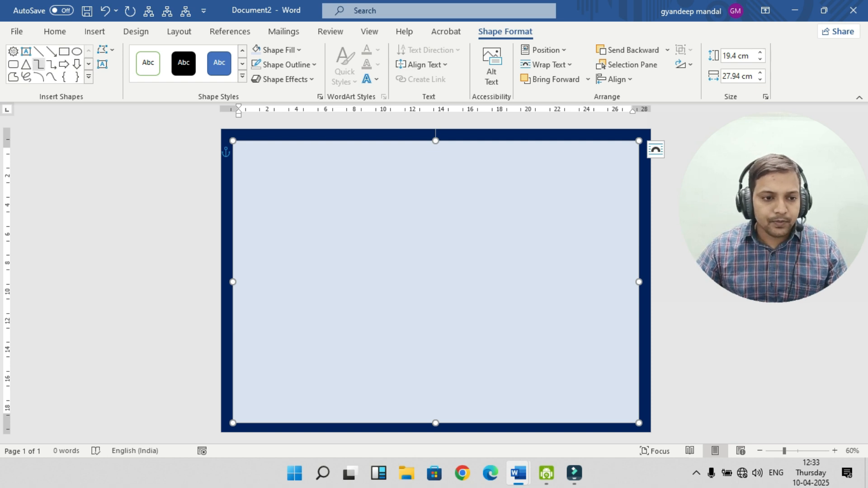
pyautogui.click(88, 64)
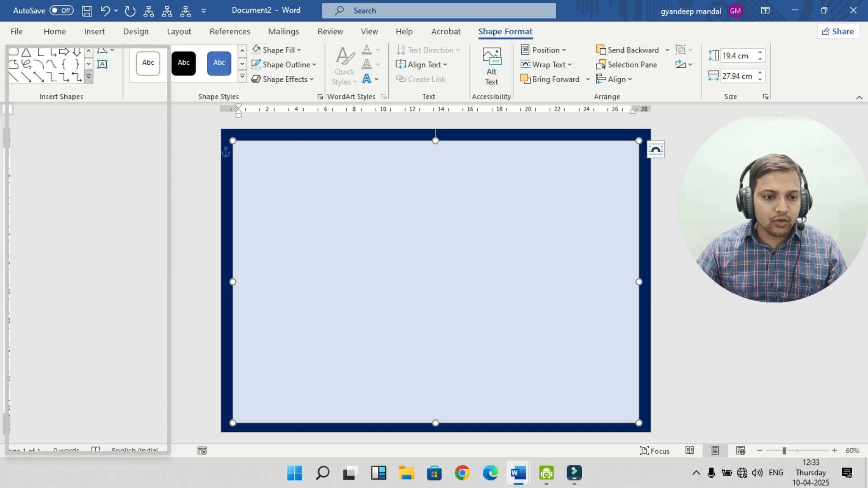
pyautogui.click(88, 77)
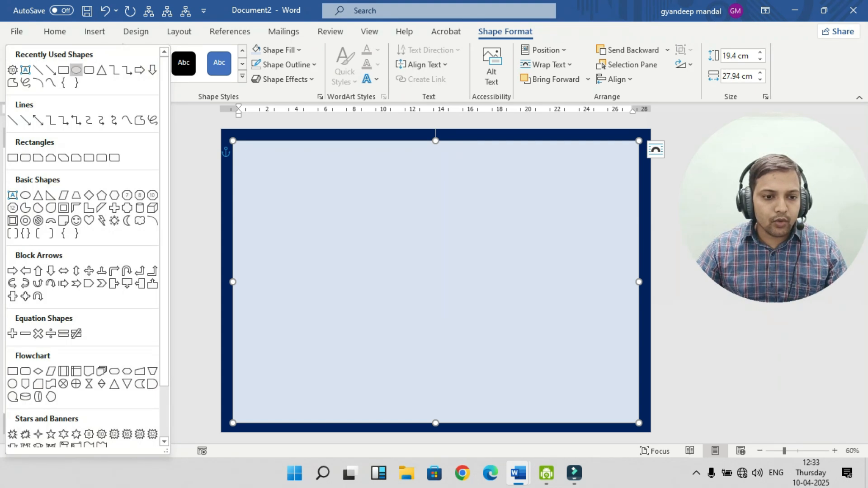
pyautogui.click(76, 69)
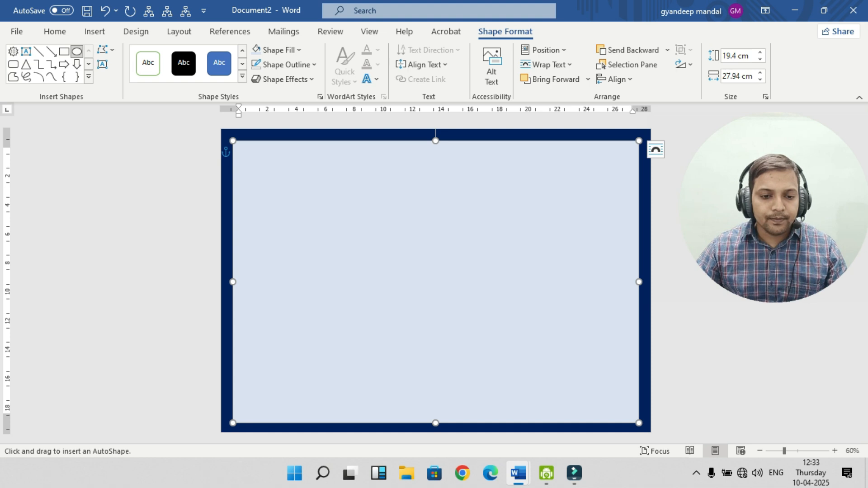
pyautogui.press('Escape')
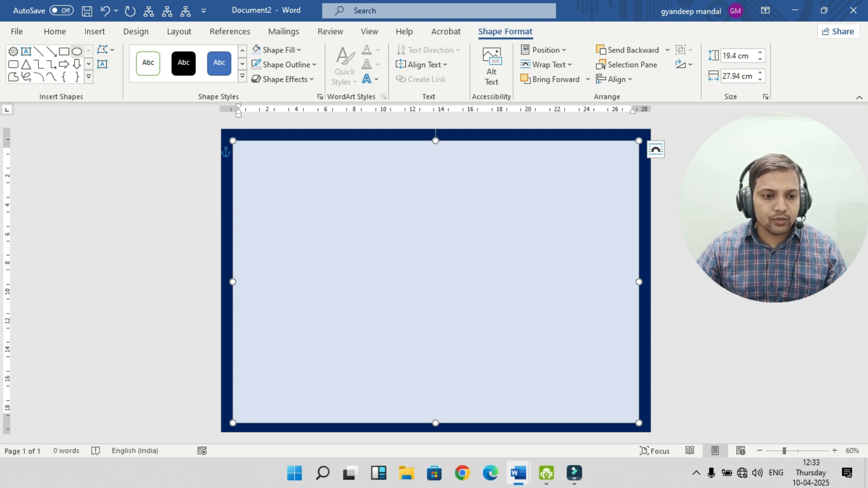
# Draw an oval over the rectangle and enlarge it beyond the page's top and sides to about 24 cm high and 42 cm wide.
pyautogui.click(77, 51)
pyautogui.moveTo(244, 145)
pyautogui.mouseDown()
pyautogui.moveTo(395, 217)
pyautogui.moveTo(643, 397)
pyautogui.moveTo(600, 411)
pyautogui.mouseUp()
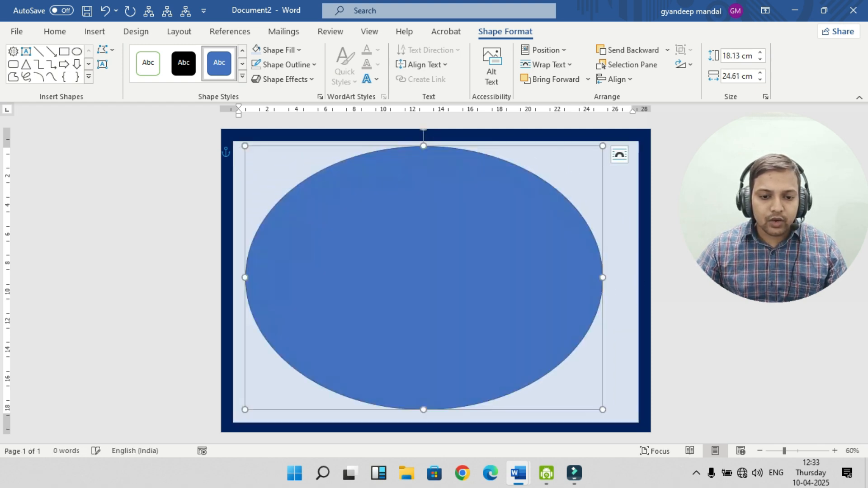
pyautogui.moveTo(244, 145); pyautogui.dragTo(111, 59)
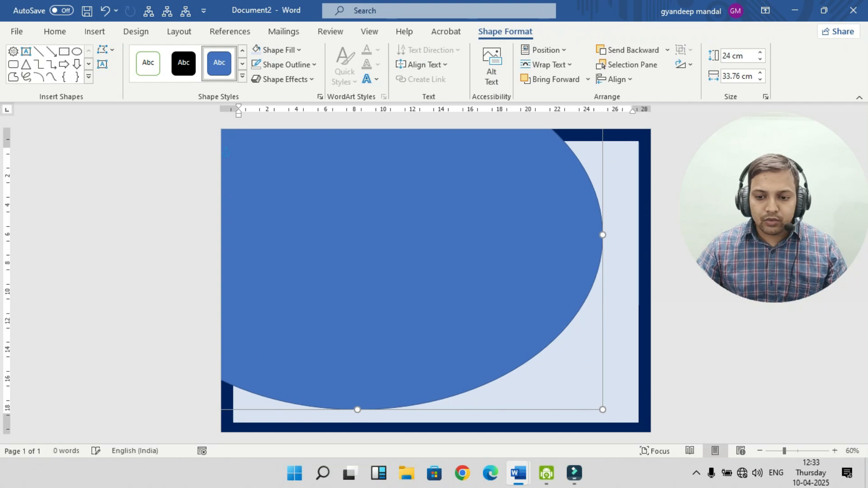
pyautogui.moveTo(603, 235); pyautogui.dragTo(735, 235)
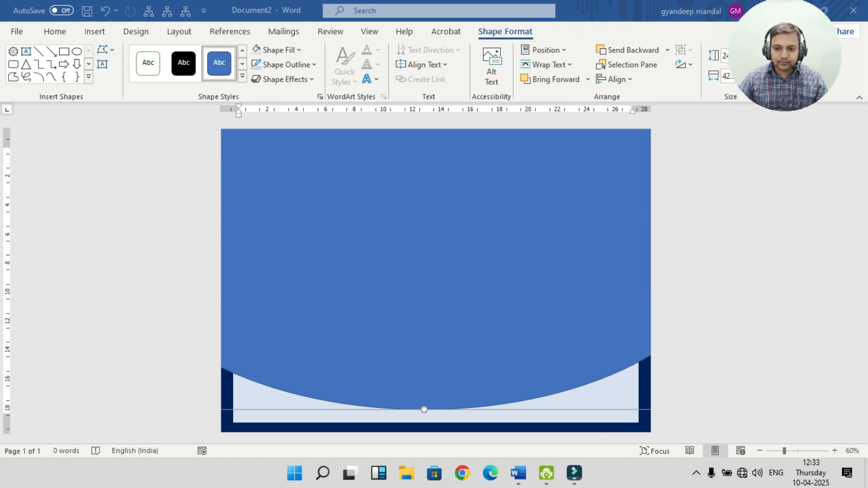
# Move the oval up, narrow it to about 36 cm wide, and center it so its lower arc crosses the middle of the page.
pyautogui.moveTo(424, 271); pyautogui.dragTo(429, 141)
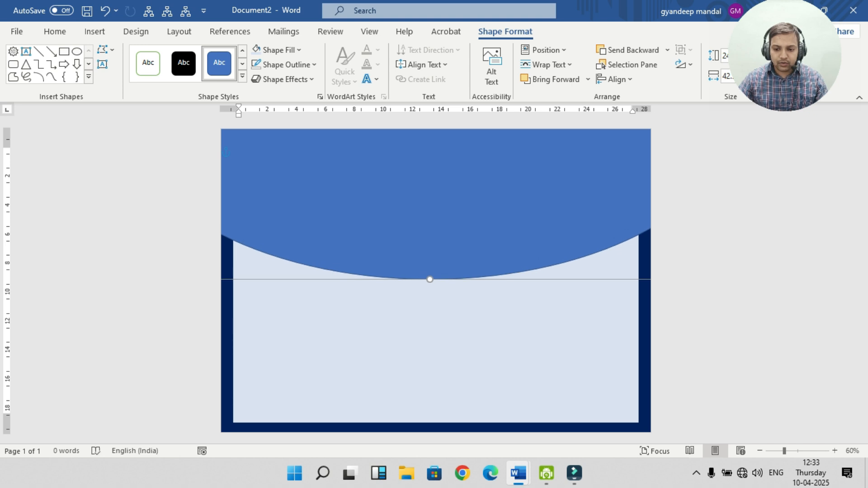
pyautogui.moveTo(429, 141); pyautogui.dragTo(290, 197)
pyautogui.moveTo(600, 336); pyautogui.dragTo(577, 321)
pyautogui.moveTo(433, 240); pyautogui.dragTo(705, 230)
pyautogui.moveTo(249, 312); pyautogui.dragTo(324, 335)
pyautogui.moveTo(479, 239); pyautogui.dragTo(327, 205)
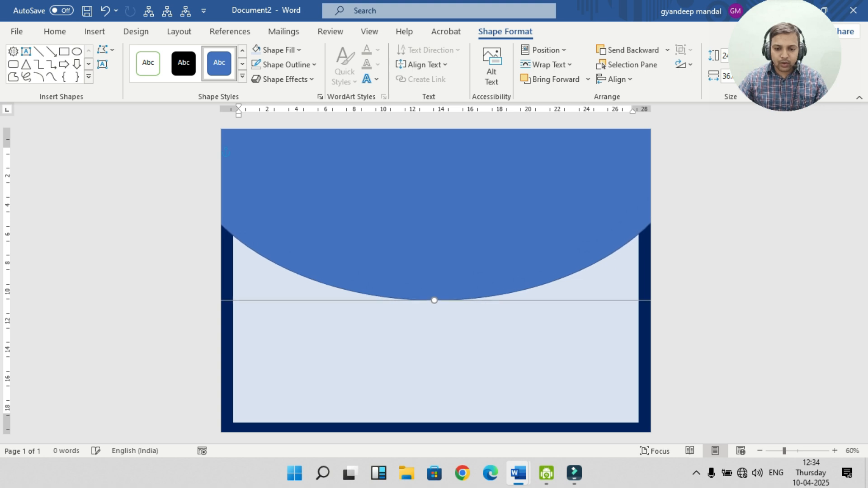
pyautogui.moveTo(432, 300); pyautogui.dragTo(434, 300)
# Fill the oval with the standard dark blue.
pyautogui.press('Escape')
pyautogui.press('Escape')
pyautogui.click(389, 217)
pyautogui.click(276, 49)
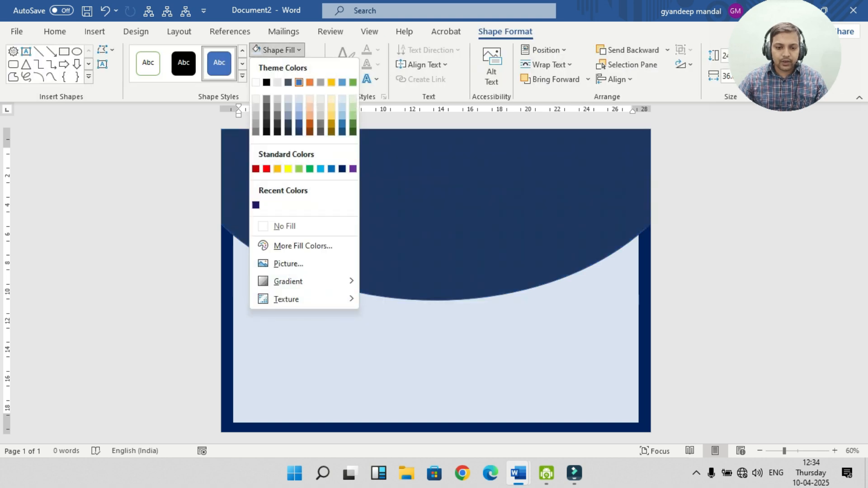
pyautogui.click(342, 168)
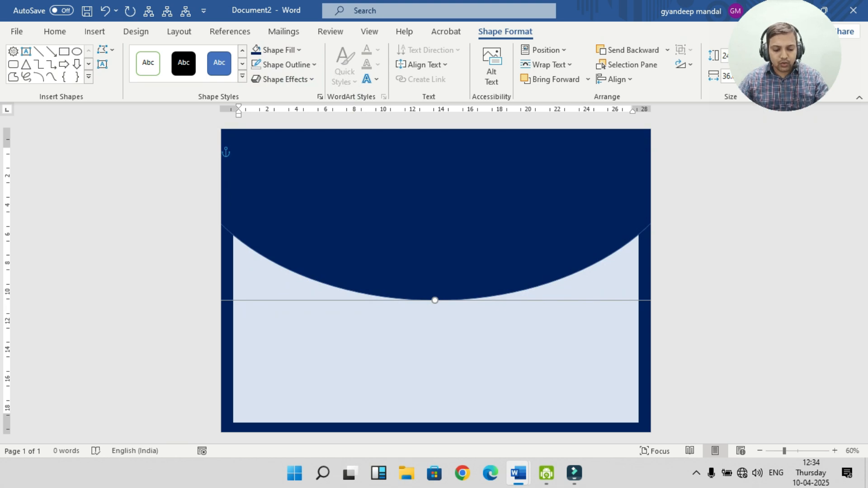
# Paste a copy of the dark blue oval, fill it with standard orange, and shift it up to expose a dark blue band.
pyautogui.hotkey('ctrl', 'v')
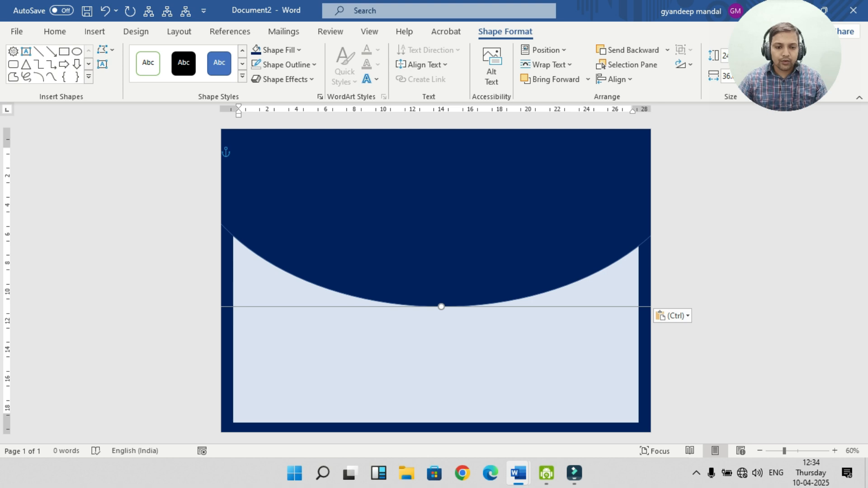
pyautogui.click(276, 50)
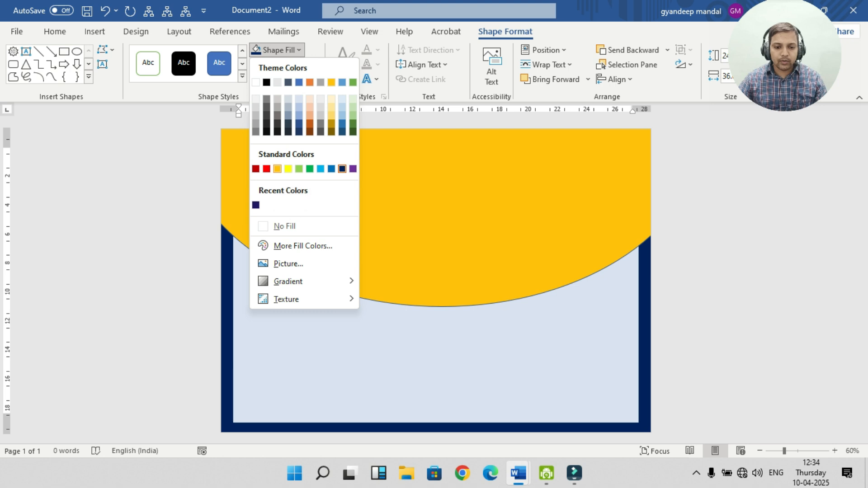
pyautogui.click(277, 169)
pyautogui.moveTo(441, 306); pyautogui.dragTo(441, 284)
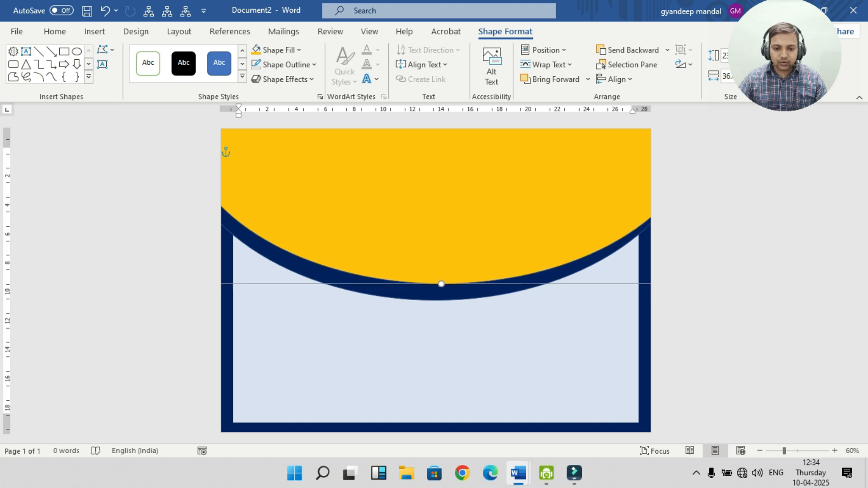
pyautogui.moveTo(441, 284)
pyautogui.mouseDown()
pyautogui.moveTo(434, 292)
pyautogui.moveTo(434, 283)
pyautogui.mouseUp()
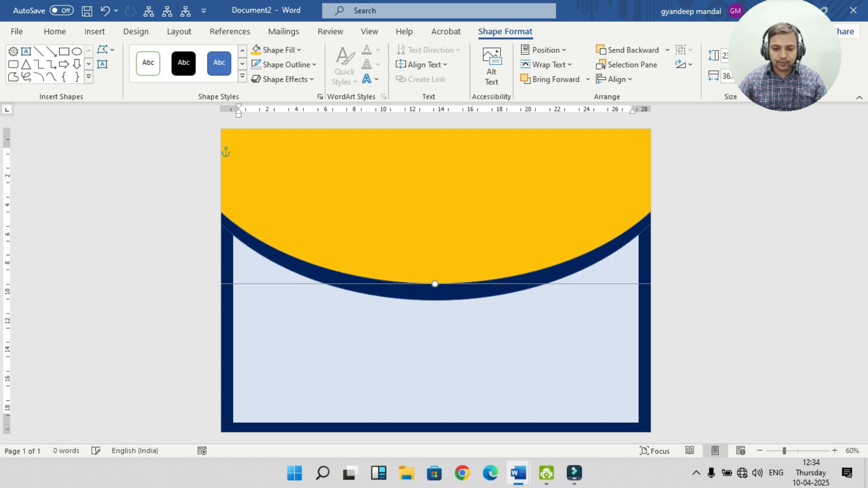
pyautogui.moveTo(435, 283); pyautogui.dragTo(435, 288)
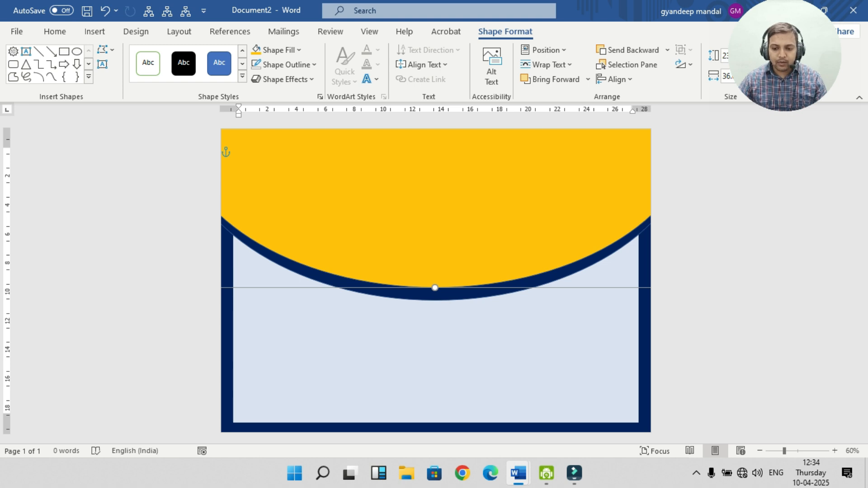
# Narrow the orange oval to about 34 cm wide.
pyautogui.press('Left')
pyautogui.press('Left')
pyautogui.press('Left')
pyautogui.press('Left')
pyautogui.press('Left')
pyautogui.press('Left')
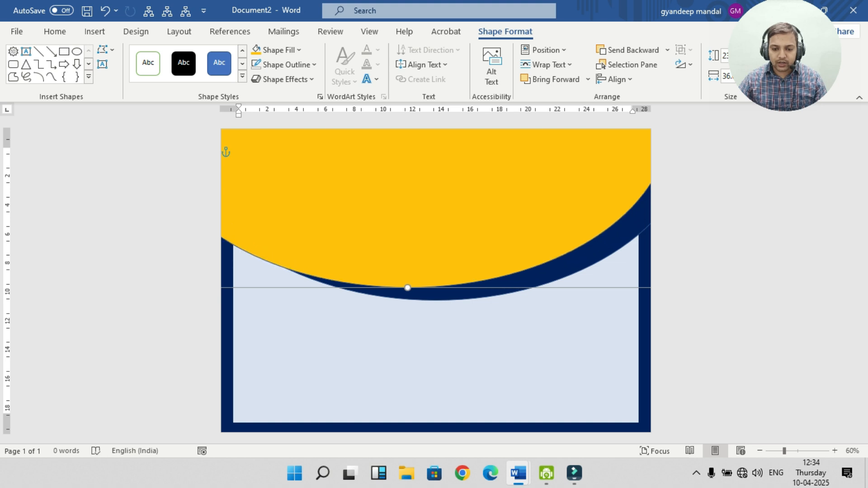
pyautogui.press('Down')
pyautogui.press('Down')
pyautogui.press('Down')
pyautogui.press('Down')
pyautogui.press('Down')
pyautogui.press('Down')
pyautogui.press('Down')
pyautogui.press('Down')
pyautogui.press('Down')
pyautogui.press('Down')
pyautogui.press('Down')
pyautogui.moveTo(407, 235); pyautogui.dragTo(333, 228)
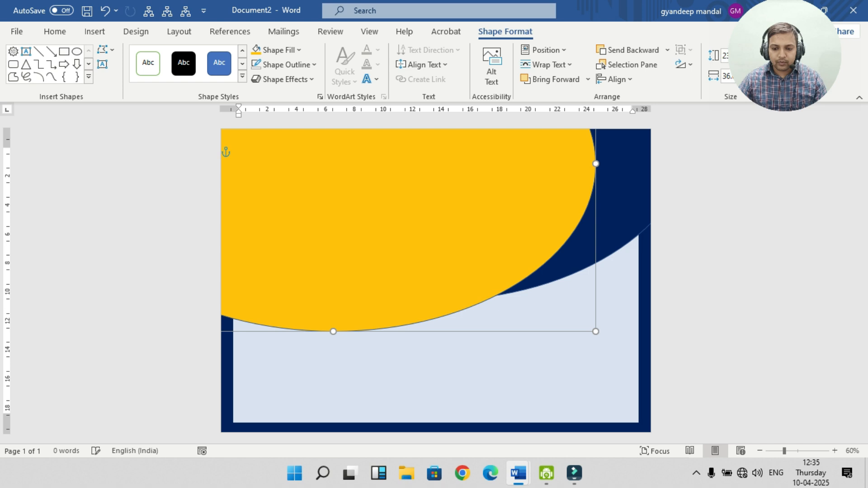
pyautogui.hotkey('ctrl', 'shift', 'Left')
pyautogui.hotkey('ctrl', 'shift', 'Left')
pyautogui.hotkey('ctrl', 'shift', 'Left')
pyautogui.hotkey('ctrl', 'shift', 'Left')
pyautogui.hotkey('ctrl', 'shift', 'Left')
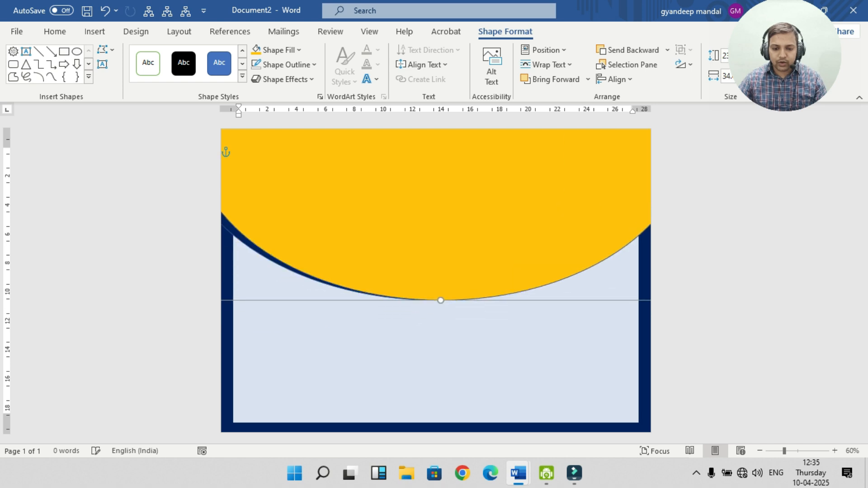
# Position the orange oval so that an even dark blue band follows its lower arc.
pyautogui.press('Up')
pyautogui.press('Up')
pyautogui.press('Up')
pyautogui.hotkey('ctrl', 'Up')
pyautogui.hotkey('ctrl', 'Left')
pyautogui.hotkey('ctrl', 'Left')
pyautogui.hotkey('ctrl', 'Left')
pyautogui.hotkey('ctrl', 'Left')
pyautogui.hotkey('ctrl', 'Left')
pyautogui.hotkey('ctrl', 'Right')
pyautogui.hotkey('ctrl', 'Up')
pyautogui.click(436, 352)
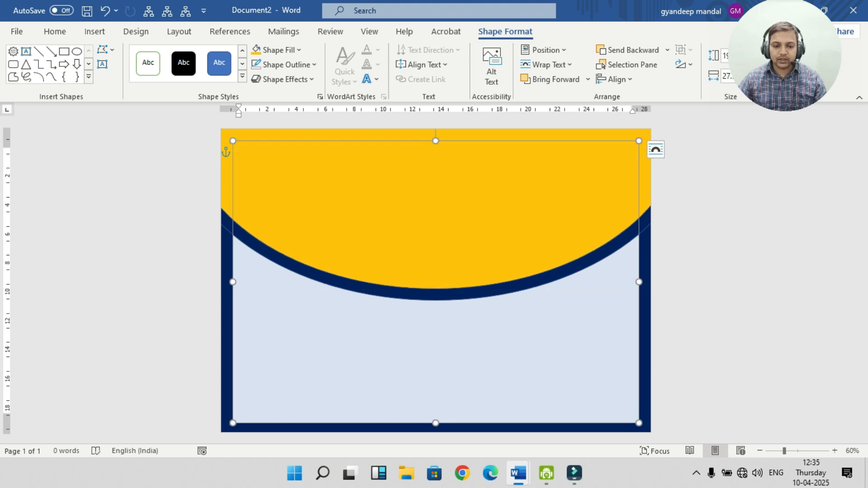
pyautogui.click(435, 226)
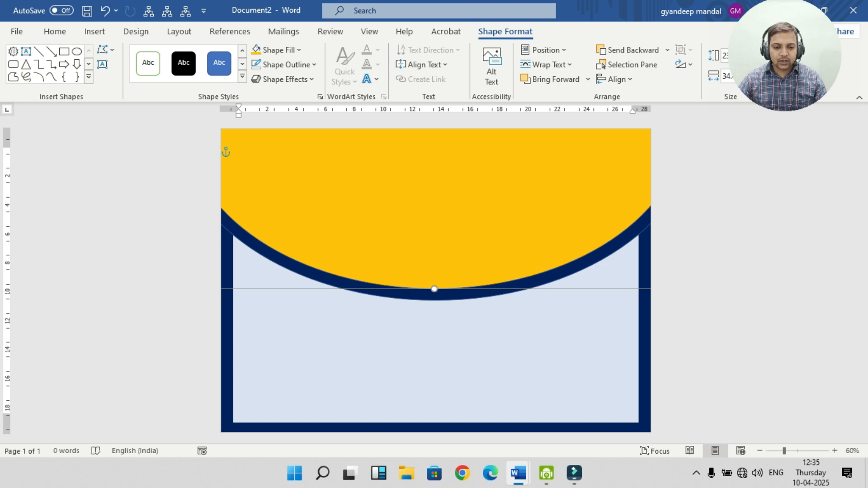
pyautogui.click(435, 353)
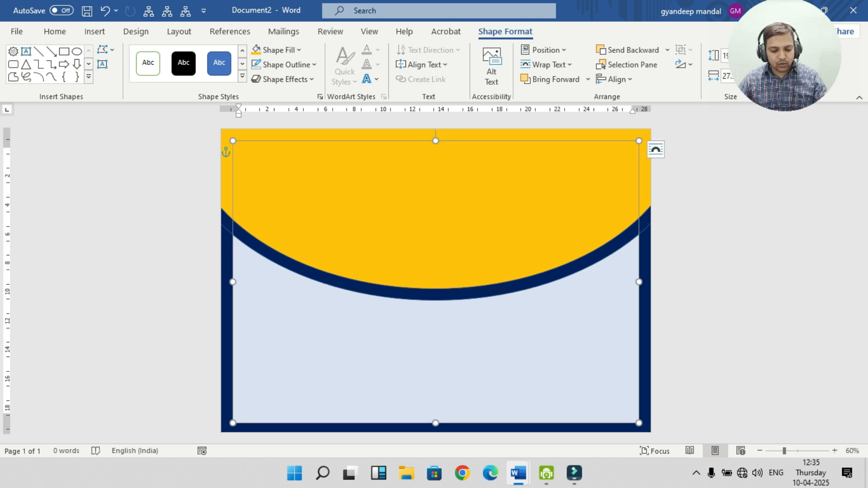
# Paste another dark blue oval and place it over the orange one, leaving an orange arc exposed below.
pyautogui.hotkey('ctrl', 'v')
pyautogui.moveTo(470, 370); pyautogui.dragTo(421, 177)
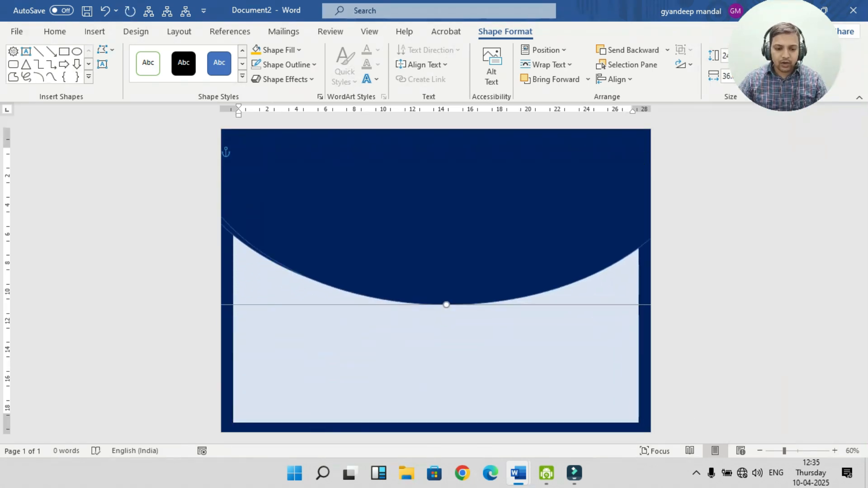
pyautogui.hotkey('ctrl', 'z')
pyautogui.moveTo(472, 375); pyautogui.dragTo(413, 139)
pyautogui.press('Down')
pyautogui.press('Down')
pyautogui.press('Down')
pyautogui.press('Down')
pyautogui.press('Down')
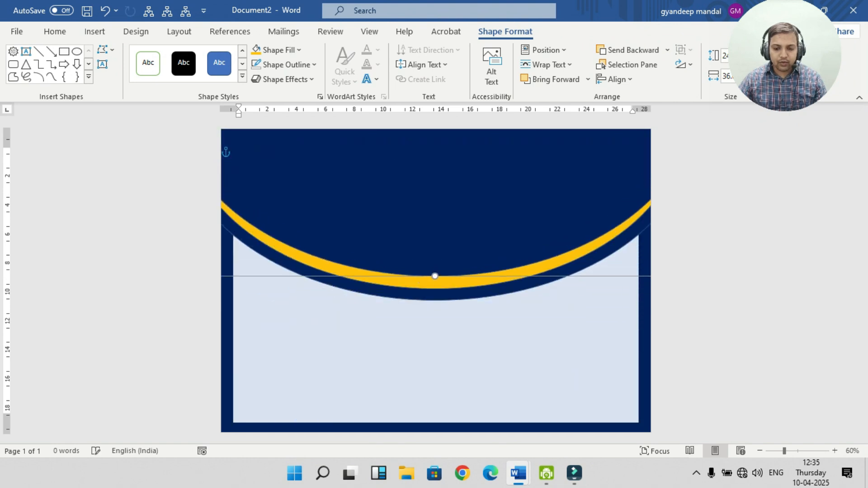
pyautogui.press('Right')
pyautogui.press('Left')
pyautogui.press('Right')
pyautogui.press('Left')
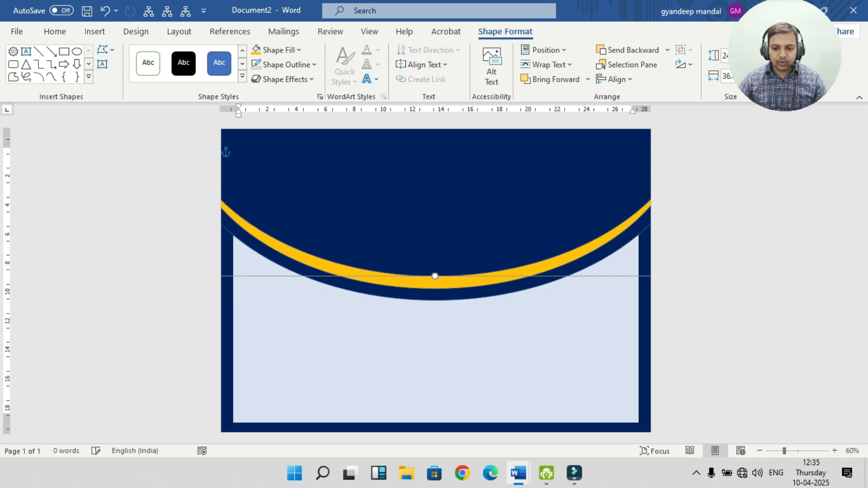
# Narrow the top dark blue oval to about 34 cm wide.
pyautogui.moveTo(412, 140); pyautogui.dragTo(360, 251)
pyautogui.moveTo(645, 387); pyautogui.dragTo(598, 380)
pyautogui.moveTo(429, 289); pyautogui.dragTo(411, 303)
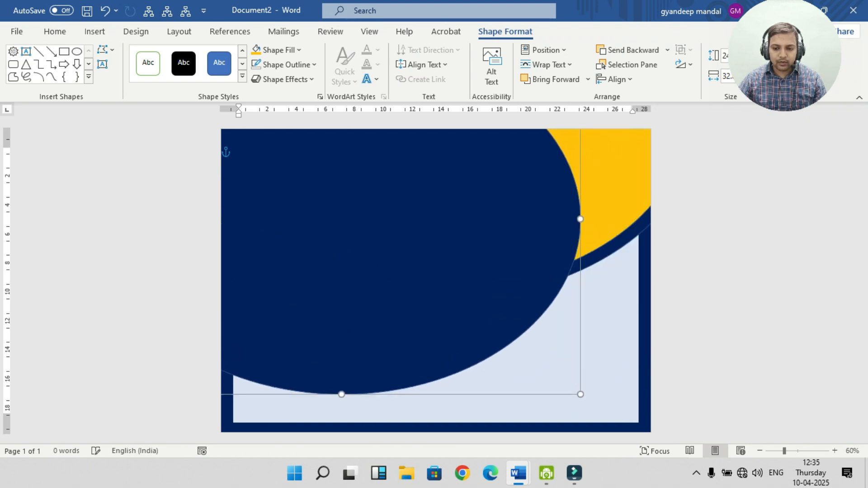
pyautogui.hotkey('shift', 'Right')
pyautogui.hotkey('shift', 'Right')
pyautogui.hotkey('shift', 'Right')
pyautogui.hotkey('shift', 'Right')
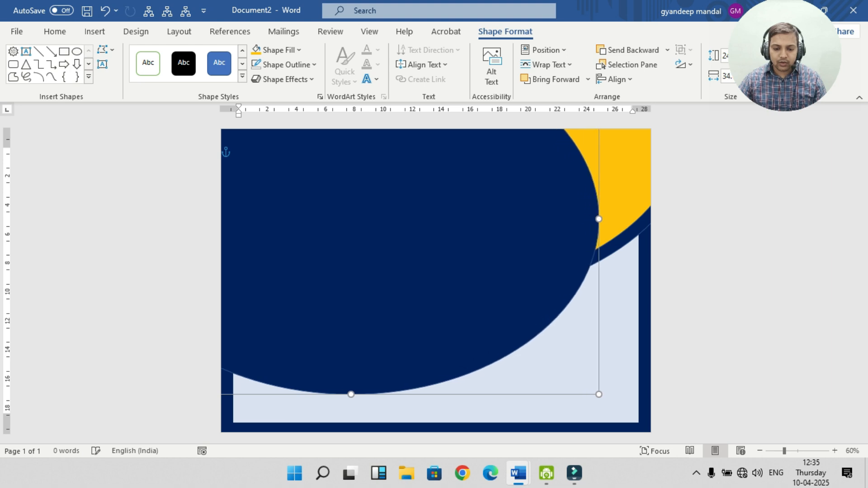
# Center the narrowed dark blue oval over the orange one, leaving an orange band of even thickness along the arc.
pyautogui.moveTo(411, 303); pyautogui.dragTo(493, 186)
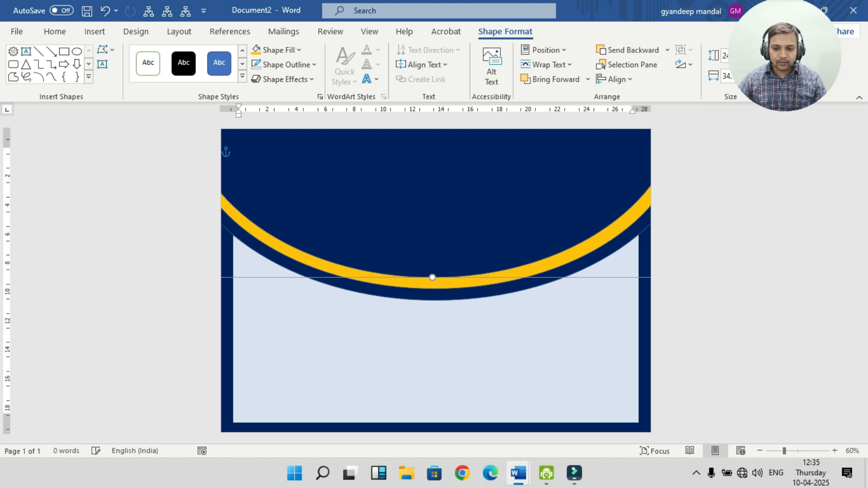
pyautogui.hotkey('ctrl', 'z')
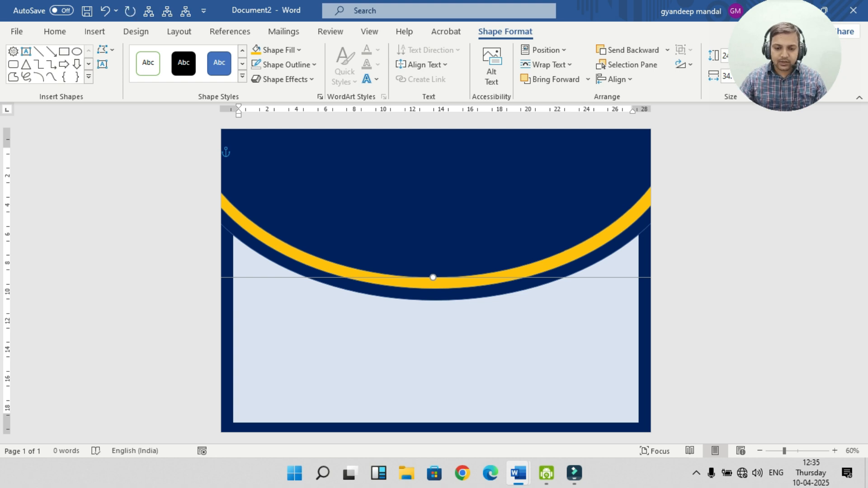
pyautogui.press('Right')
pyautogui.press('Right')
pyautogui.press('Down')
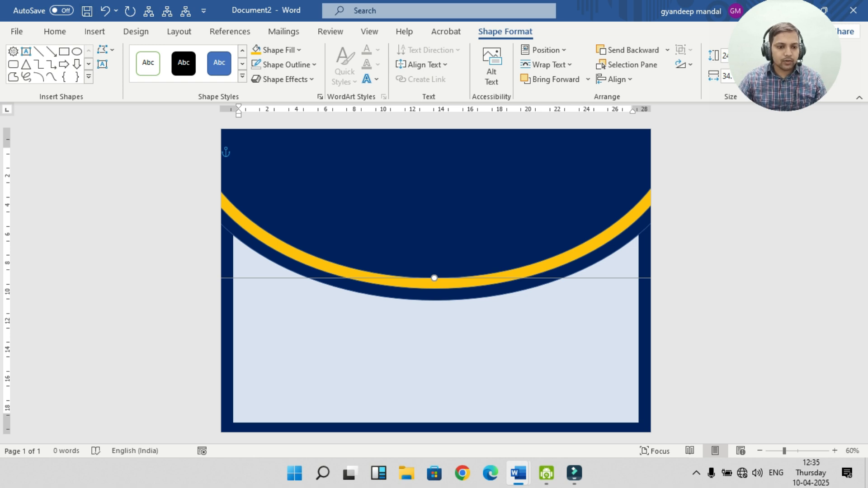
# Draw a 10-point star about 4.9 cm wide at the lowest point of the orange band and fill it with standard orange.
pyautogui.click(89, 77)
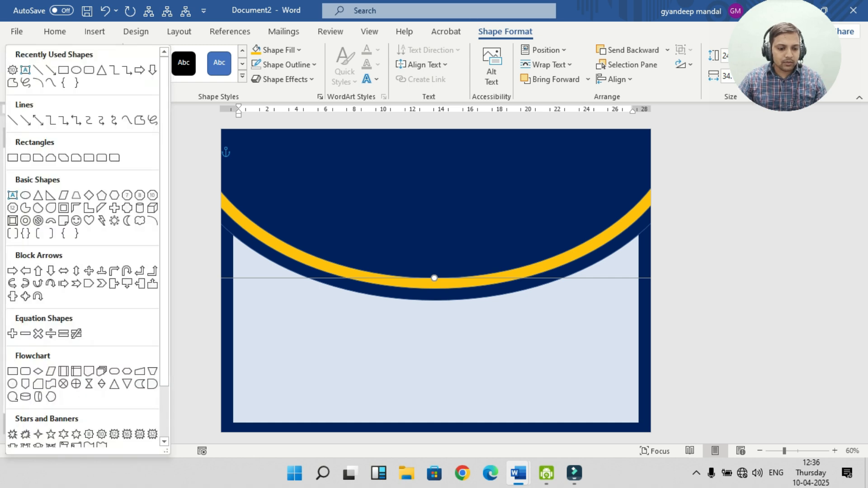
pyautogui.scroll(-3, 101, 373)
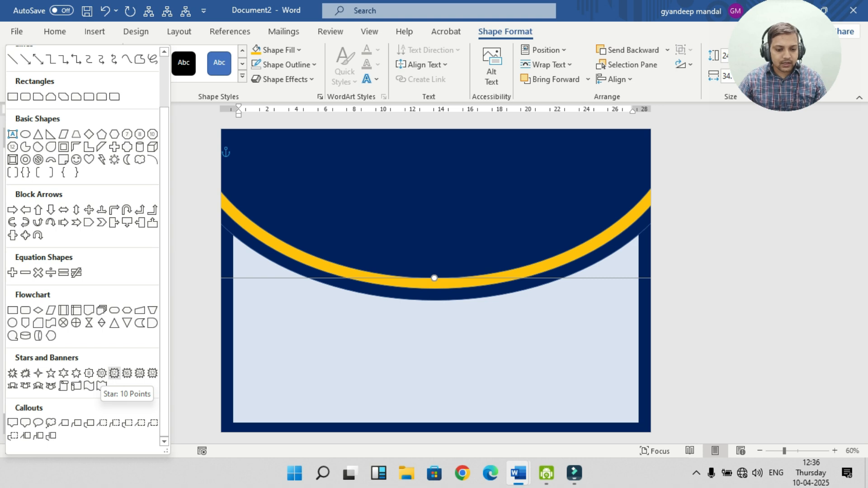
pyautogui.click(102, 373)
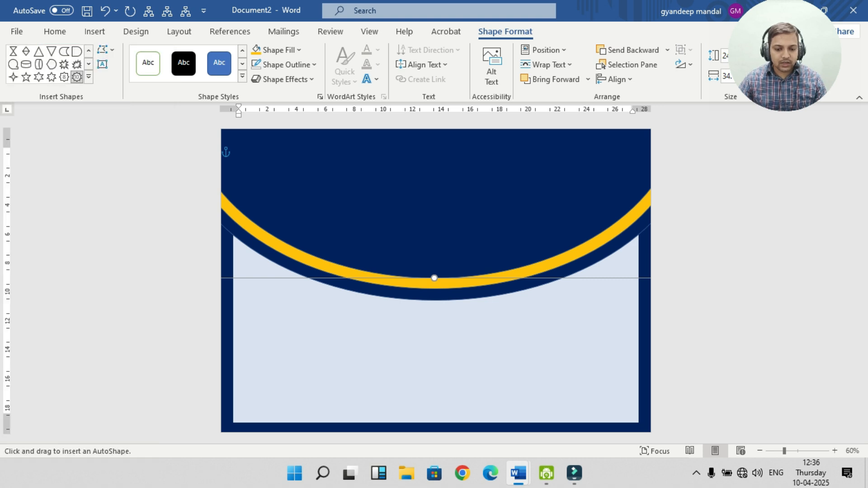
pyautogui.moveTo(398, 255); pyautogui.dragTo(470, 328)
pyautogui.press('Up')
pyautogui.press('Up')
pyautogui.press('Up')
pyautogui.press('Up')
pyautogui.press('Up')
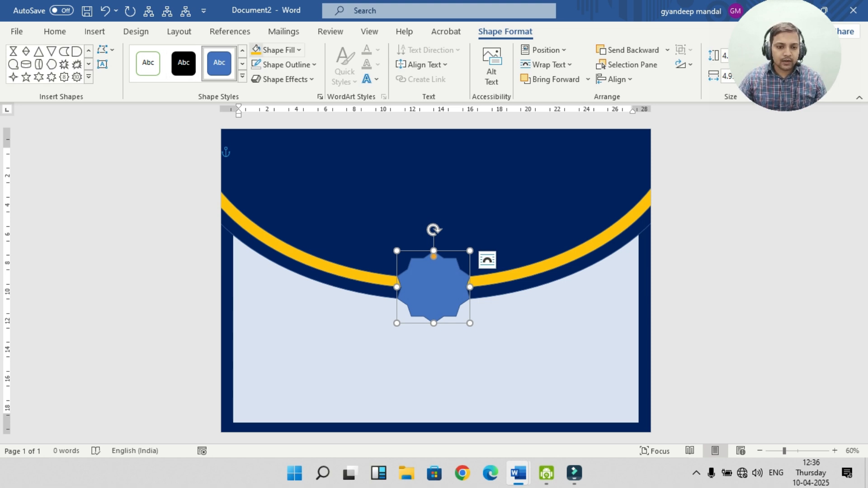
pyautogui.click(256, 50)
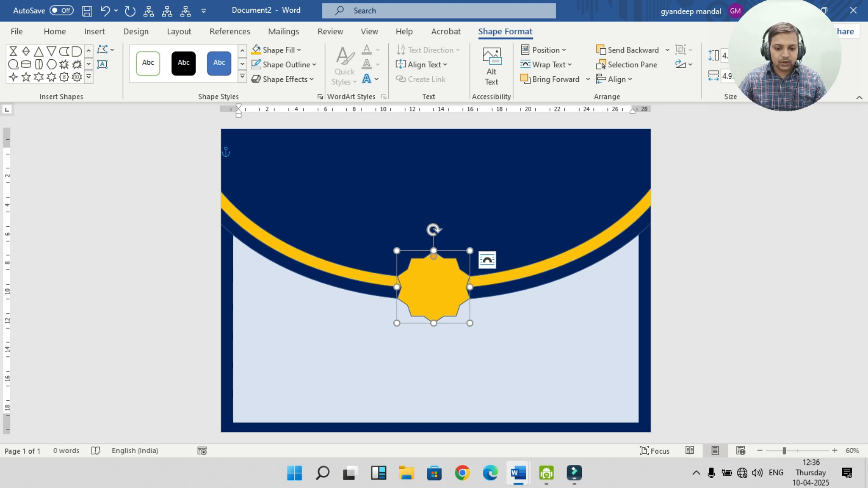
# Draw a circle about 3.7 cm wide centered inside the orange star.
pyautogui.click(88, 51)
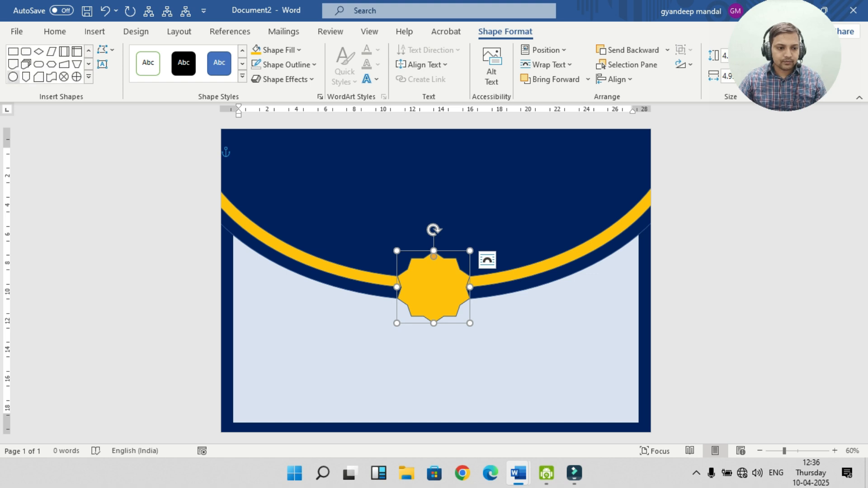
pyautogui.click(13, 76)
pyautogui.moveTo(412, 270); pyautogui.dragTo(461, 314)
pyautogui.moveTo(413, 270); pyautogui.dragTo(406, 261)
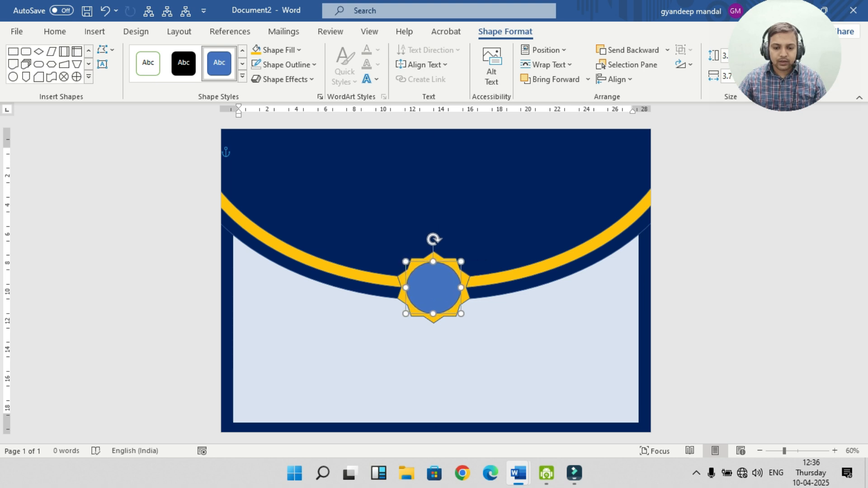
pyautogui.click(436, 367)
pyautogui.click(433, 288)
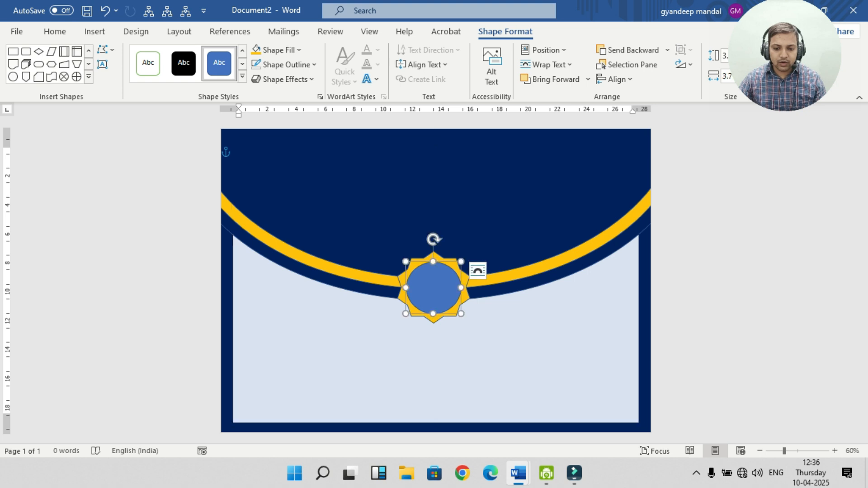
# Remove the orange star's outline and select the circle inside it.
pyautogui.click(414, 311)
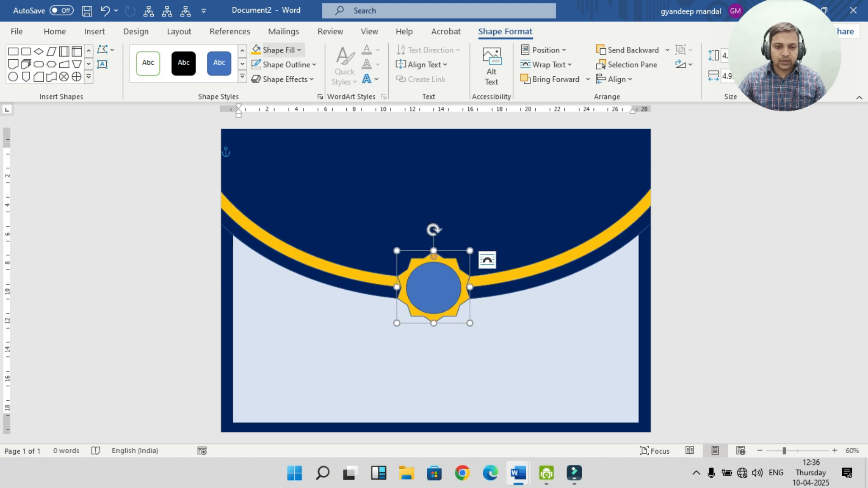
pyautogui.click(284, 65)
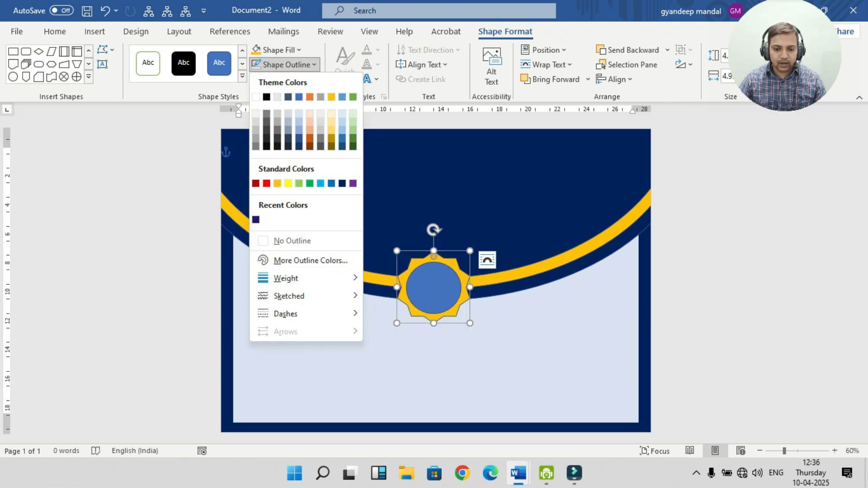
pyautogui.click(291, 241)
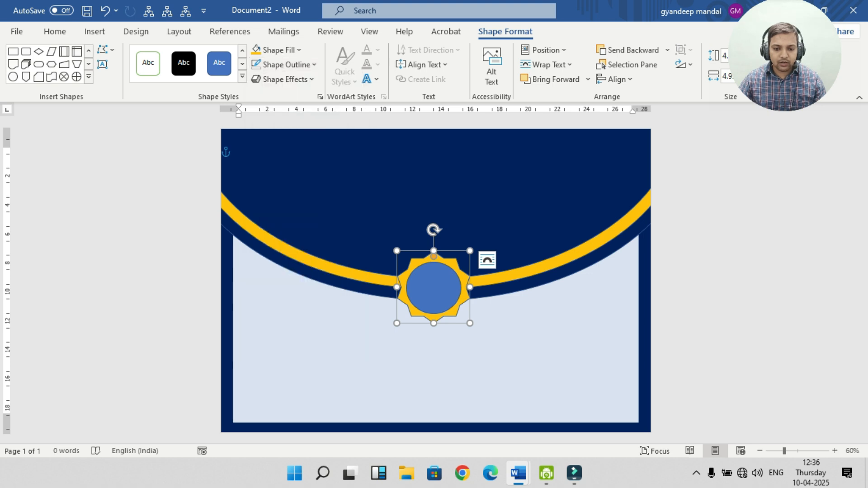
pyautogui.click(433, 288)
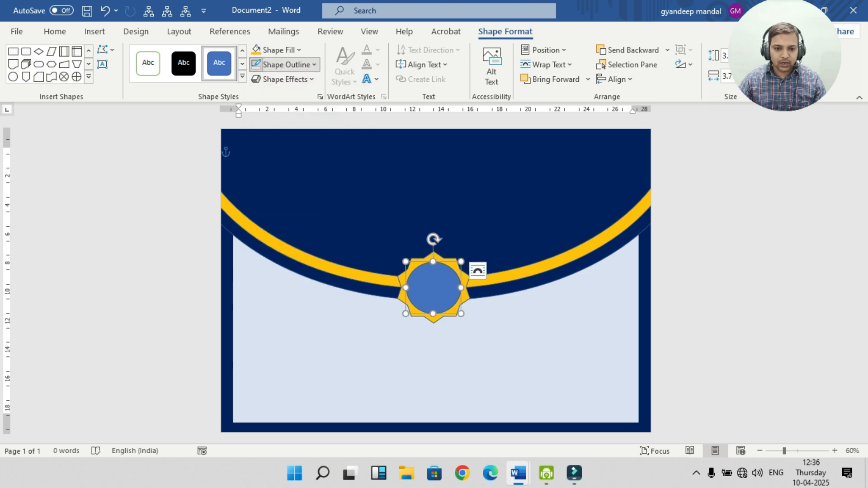
# Remove the outline of the blue circle inside the orange star.
pyautogui.click(285, 65)
pyautogui.click(291, 241)
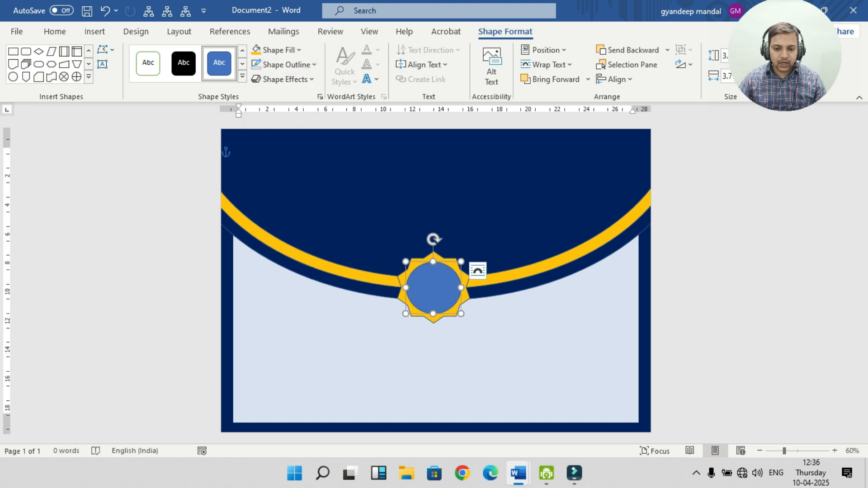
pyautogui.click(384, 352)
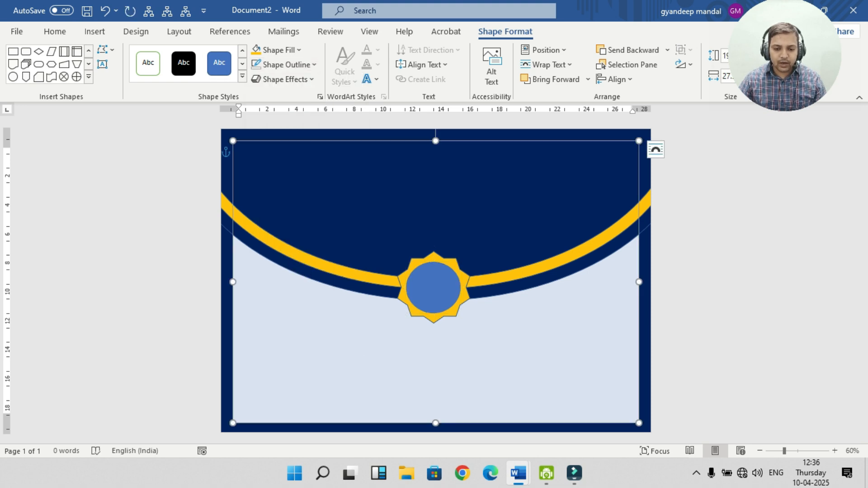
# Apply an outer shadow offset to the bottom right to the orange star.
pyautogui.click(414, 310)
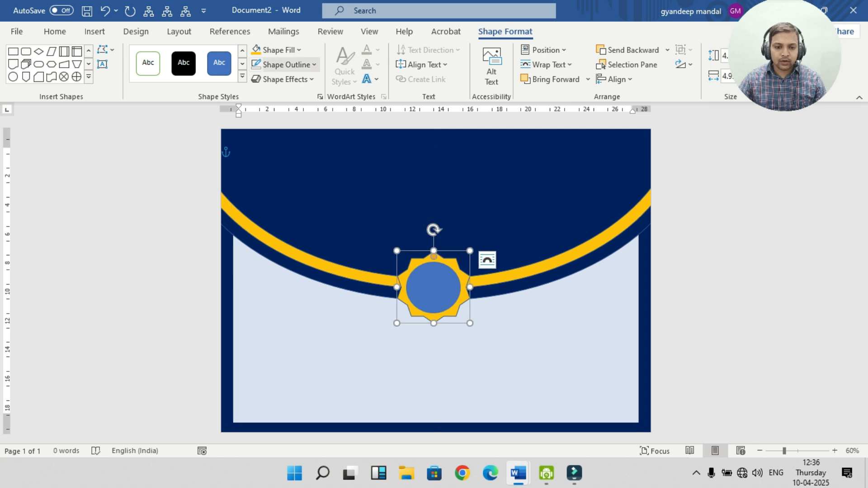
pyautogui.click(287, 79)
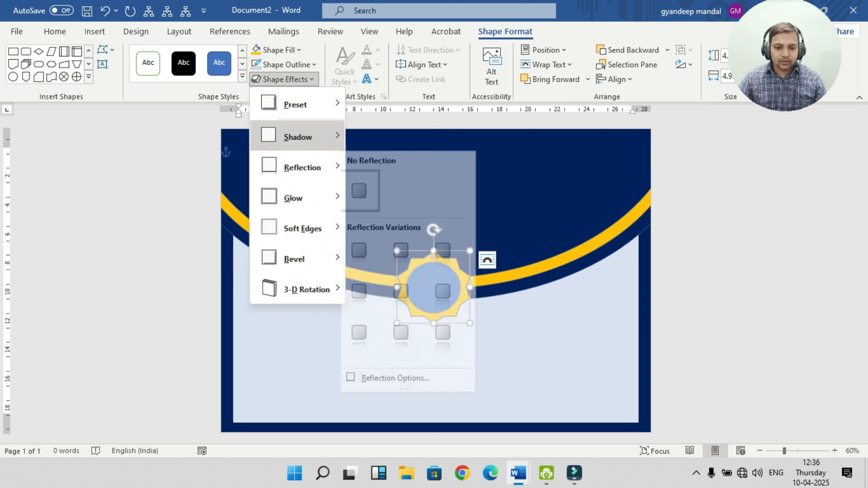
pyautogui.moveTo(307, 137)
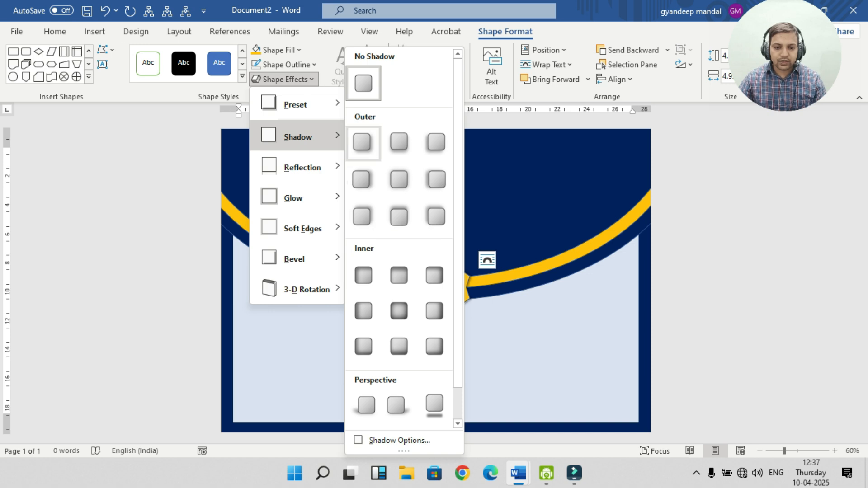
pyautogui.click(363, 143)
# Apply an outer shadow offset to the bottom to the lowest dark blue oval and select the light blue panel.
pyautogui.click(433, 288)
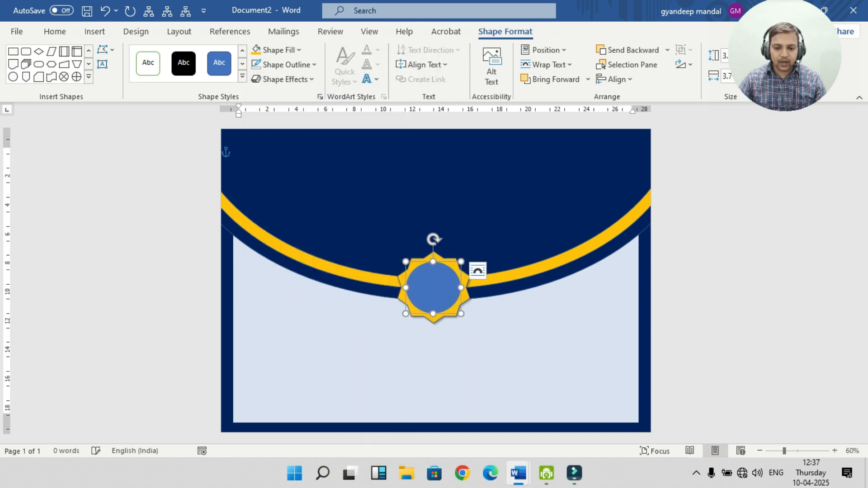
pyautogui.moveTo(433, 288); pyautogui.dragTo(434, 300)
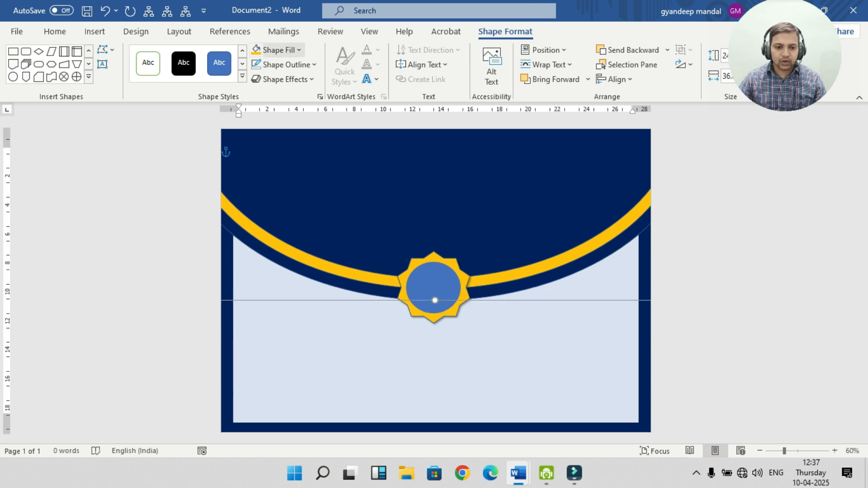
pyautogui.click(282, 79)
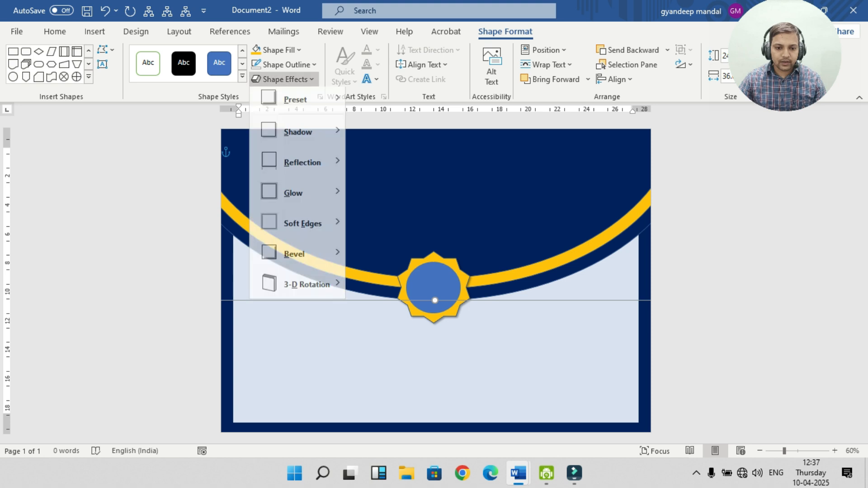
pyautogui.moveTo(307, 137)
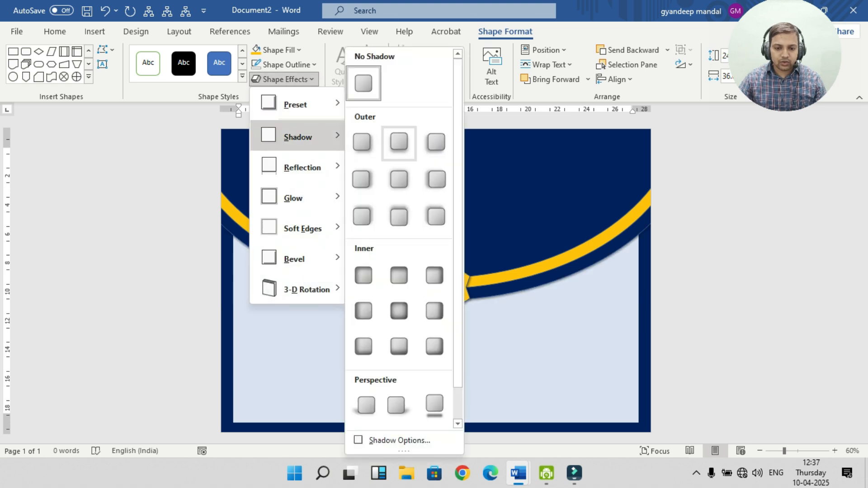
pyautogui.click(397, 142)
pyautogui.click(434, 300)
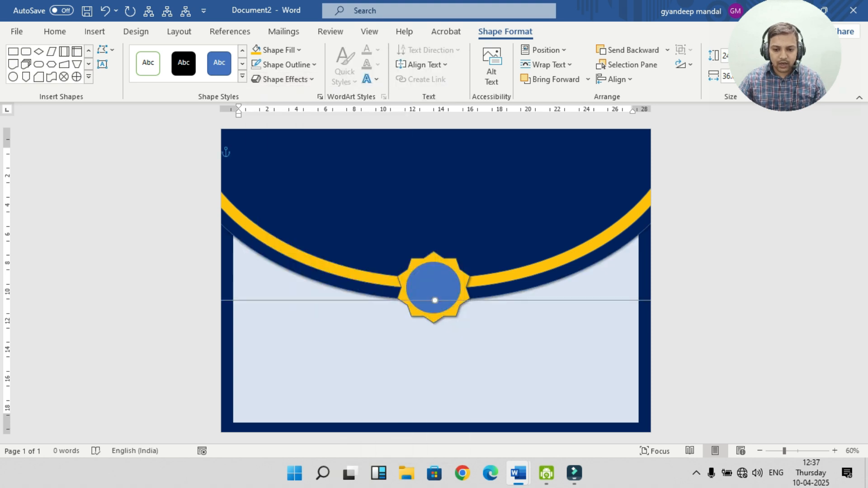
pyautogui.click(435, 362)
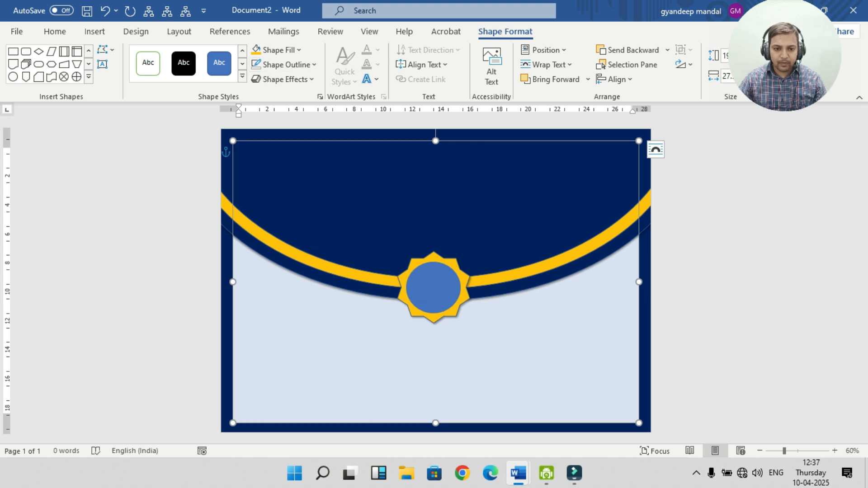
pyautogui.click(284, 79)
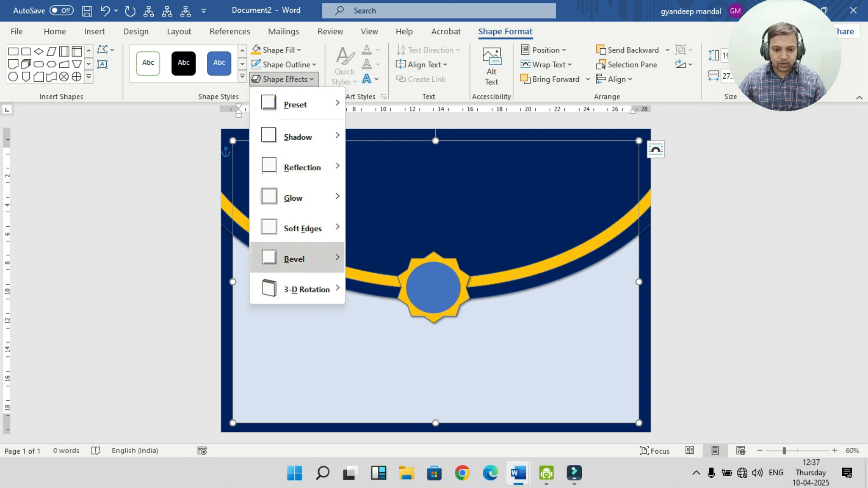
pyautogui.moveTo(294, 258)
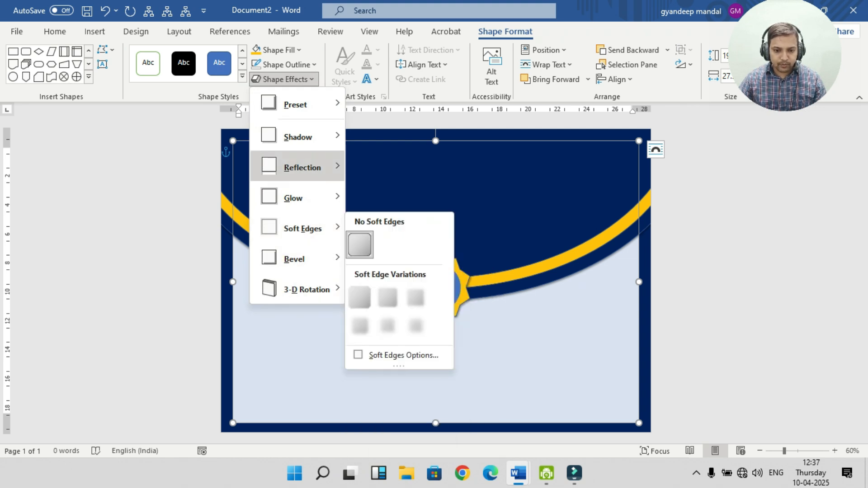
pyautogui.moveTo(297, 137)
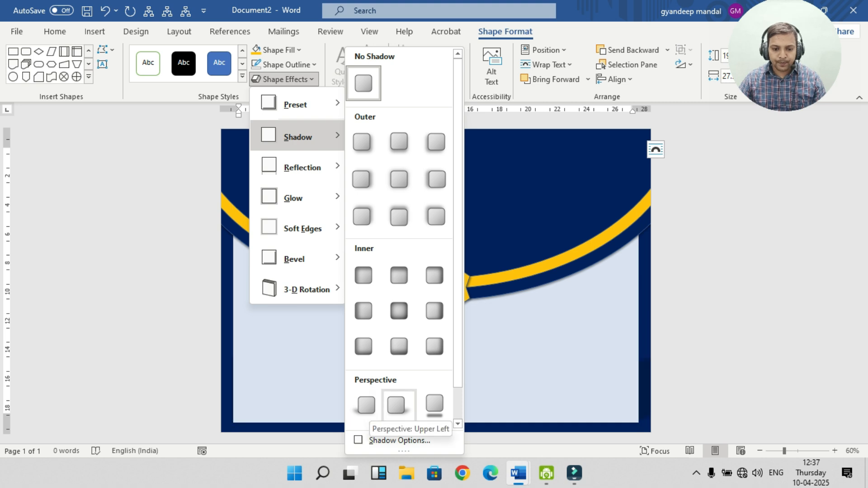
pyautogui.scroll(-1, 396, 404)
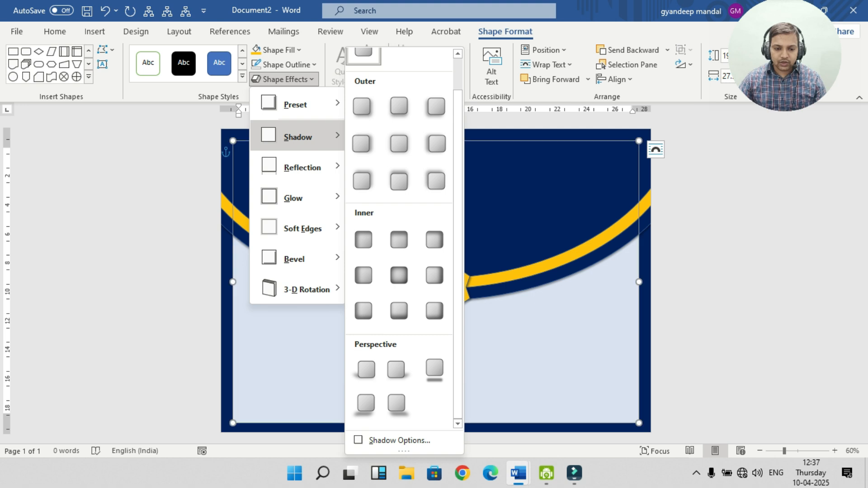
pyautogui.press('Escape')
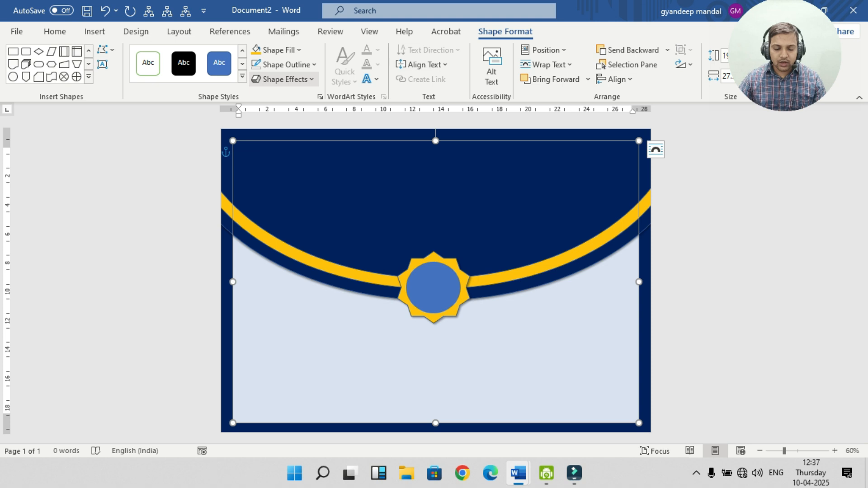
# Apply an inner top-left shadow to the light blue panel.
pyautogui.click(285, 79)
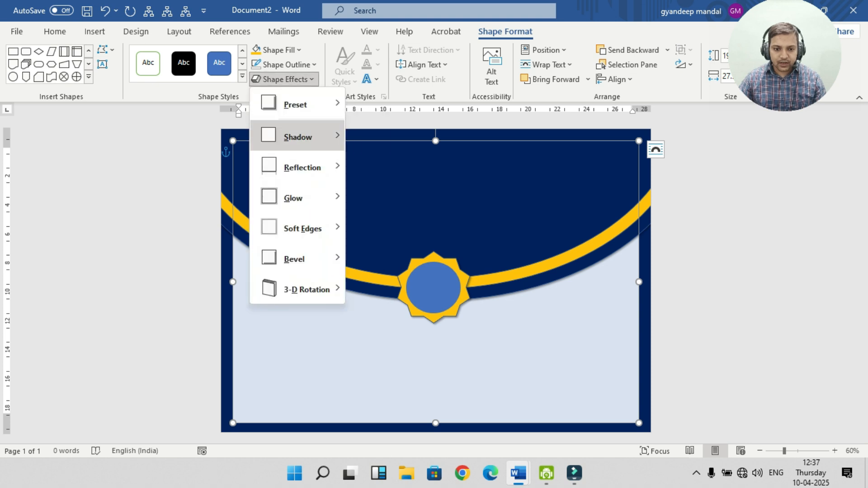
pyautogui.moveTo(297, 136)
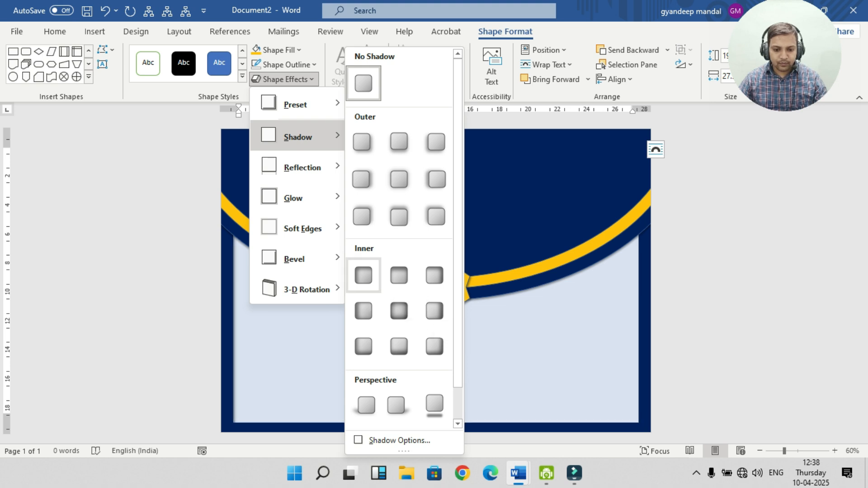
pyautogui.click(399, 274)
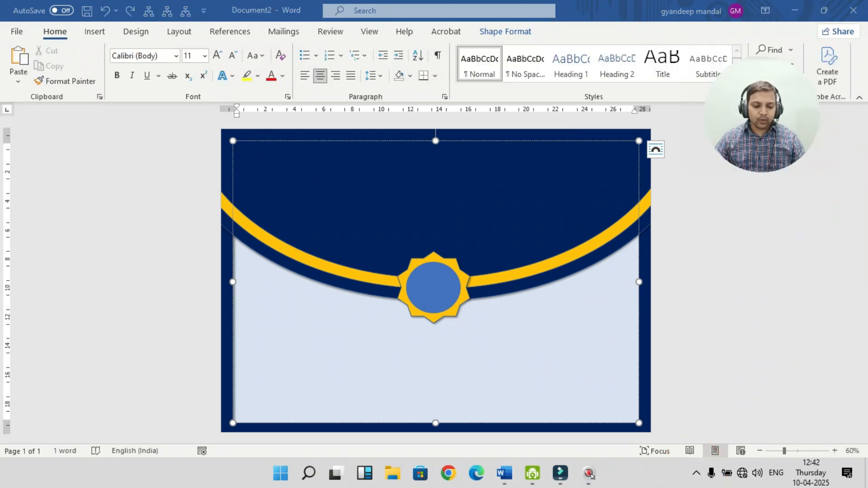
# Select the light blue panel, the dark blue and orange ovals, the star and its circle, and group them.
pyautogui.press('ctrl')
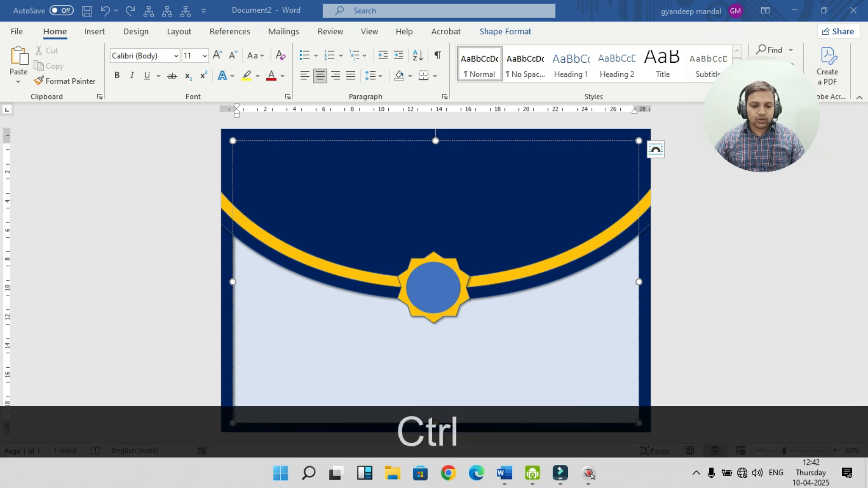
pyautogui.keyDown('ctrl'); pyautogui.click(283, 247); pyautogui.keyUp('ctrl')
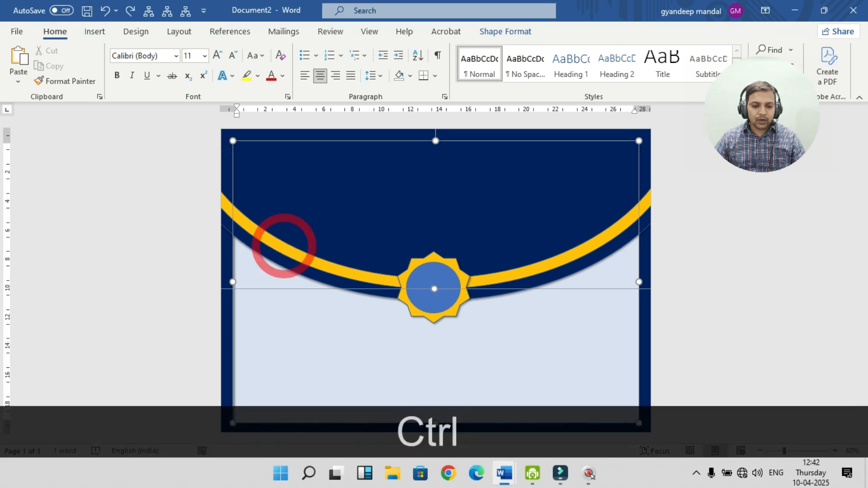
pyautogui.keyDown('ctrl'); pyautogui.click(317, 244); pyautogui.keyUp('ctrl')
pyautogui.keyDown('ctrl'); pyautogui.click(435, 312); pyautogui.keyUp('ctrl')
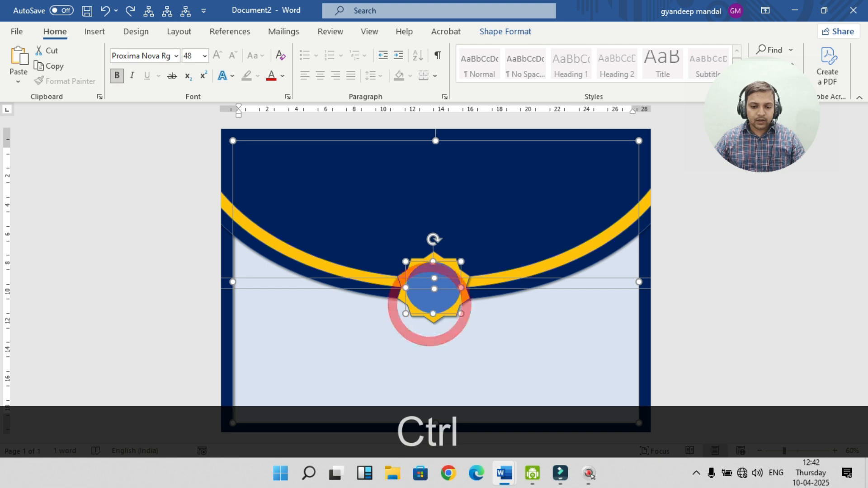
pyautogui.keyDown('ctrl'); pyautogui.click(433, 318); pyautogui.keyUp('ctrl')
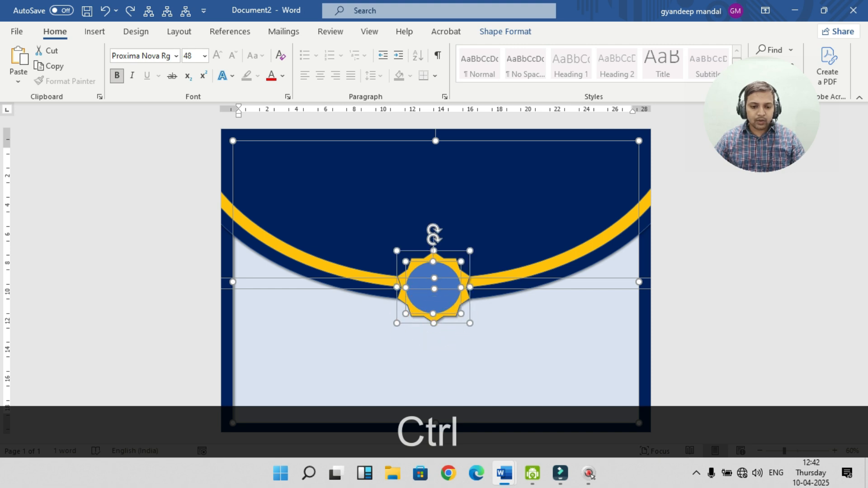
pyautogui.keyDown('ctrl'); pyautogui.click(312, 199); pyautogui.keyUp('ctrl')
pyautogui.keyDown('ctrl'); pyautogui.click(223, 175); pyautogui.keyUp('ctrl')
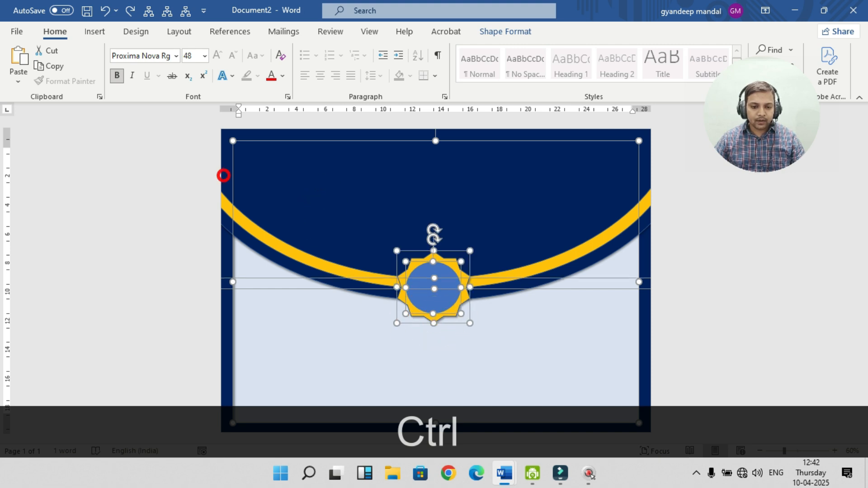
pyautogui.keyDown('ctrl'); pyautogui.click(225, 208); pyautogui.keyUp('ctrl')
pyautogui.keyDown('ctrl'); pyautogui.click(268, 256); pyautogui.keyUp('ctrl')
pyautogui.keyDown('ctrl'); pyautogui.click(277, 248); pyautogui.keyUp('ctrl')
pyautogui.keyDown('ctrl'); pyautogui.click(281, 222); pyautogui.keyUp('ctrl')
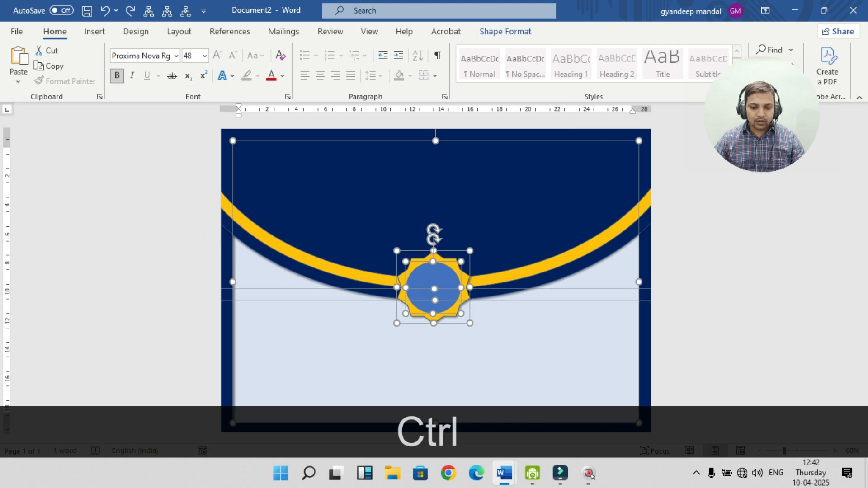
pyautogui.keyDown('ctrl'); pyautogui.click(281, 223); pyautogui.keyUp('ctrl')
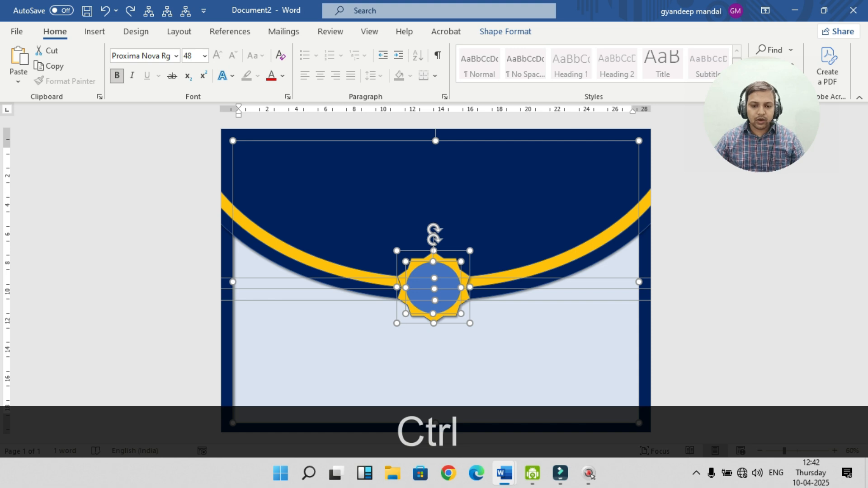
pyautogui.rightClick(518, 176)
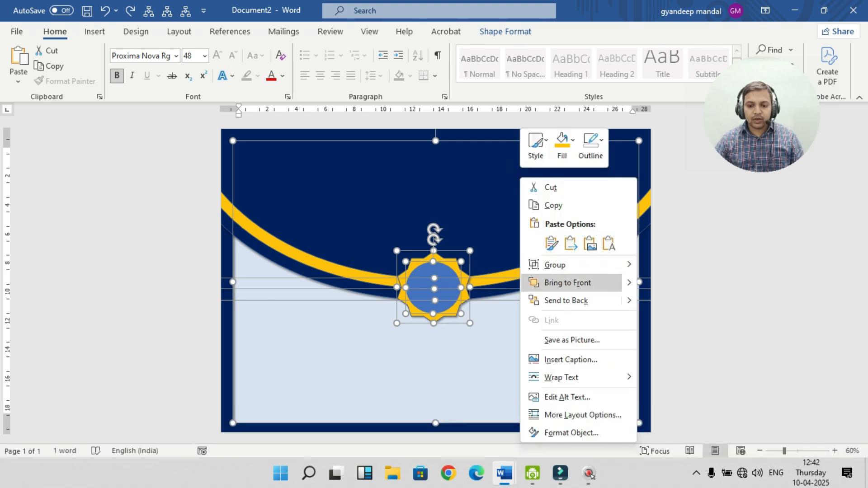
pyautogui.moveTo(554, 265)
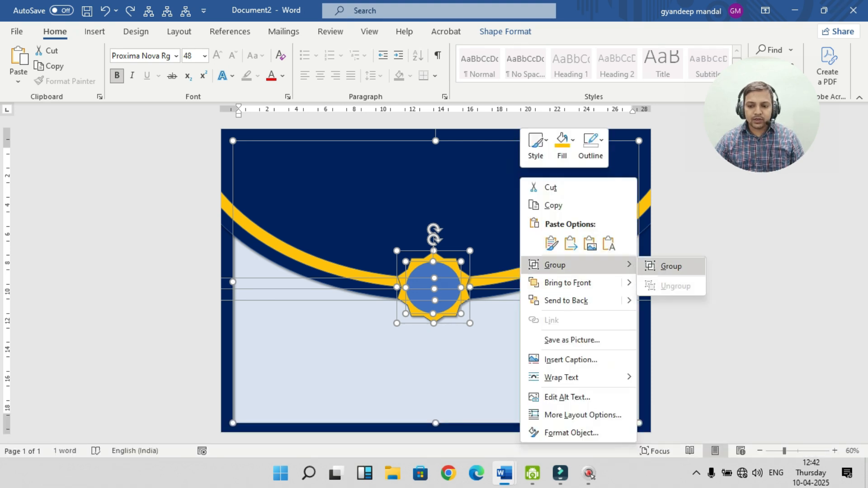
pyautogui.click(671, 266)
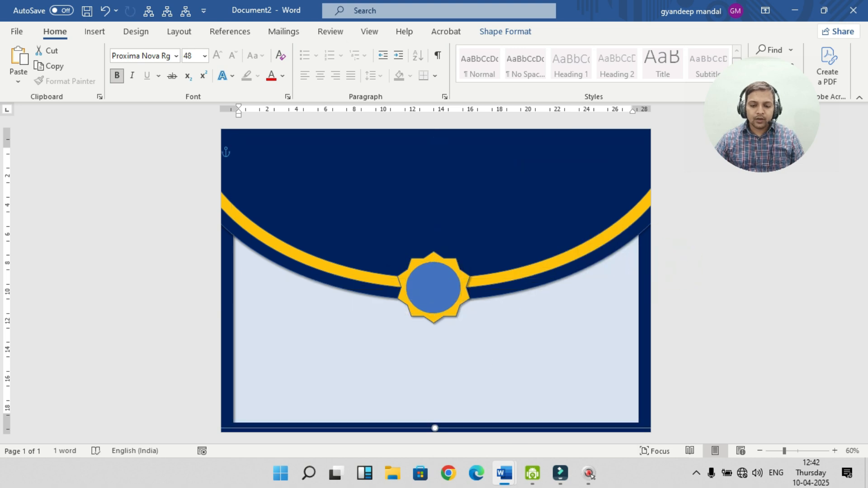
pyautogui.click(436, 297)
pyautogui.click(387, 166)
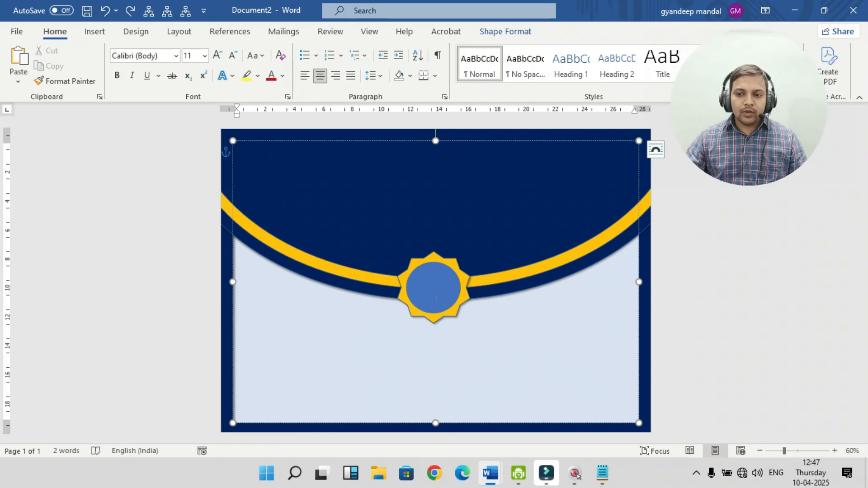
# Try to draw a text box in the upper dark blue area and undo the change.
pyautogui.click(93, 32)
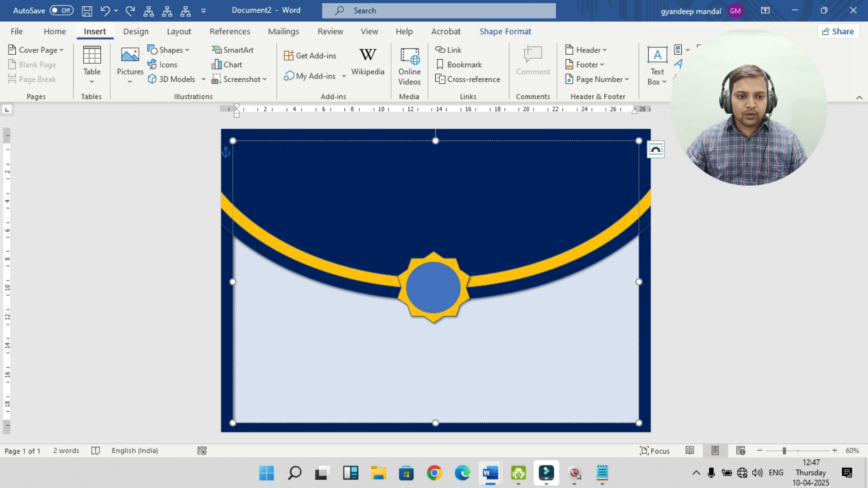
pyautogui.click(652, 59)
pyautogui.moveTo(753, 55); pyautogui.dragTo(788, 109)
pyautogui.click(656, 64)
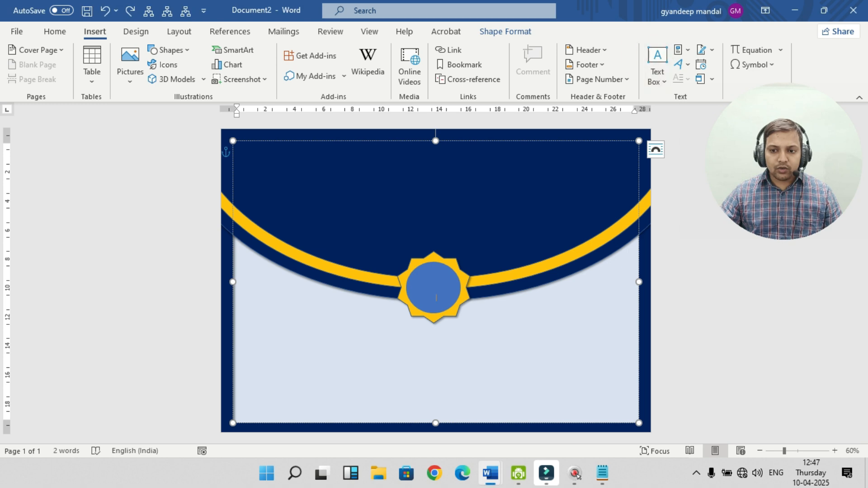
pyautogui.click(359, 170)
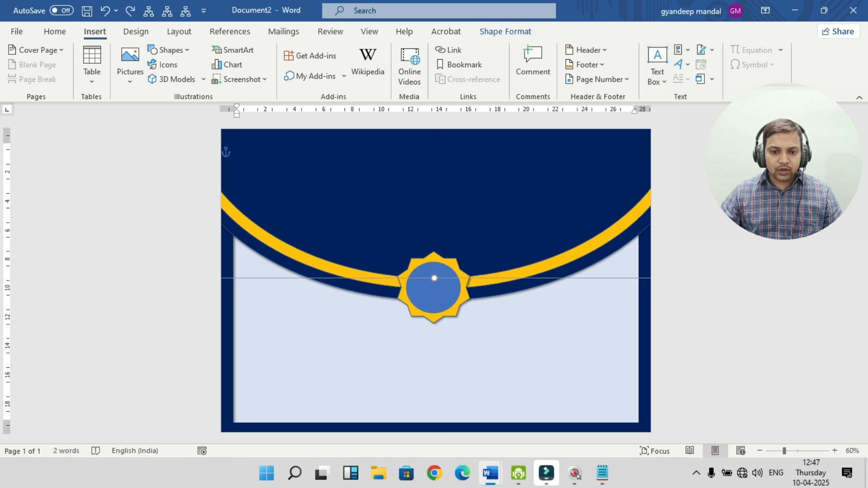
pyautogui.moveTo(349, 176); pyautogui.dragTo(432, 206)
pyautogui.hotkey('ctrl', 'z')
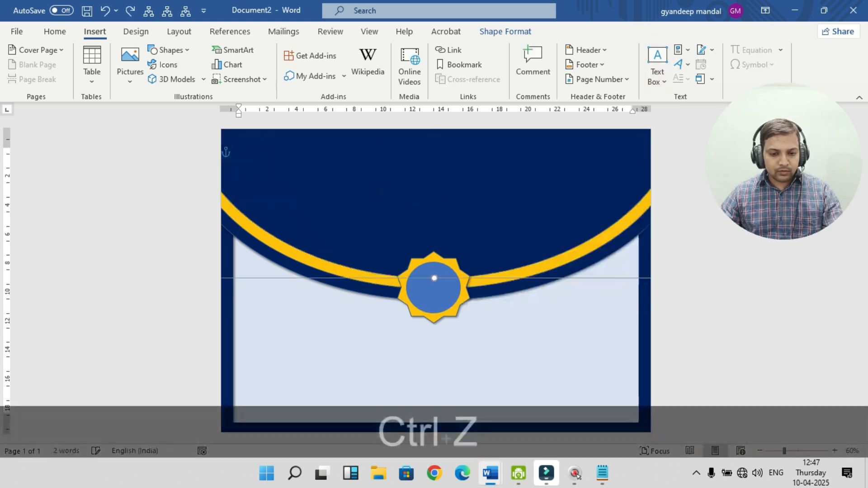
# Insert a Simple Text Box in the upper dark blue area and enter CERTIFICATE as its text.
pyautogui.click(664, 61)
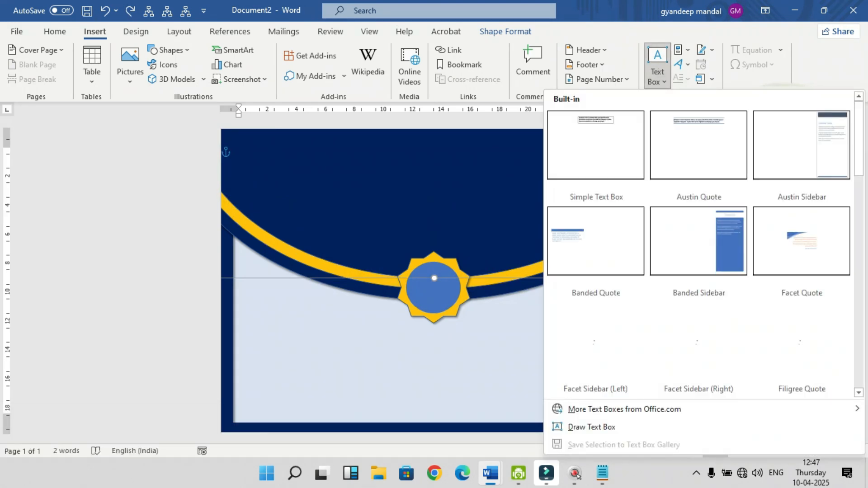
pyautogui.click(595, 154)
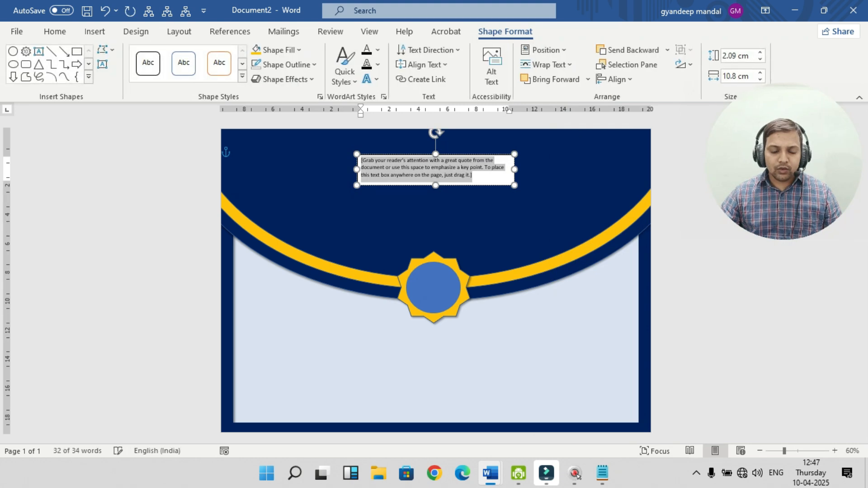
pyautogui.write('C')
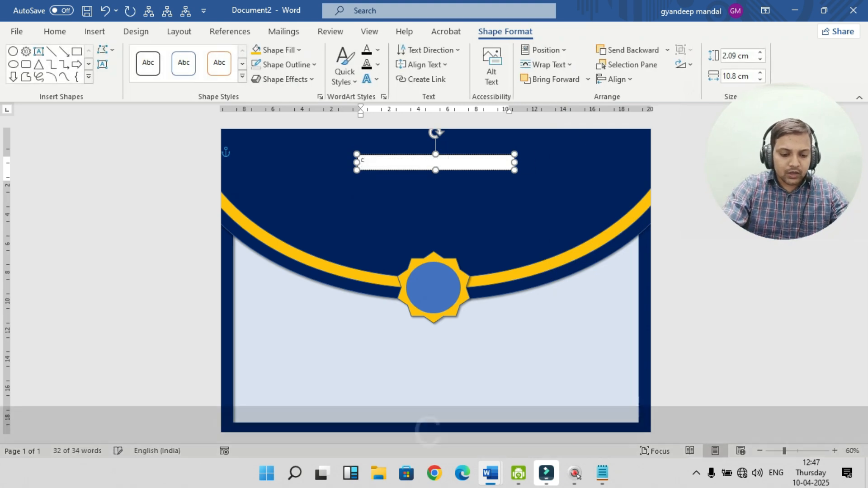
pyautogui.write('ERTIFICATE')
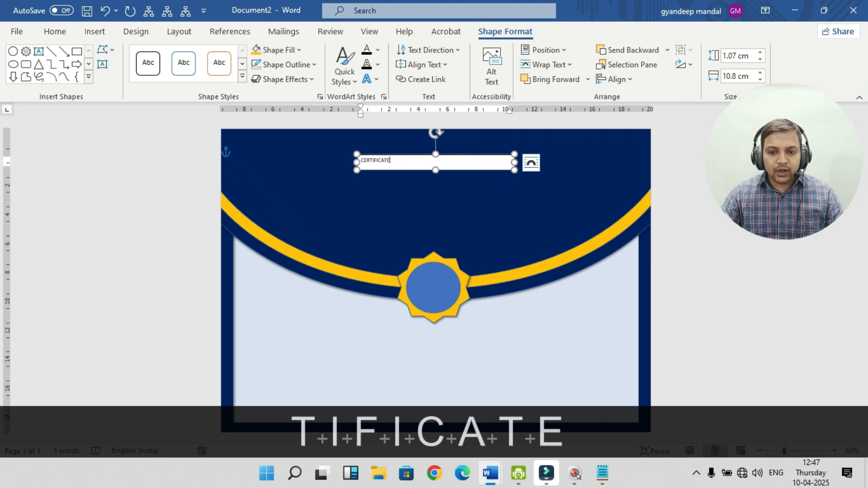
# Set the CERTIFICATE text to 72 pt, then widen its text box to about 13.97 cm and centre it near the page top.
pyautogui.moveTo(396, 162); pyautogui.dragTo(297, 154)
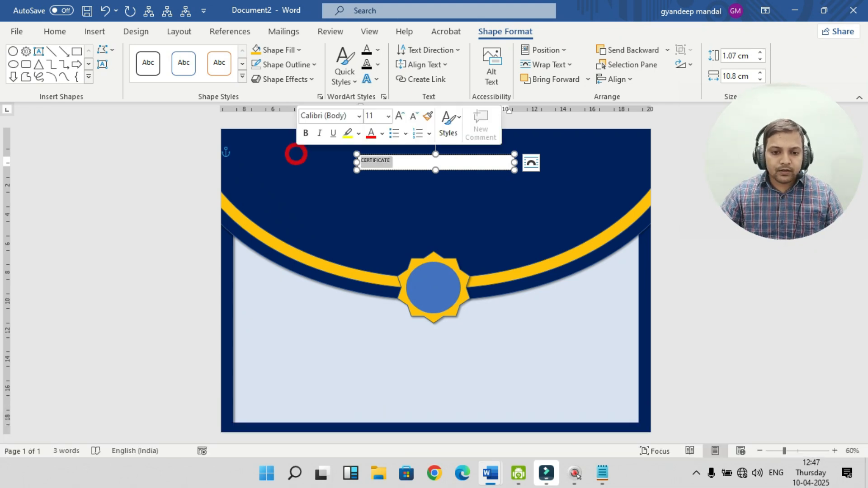
pyautogui.click(54, 31)
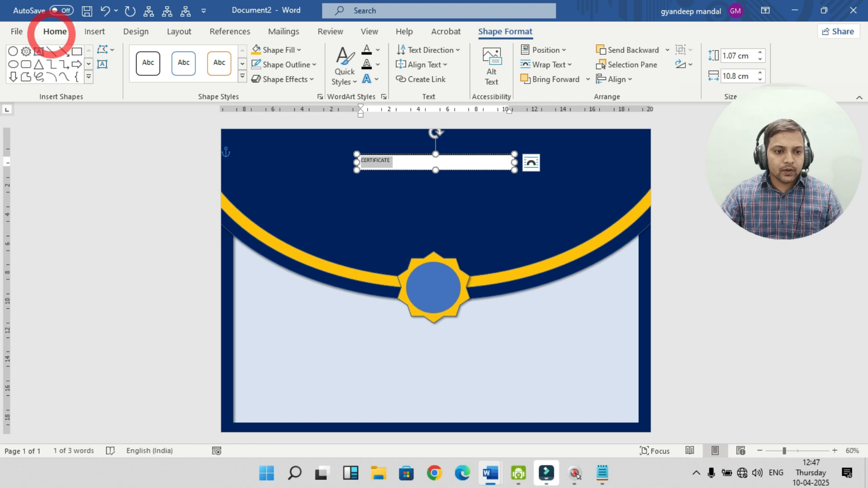
pyautogui.click(218, 55)
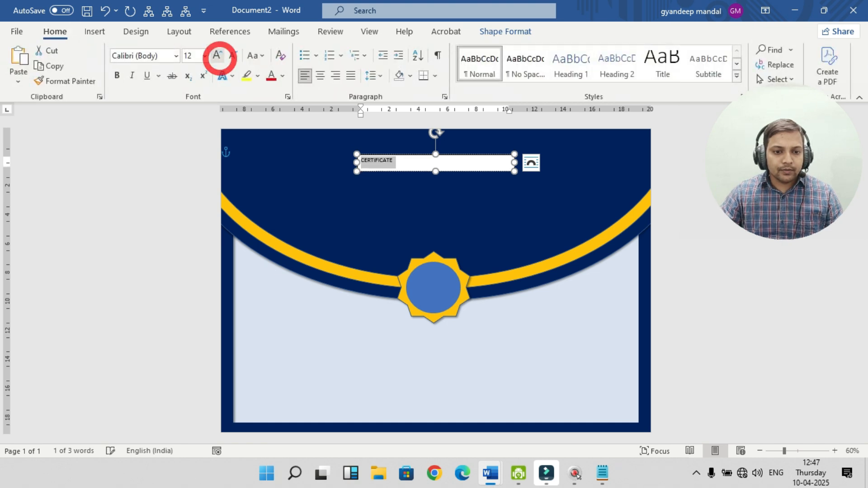
pyautogui.click(217, 55)
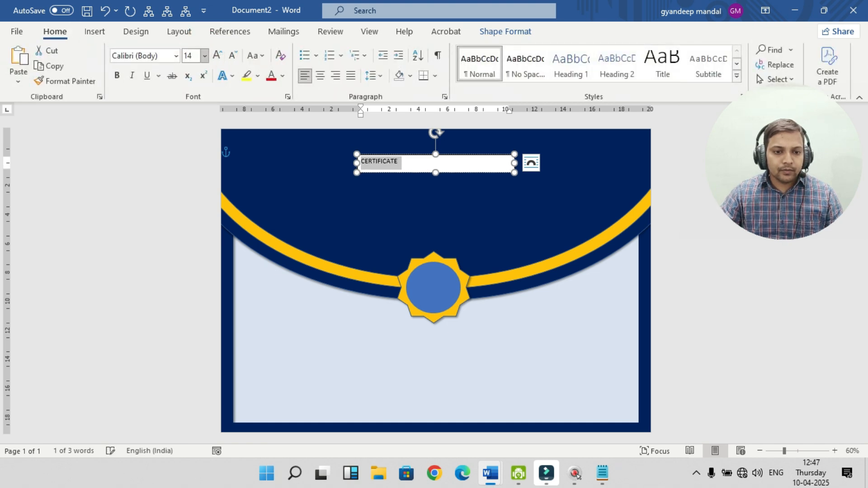
pyautogui.click(205, 56)
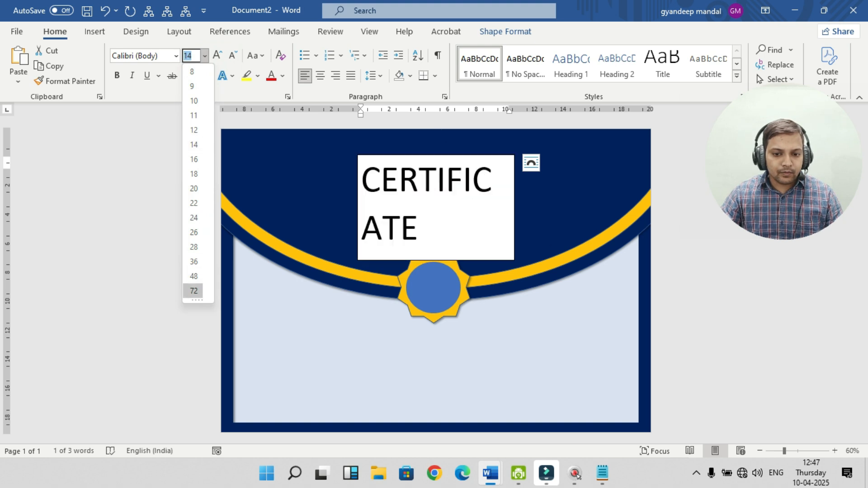
pyautogui.click(194, 276)
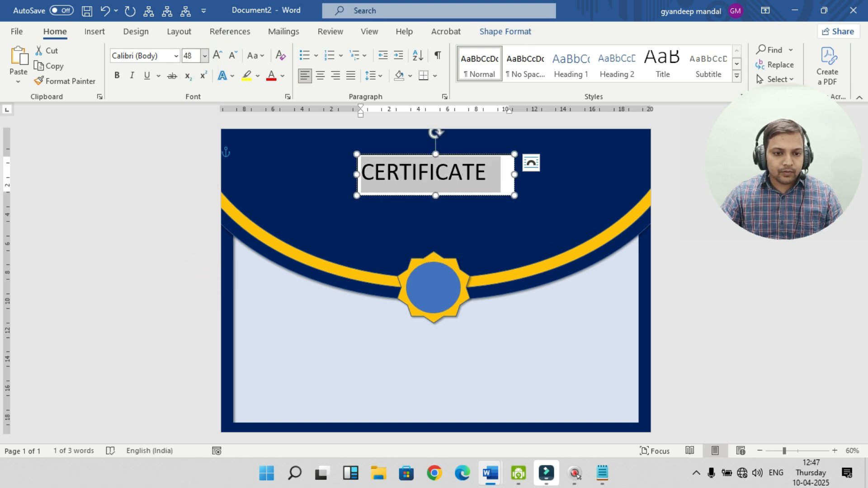
pyautogui.click(205, 55)
pyautogui.click(194, 290)
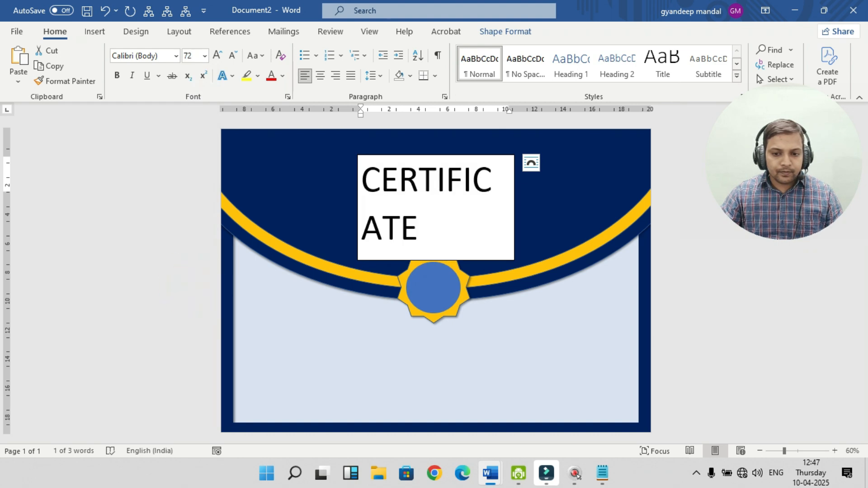
pyautogui.moveTo(514, 207); pyautogui.dragTo(559, 201)
pyautogui.moveTo(408, 154); pyautogui.dragTo(384, 147)
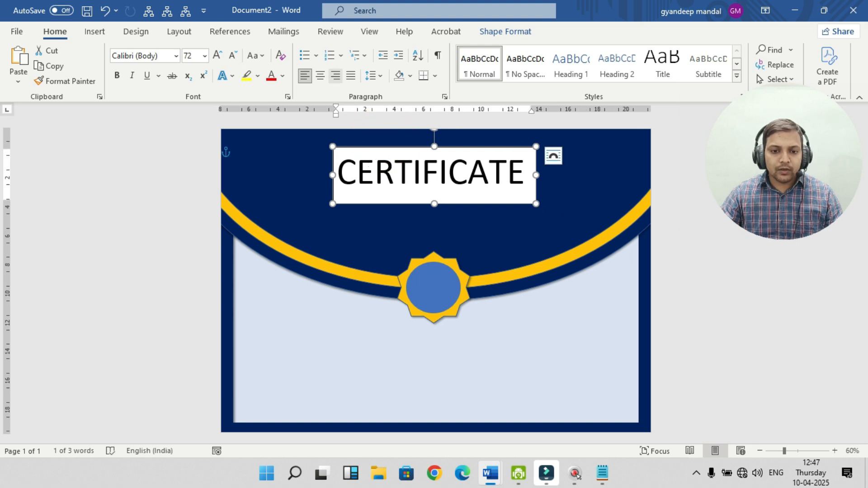
# Remove the CERTIFICATE text box's fill, colour its text white and shorten the box slightly from below.
pyautogui.click(493, 28)
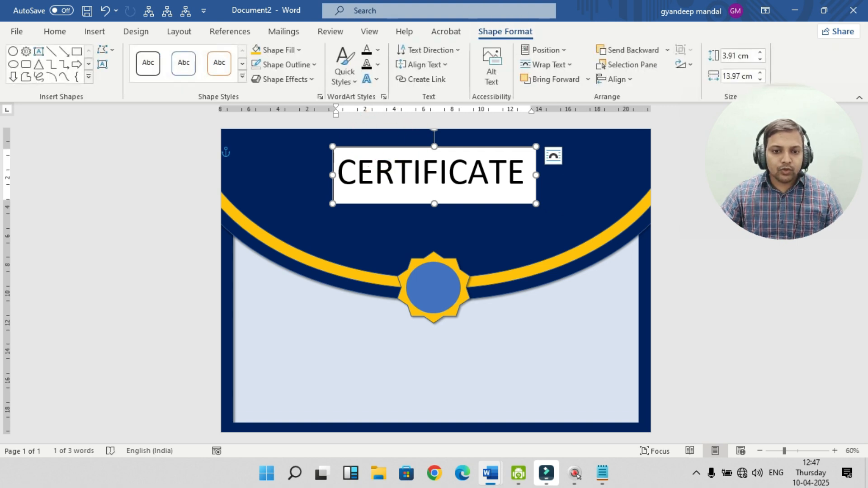
pyautogui.click(277, 50)
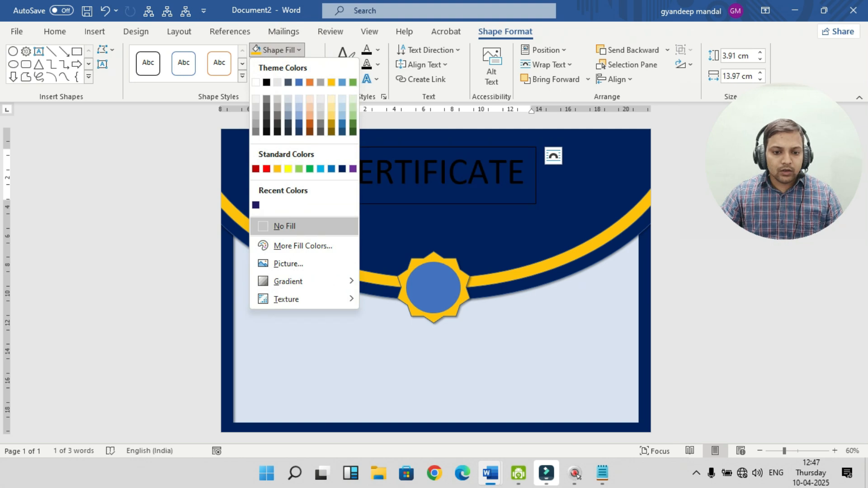
pyautogui.click(284, 226)
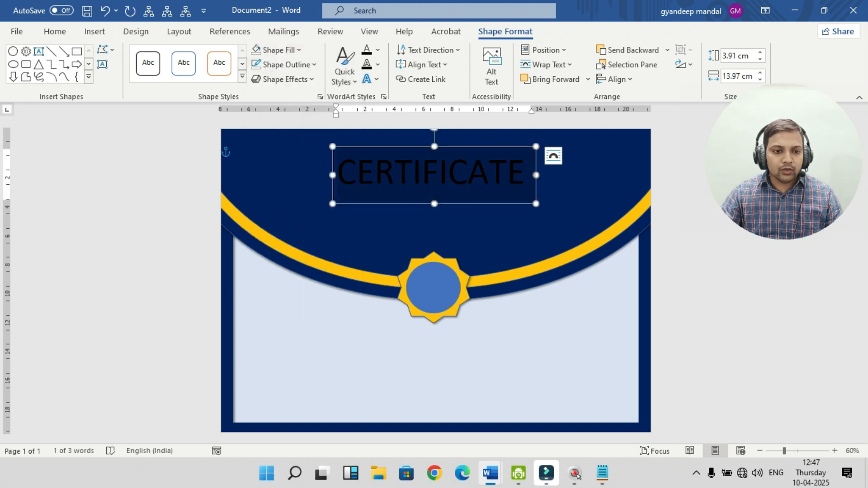
pyautogui.click(59, 31)
pyautogui.click(282, 76)
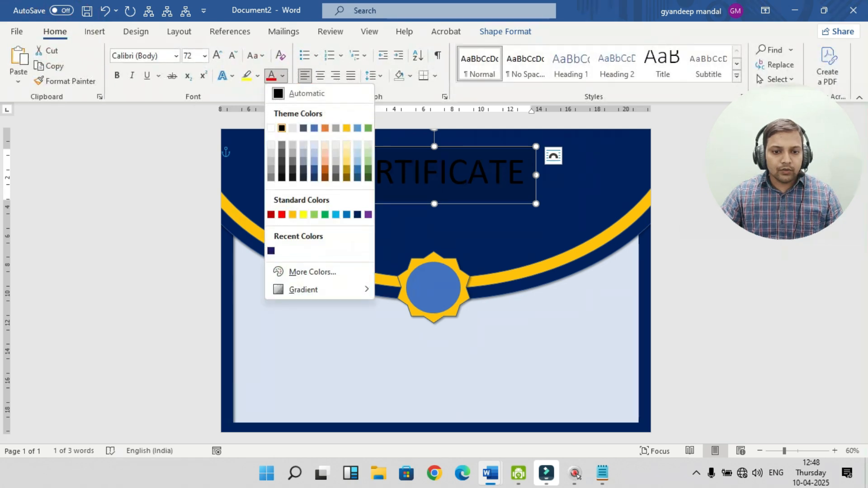
pyautogui.click(271, 128)
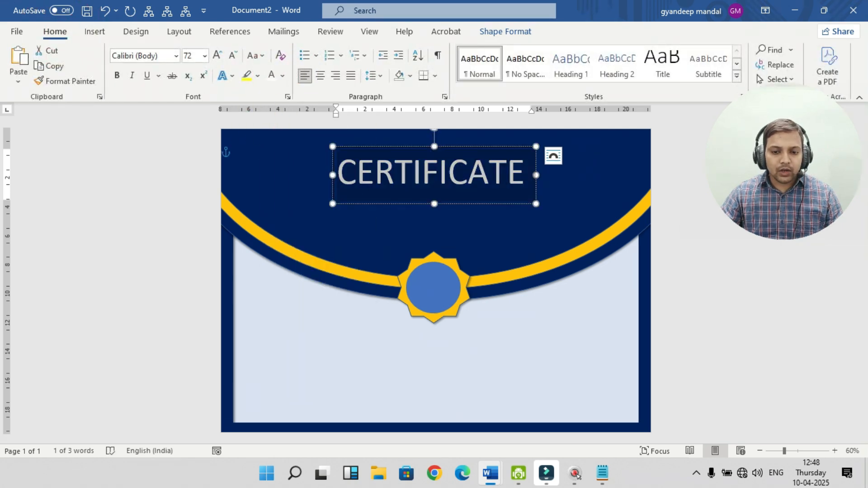
pyautogui.moveTo(434, 203); pyautogui.dragTo(434, 195)
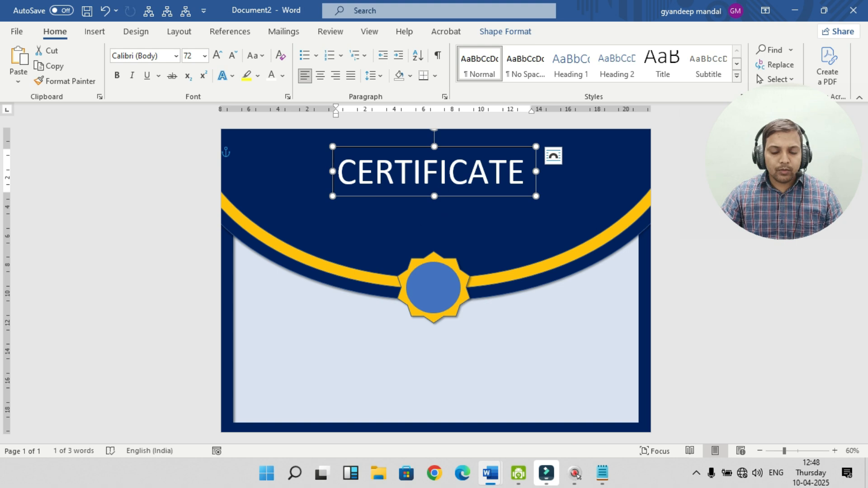
# Switch to Notepad, copy the line OF APPRECIATION and return to the certificate in Word.
pyautogui.click(602, 473)
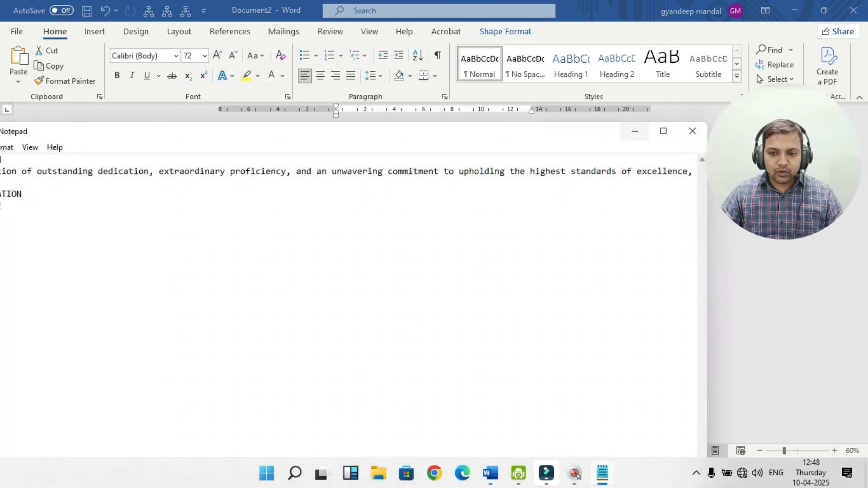
pyautogui.moveTo(590, 132); pyautogui.dragTo(721, 82)
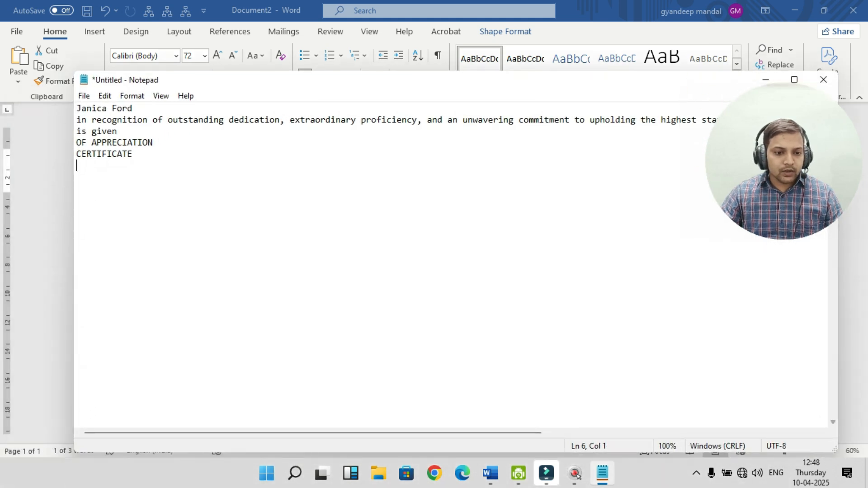
pyautogui.press('Up')
pyautogui.press('Up')
pyautogui.hotkey('shift', 'Right')
pyautogui.hotkey('shift', 'Right')
pyautogui.hotkey('shift', 'Right')
pyautogui.hotkey('shift', 'Right')
pyautogui.hotkey('shift', 'Right')
pyautogui.hotkey('shift', 'Right')
pyautogui.hotkey('shift', 'Right')
pyautogui.hotkey('shift', 'Right')
pyautogui.hotkey('shift', 'Right')
pyautogui.hotkey('shift', 'Right')
pyautogui.hotkey('shift', 'Right')
pyautogui.hotkey('shift', 'Right')
pyautogui.hotkey('shift', 'Right')
pyautogui.hotkey('shift', 'Right')
pyautogui.hotkey('shift', 'Right')
pyautogui.hotkey('ctrl', 'c')
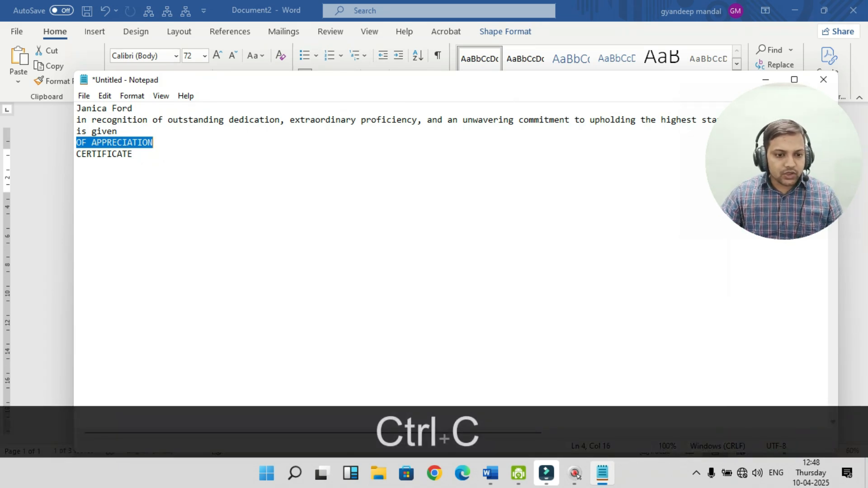
pyautogui.click(765, 80)
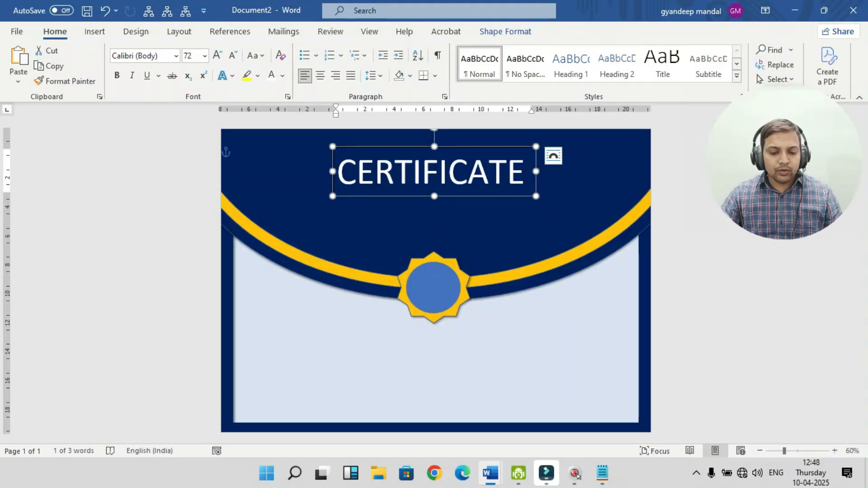
# Insert another Simple Text Box, move it just below the CERTIFICATE title and replace its placeholder with the copied OF APPRECIATION text.
pyautogui.click(88, 29)
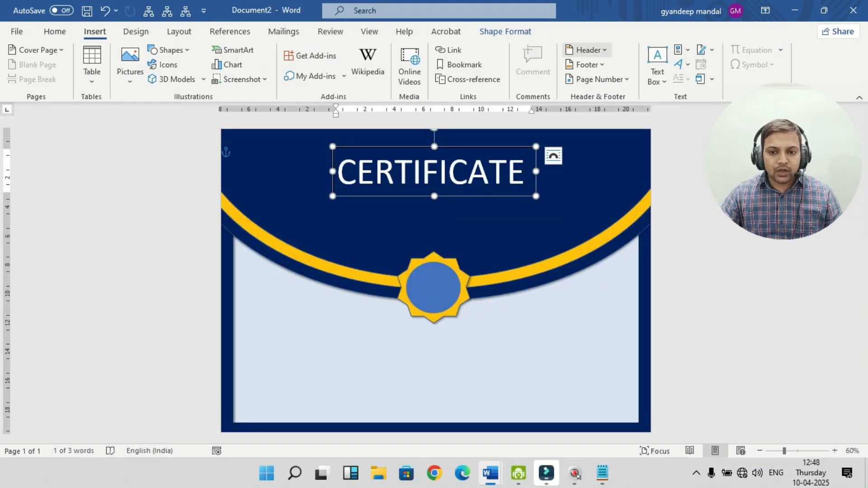
pyautogui.click(657, 68)
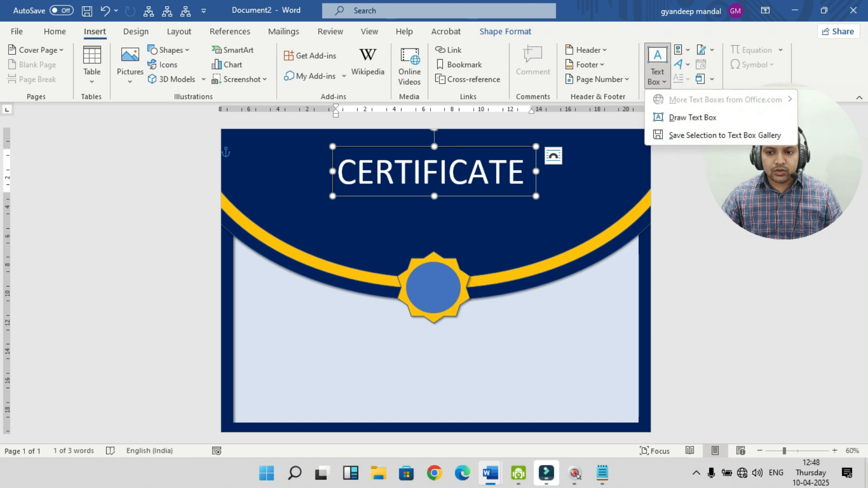
pyautogui.click(653, 81)
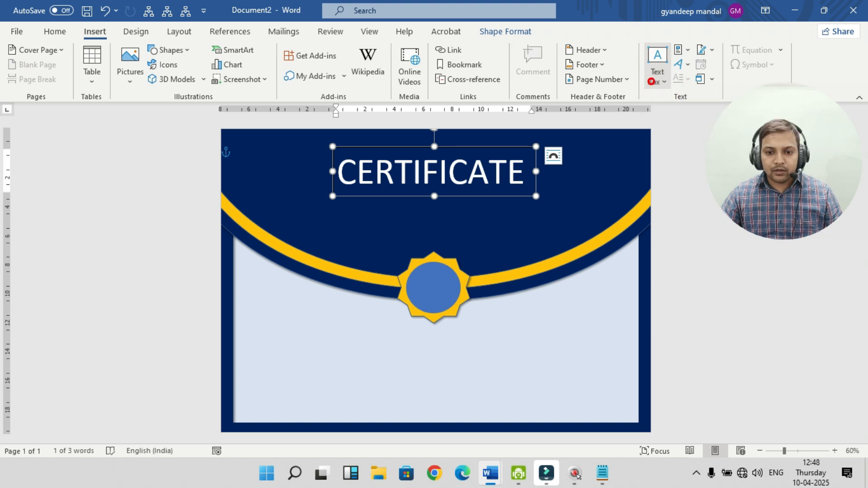
pyautogui.click(555, 230)
pyautogui.click(657, 68)
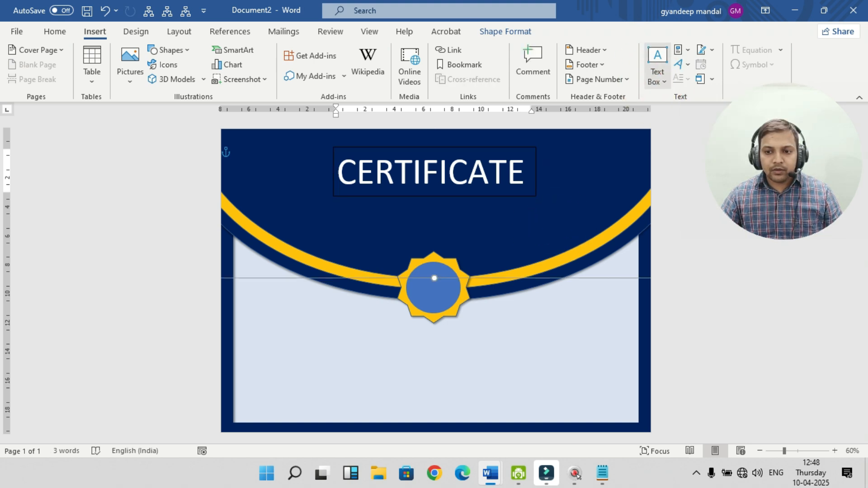
pyautogui.click(595, 154)
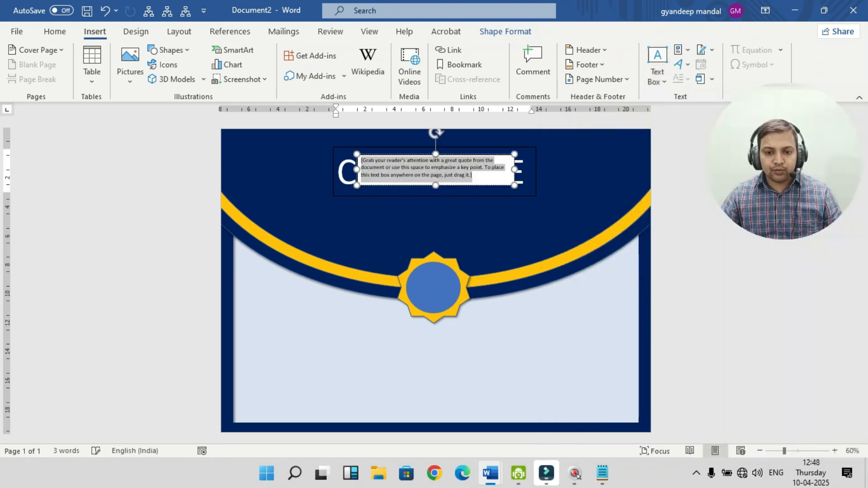
pyautogui.moveTo(385, 155); pyautogui.dragTo(379, 199)
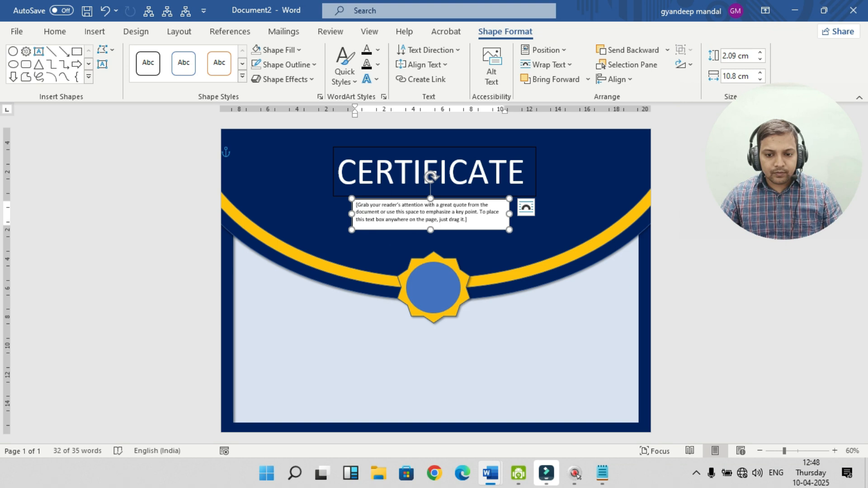
pyautogui.hotkey('ctrl', 'v')
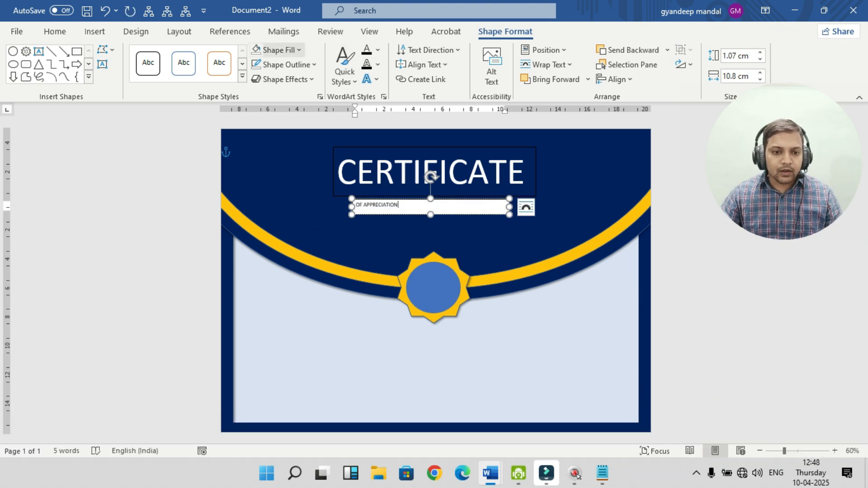
# Enlarge the OF APPRECIATION text to 22 pt and centre it in its text box.
pyautogui.click(55, 32)
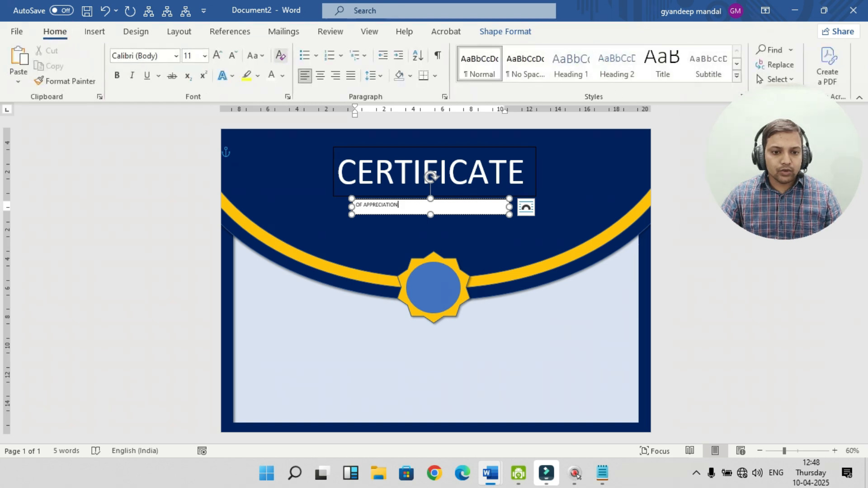
pyautogui.click(217, 55)
pyautogui.click(217, 55)
pyautogui.click(217, 55)
pyautogui.click(217, 55)
pyautogui.click(217, 55)
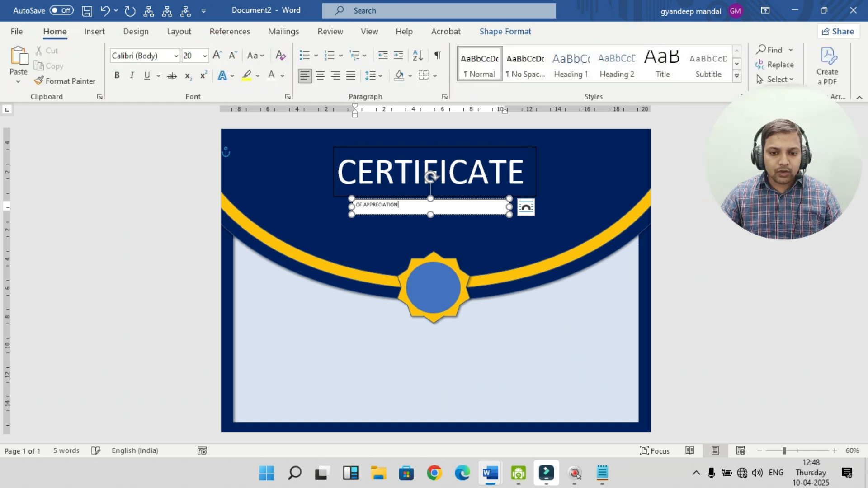
pyautogui.moveTo(409, 206); pyautogui.dragTo(327, 202)
pyautogui.click(217, 55)
pyautogui.click(217, 55)
pyautogui.click(217, 55)
pyautogui.click(217, 55)
pyautogui.click(217, 56)
pyautogui.click(217, 55)
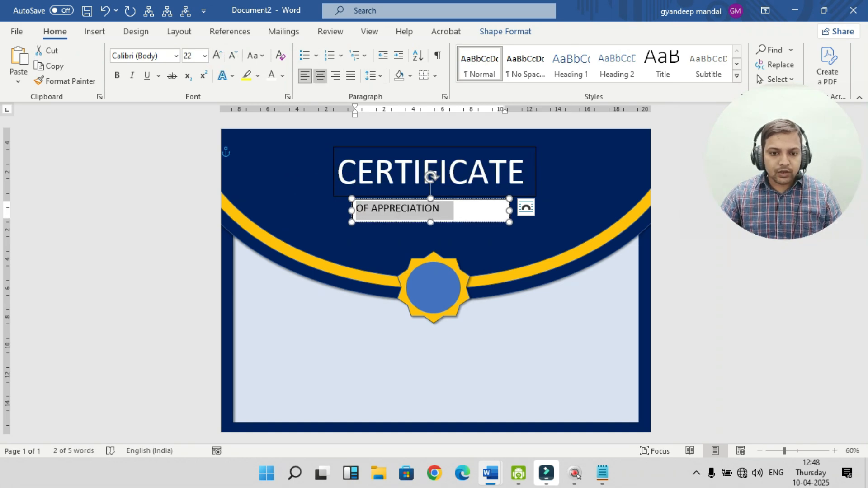
pyautogui.click(320, 76)
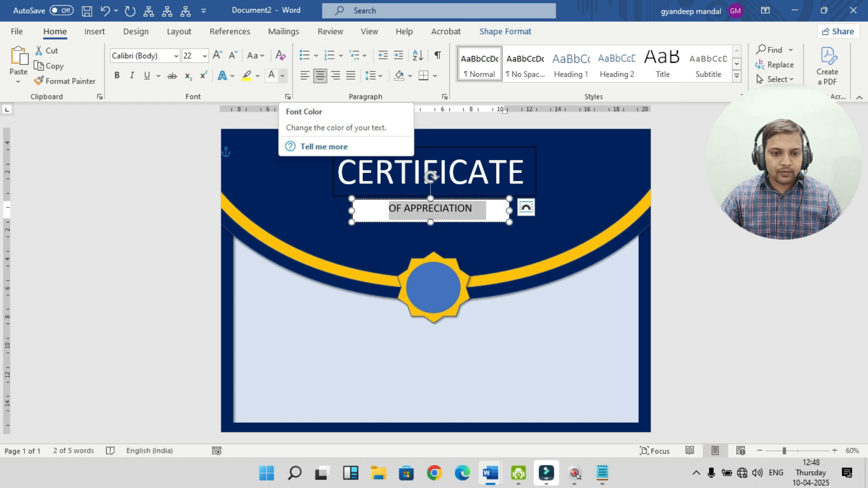
# Colour the OF APPRECIATION text white and remove the fill of its text box.
pyautogui.click(282, 75)
pyautogui.click(270, 128)
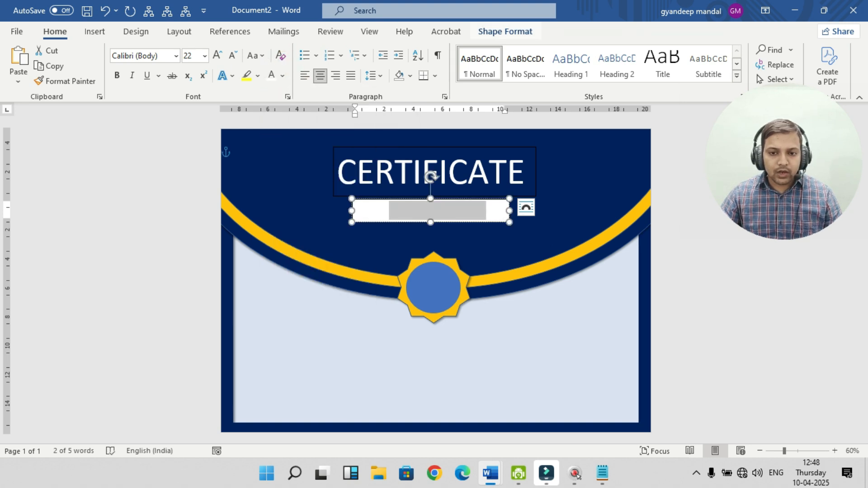
pyautogui.click(505, 31)
pyautogui.click(299, 50)
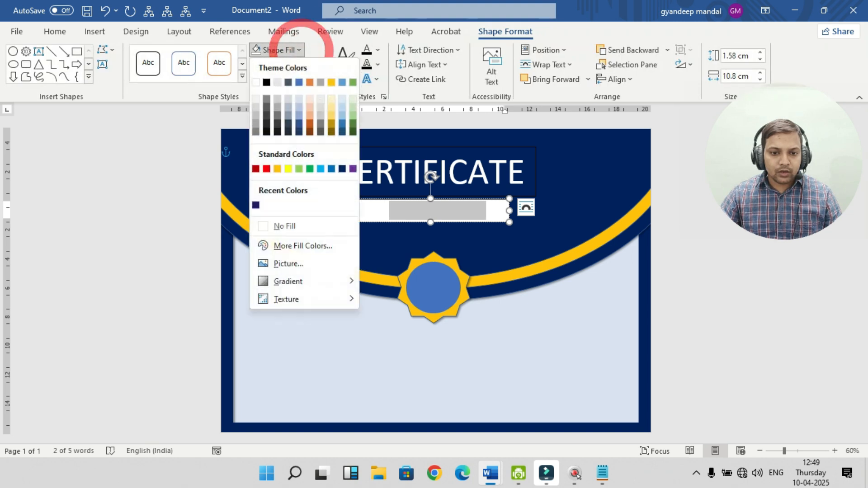
pyautogui.click(285, 224)
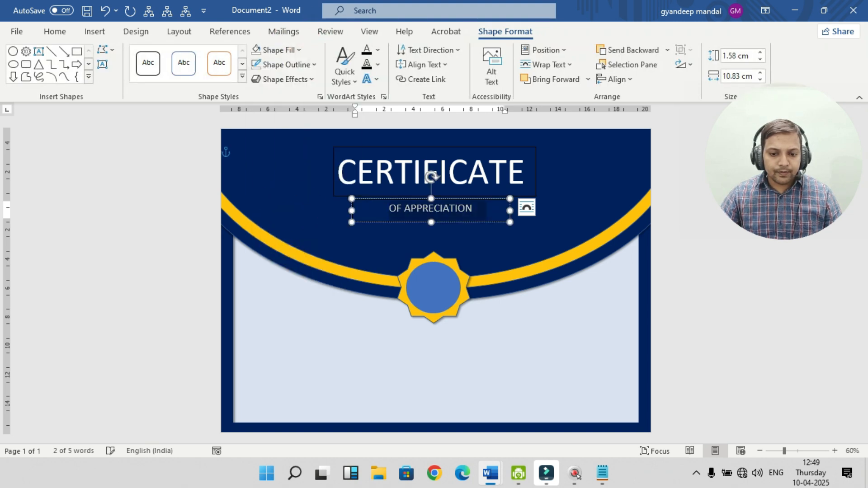
# Remove the outlines of the OF APPRECIATION and CERTIFICATE text boxes.
pyautogui.click(287, 65)
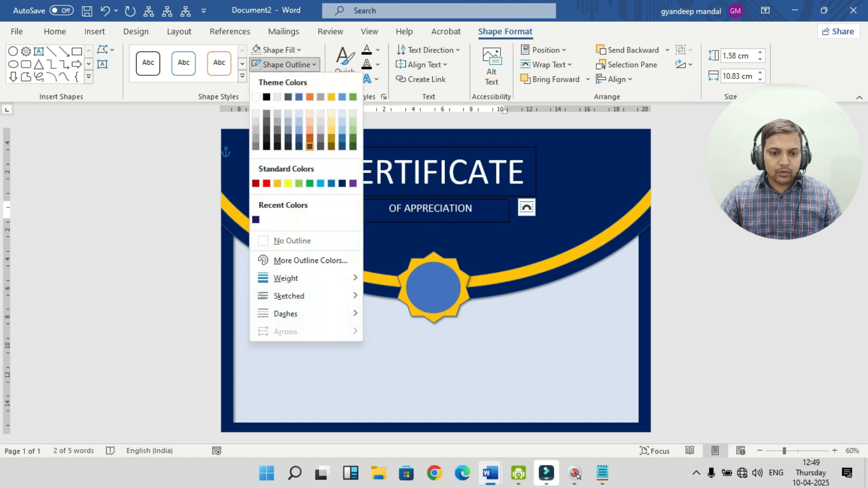
pyautogui.click(298, 238)
pyautogui.click(357, 172)
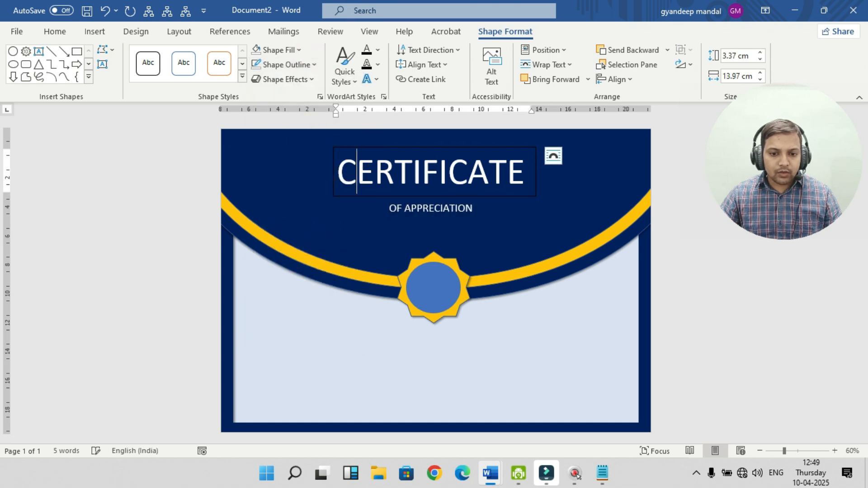
pyautogui.click(367, 147)
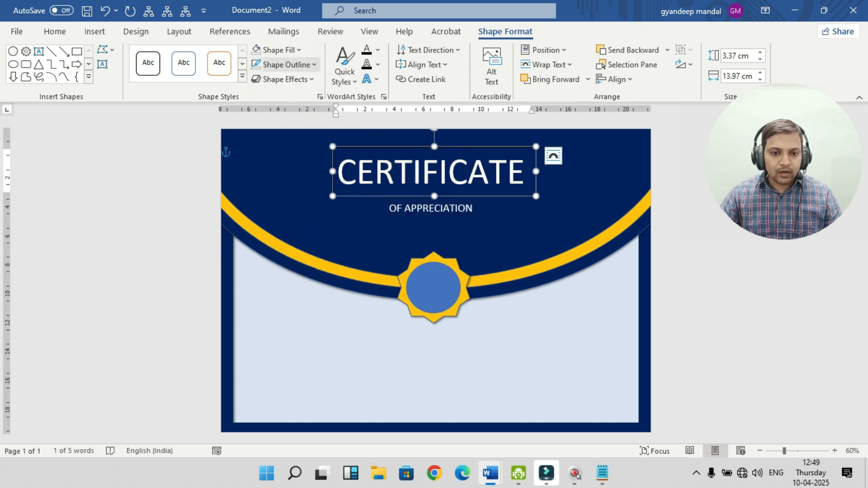
pyautogui.click(286, 65)
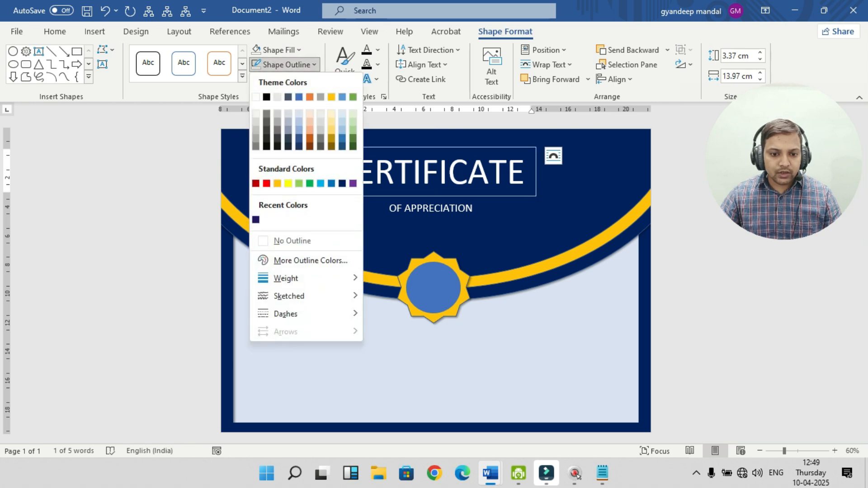
pyautogui.click(292, 240)
# Nudge the OF APPRECIATION text box slightly upward, closer to the CERTIFICATE title.
pyautogui.click(400, 207)
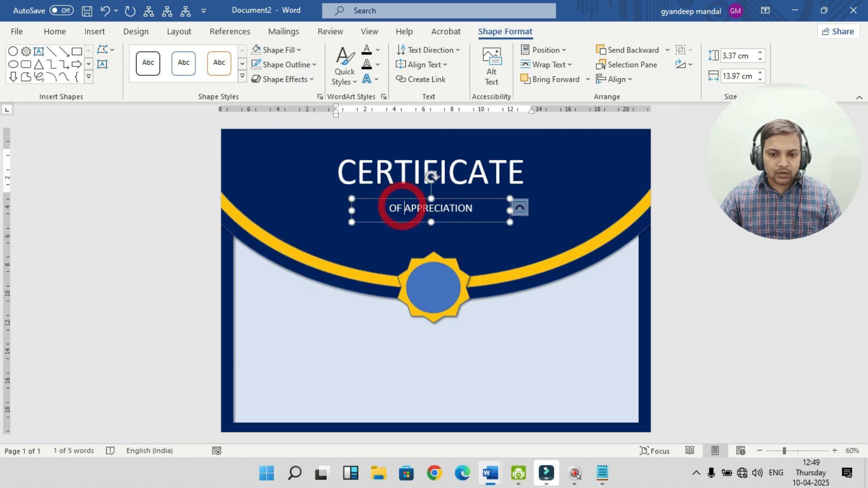
pyautogui.press('Escape')
pyautogui.press('Up')
pyautogui.click(527, 205)
# Change the font of the CERTIFICATE title text to Book Antiqua.
pyautogui.click(393, 170)
pyautogui.hotkey('ctrl', 'a')
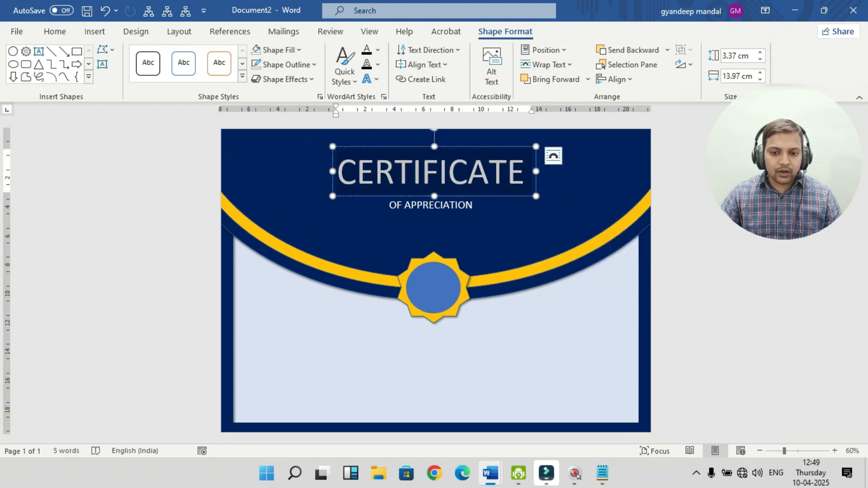
pyautogui.click(58, 29)
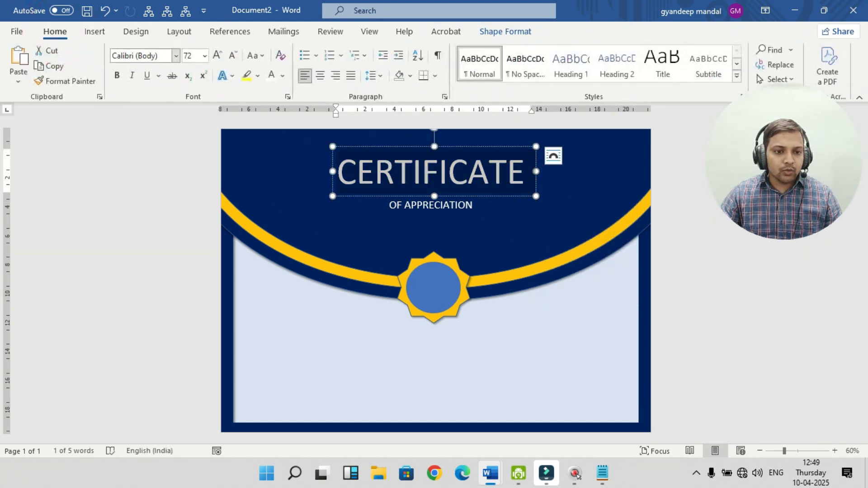
pyautogui.click(176, 56)
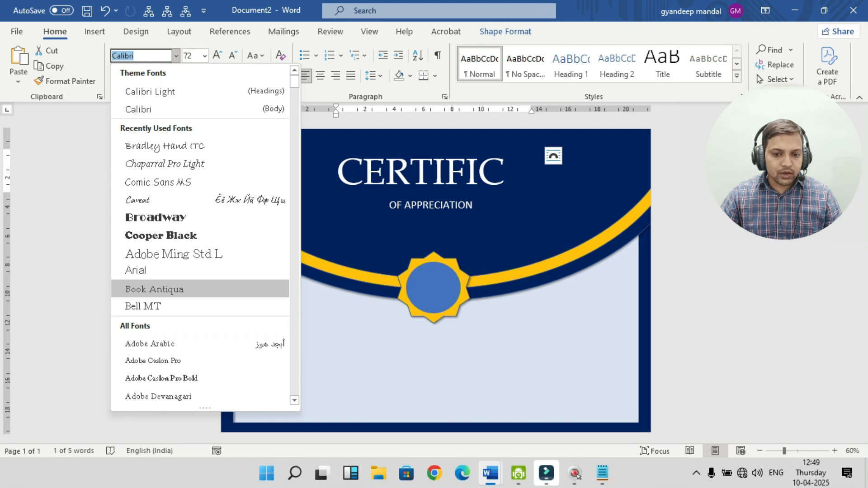
pyautogui.click(176, 295)
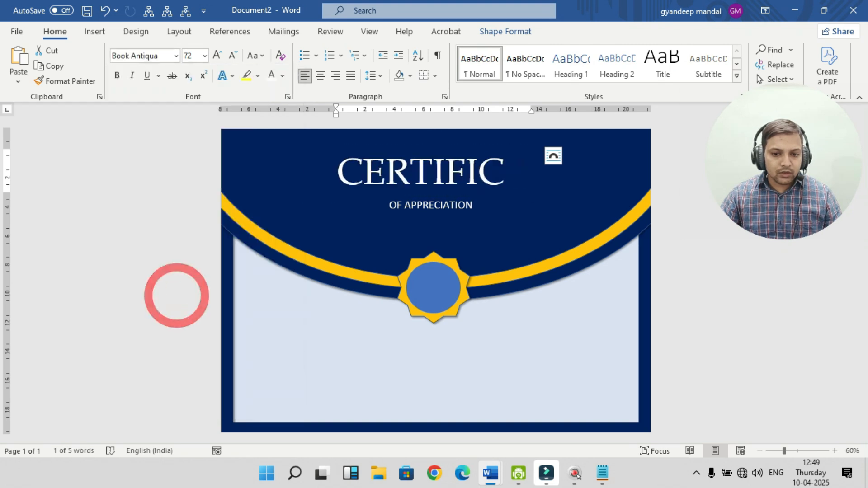
# Widen the CERTIFICATE text box, then centre its text and the box itself across the page.
pyautogui.click(478, 171)
pyautogui.moveTo(536, 172); pyautogui.dragTo(579, 171)
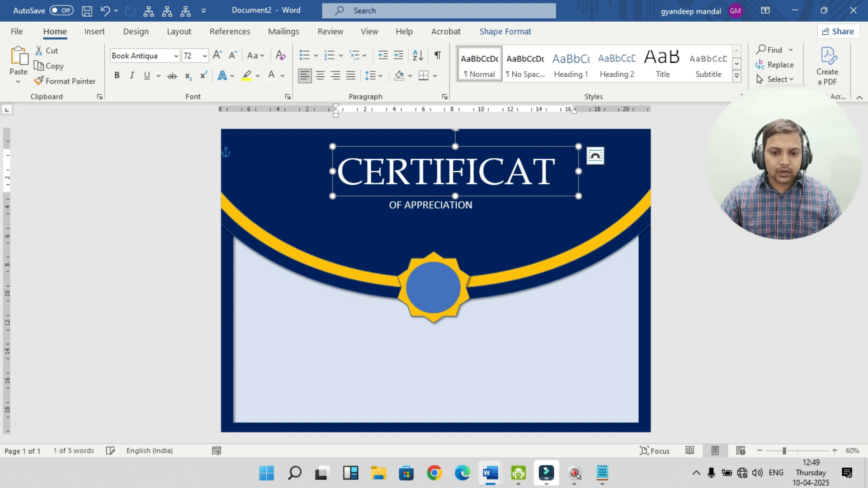
pyautogui.click(320, 76)
pyautogui.moveTo(353, 146); pyautogui.dragTo(331, 146)
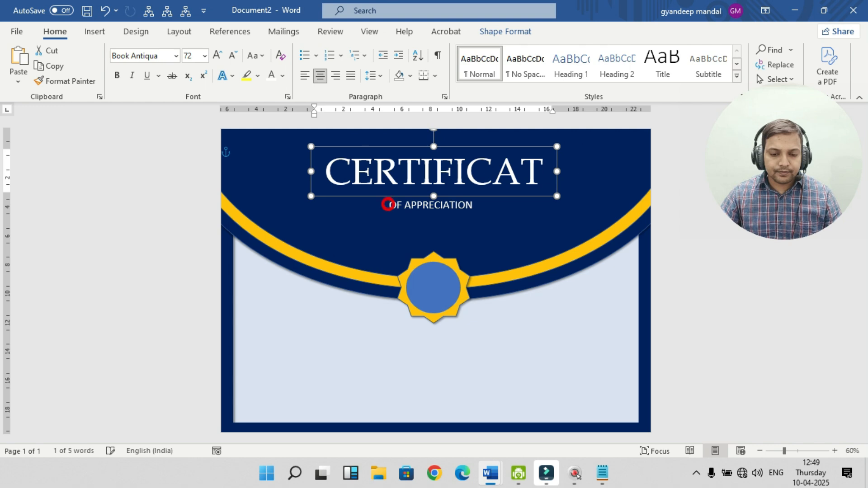
# Make the OF APPRECIATION text bold and change its font to Adobe Ming Std L.
pyautogui.click(388, 204)
pyautogui.hotkey('ctrl', 'a')
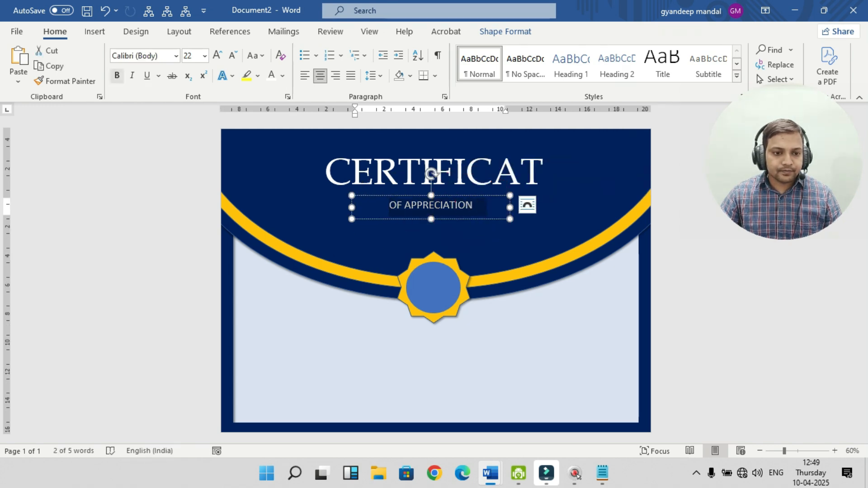
pyautogui.hotkey('ctrl', 'b')
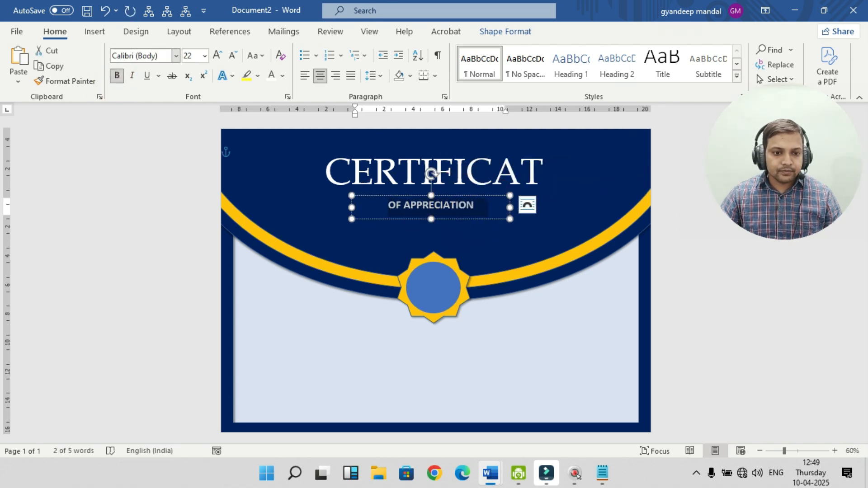
pyautogui.click(175, 56)
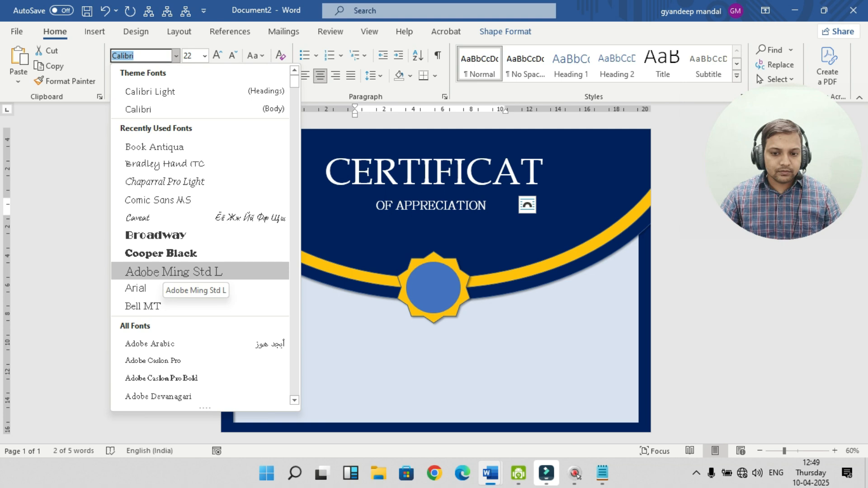
pyautogui.click(172, 271)
pyautogui.click(455, 240)
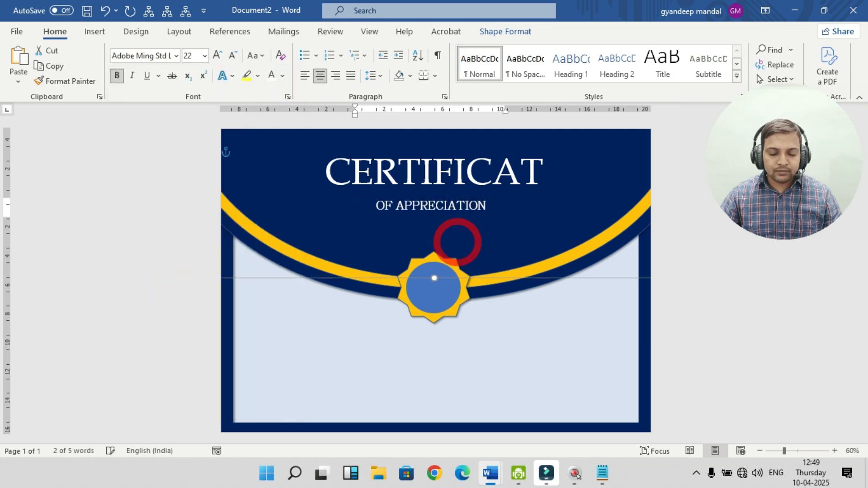
# Nudge the CERTIFICATE text box slightly upward on the dark blue header.
pyautogui.click(409, 158)
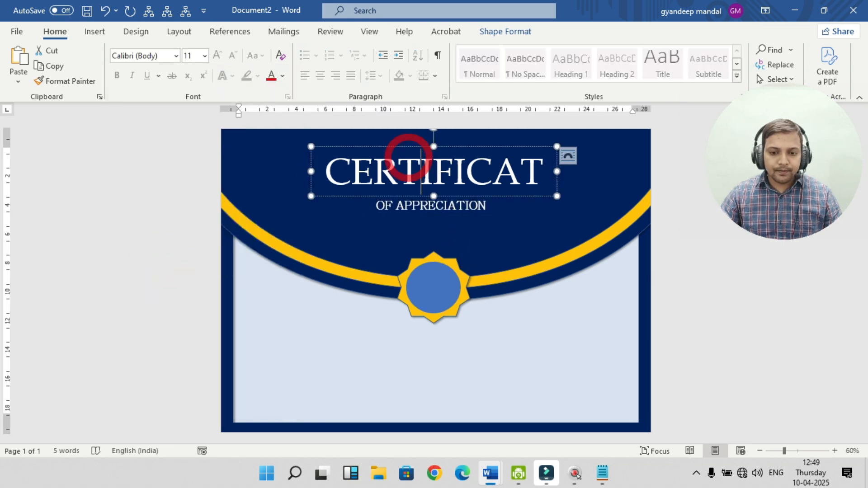
pyautogui.click(409, 147)
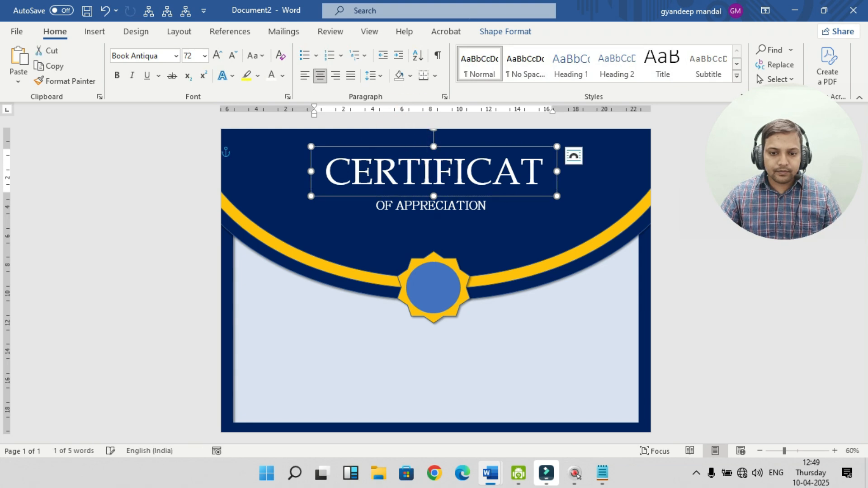
pyautogui.click(408, 146)
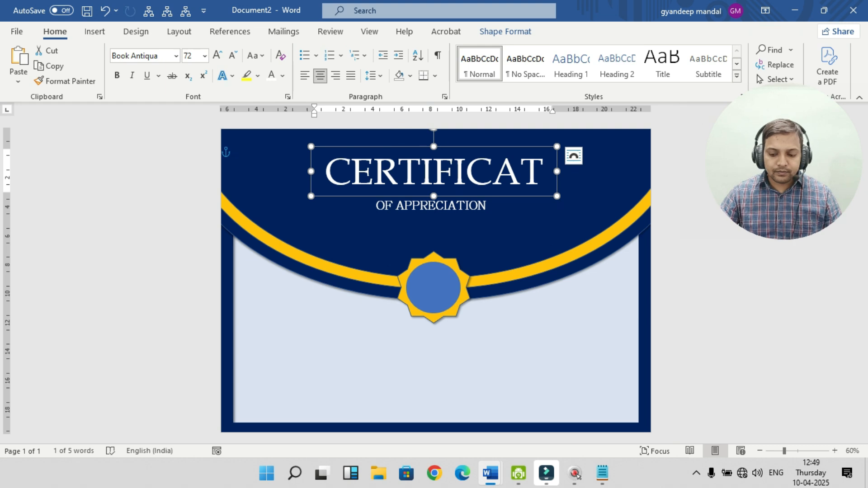
pyautogui.press('Up')
pyautogui.press('Up')
pyautogui.press('Up')
pyautogui.press('Up')
pyautogui.press('Up')
pyautogui.press('Up')
pyautogui.press('Up')
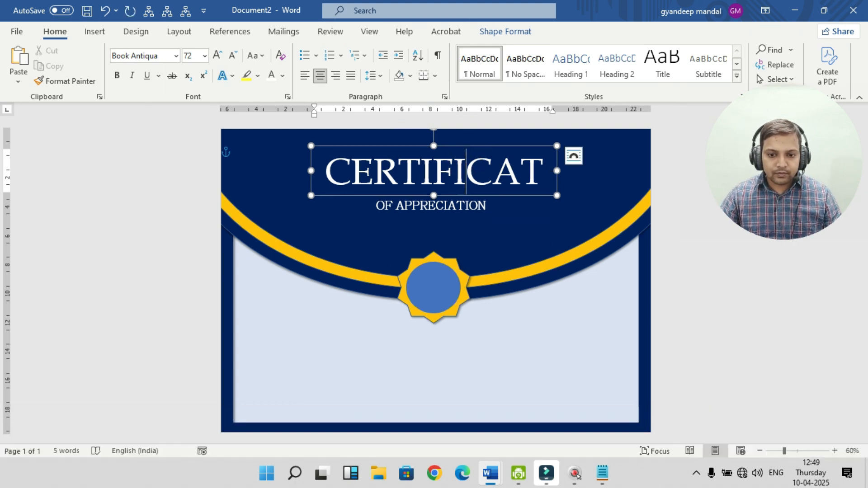
pyautogui.click(413, 181)
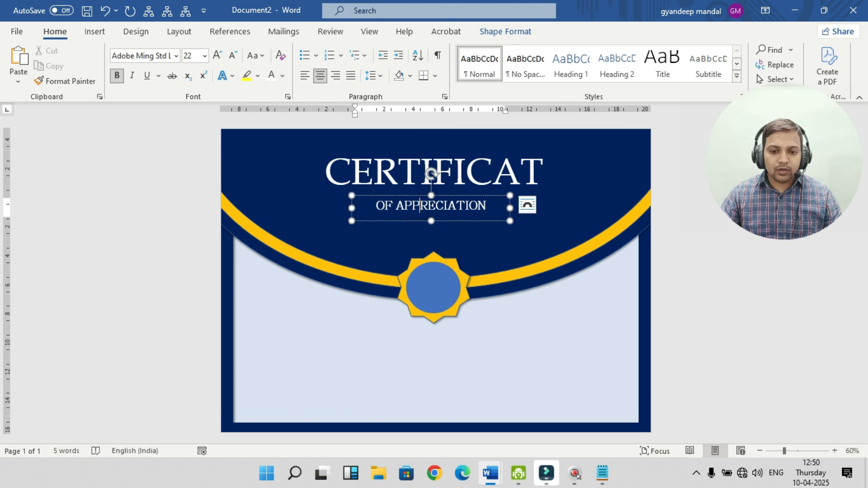
pyautogui.click(434, 280)
pyautogui.click(696, 473)
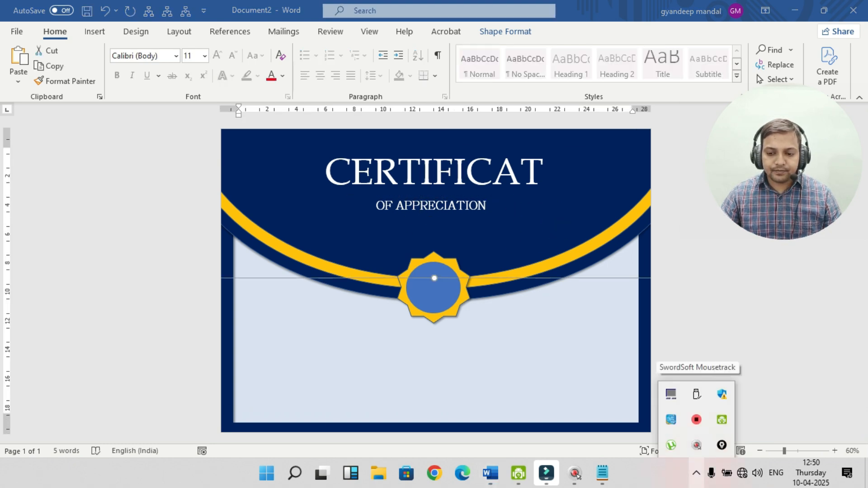
pyautogui.rightClick(693, 419)
pyautogui.click(733, 458)
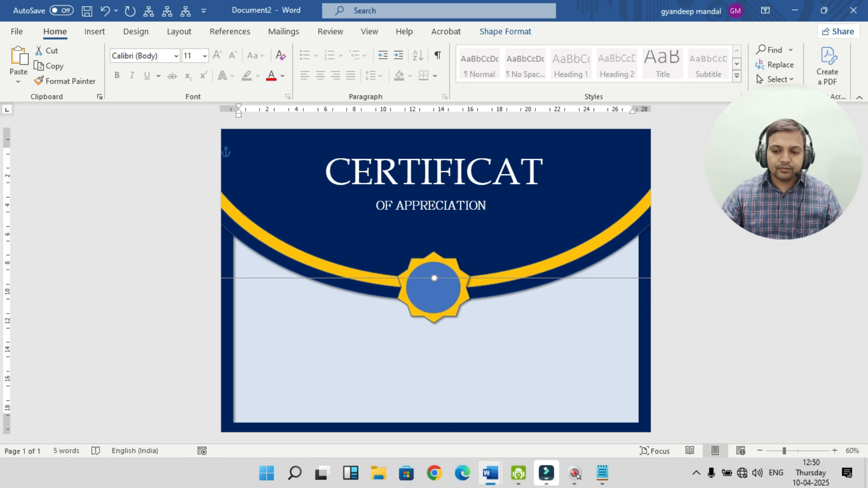
pyautogui.click(728, 309)
# Switch to Notepad, copy the line with the recipient's name and return to the certificate in Word.
pyautogui.click(602, 471)
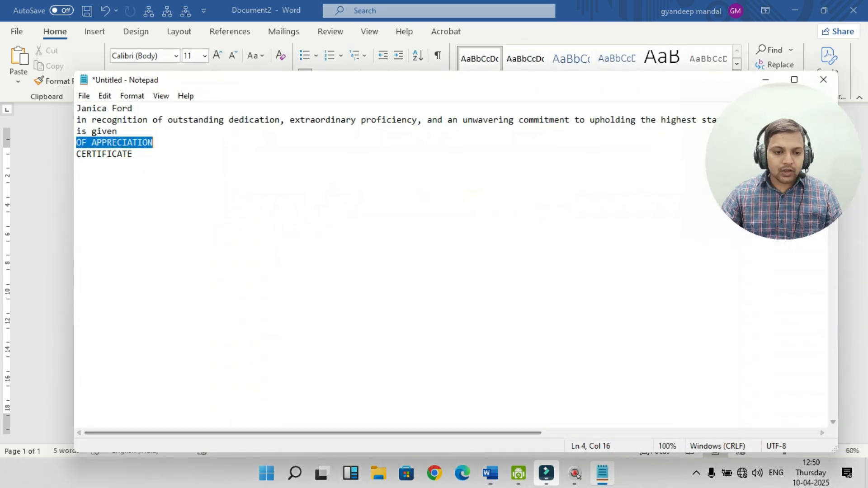
pyautogui.moveTo(76, 108); pyautogui.dragTo(145, 104)
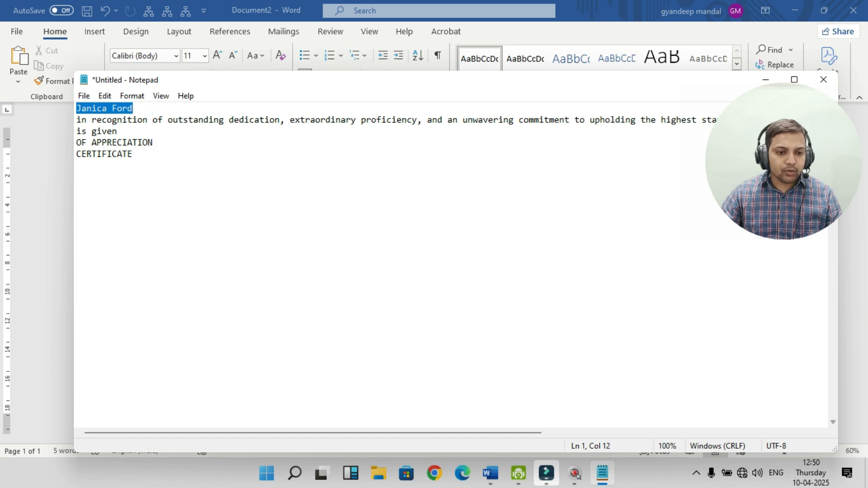
pyautogui.rightClick(107, 109)
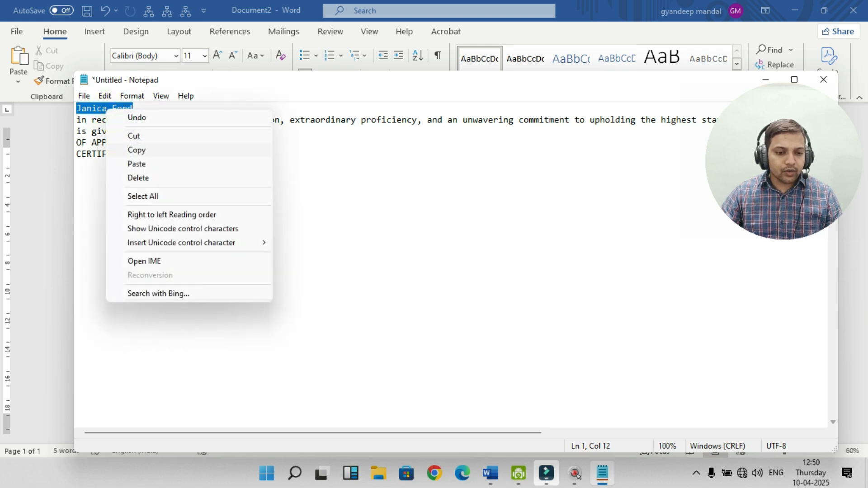
pyautogui.click(136, 149)
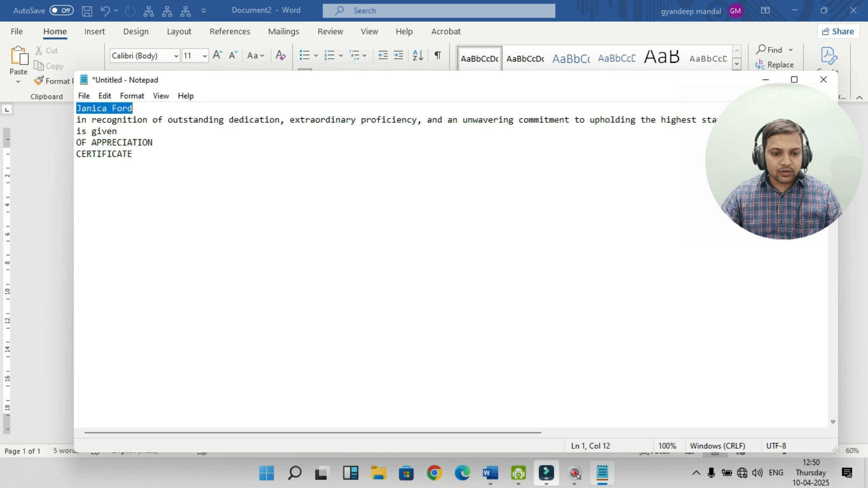
pyautogui.moveTo(491, 473)
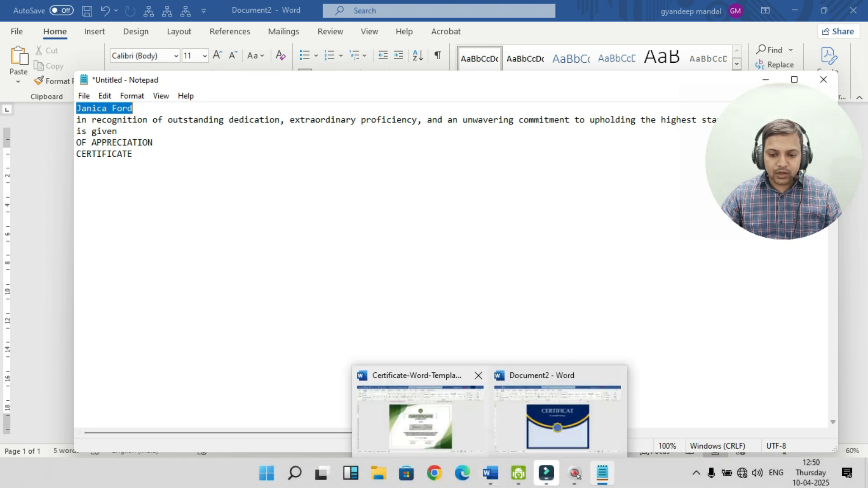
pyautogui.click(564, 422)
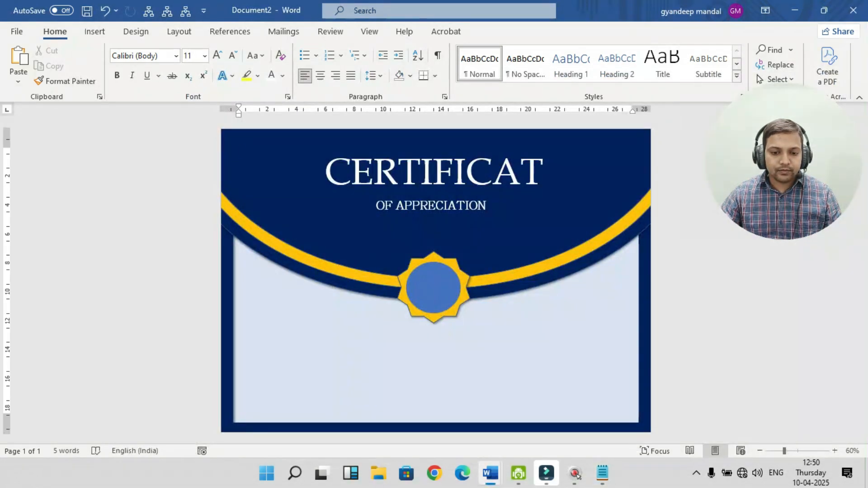
# Insert a simple text box on the certificate and replace its placeholder text with the copied recipient's name.
pyautogui.click(94, 31)
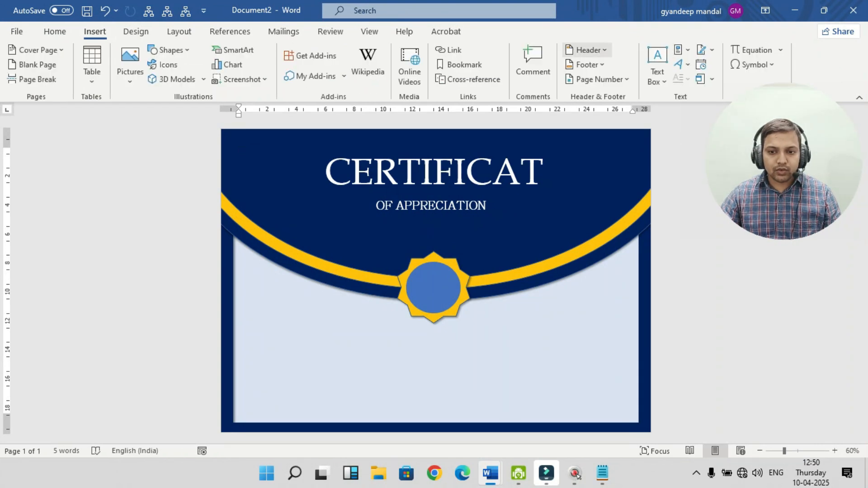
pyautogui.click(657, 73)
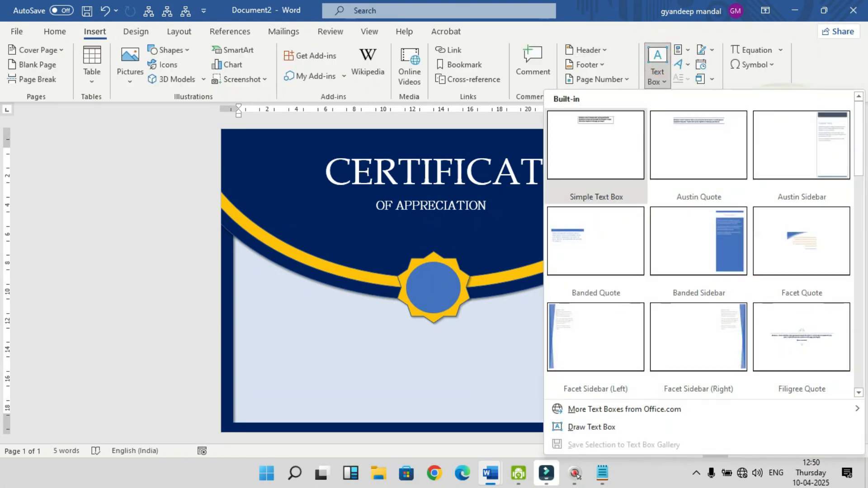
pyautogui.click(596, 145)
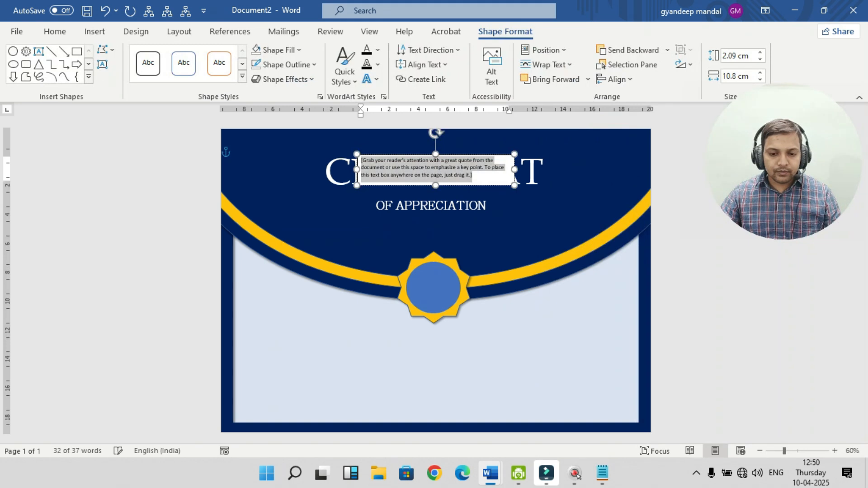
pyautogui.click(434, 278)
pyautogui.click(508, 181)
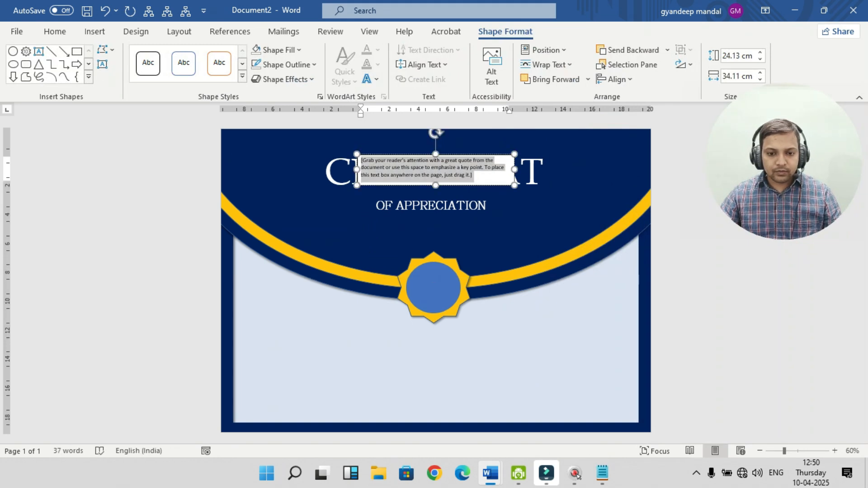
pyautogui.hotkey('ctrl', 'v')
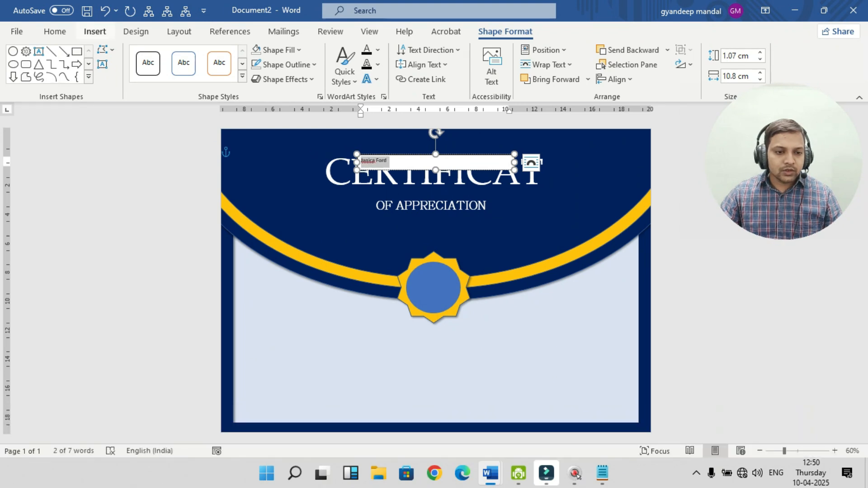
# Enlarge the recipient's name to 72 pt and widen its text box to about 12.9 cm so it fits on one line.
pyautogui.click(55, 31)
pyautogui.click(217, 55)
pyautogui.click(217, 56)
pyautogui.click(217, 56)
pyautogui.click(217, 55)
pyautogui.click(217, 55)
pyautogui.click(217, 55)
pyautogui.click(217, 55)
pyautogui.click(217, 55)
pyautogui.click(217, 56)
pyautogui.click(217, 55)
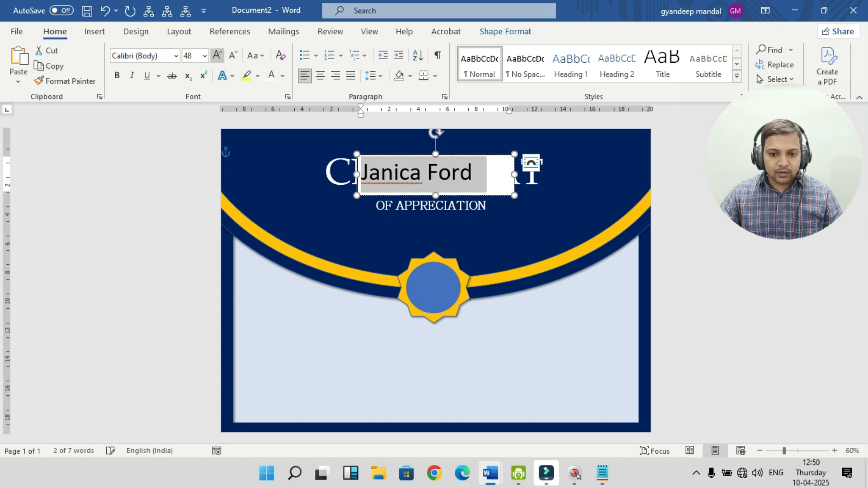
pyautogui.click(217, 55)
pyautogui.moveTo(514, 207); pyautogui.dragTo(544, 182)
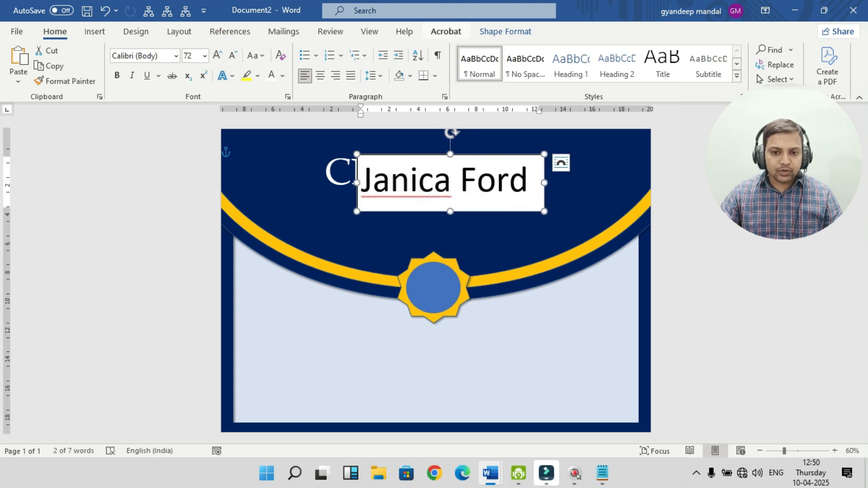
# Centre the recipient's name in its text box and remove the box's fill.
pyautogui.click(320, 75)
pyautogui.click(505, 31)
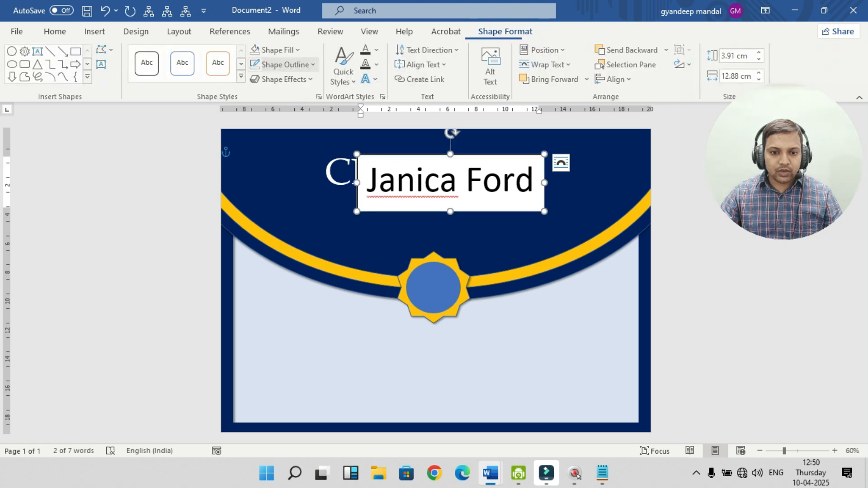
pyautogui.click(289, 50)
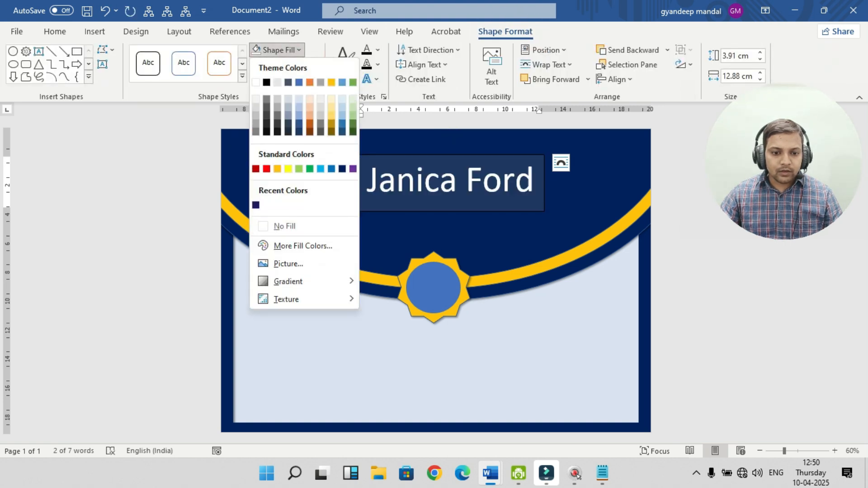
pyautogui.click(284, 226)
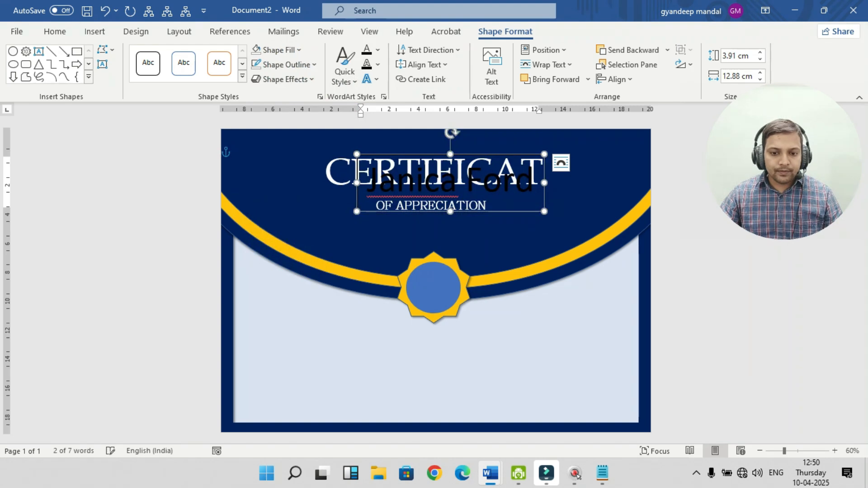
# Colour the recipient's name white and move its text box down, just above the star seal.
pyautogui.click(55, 32)
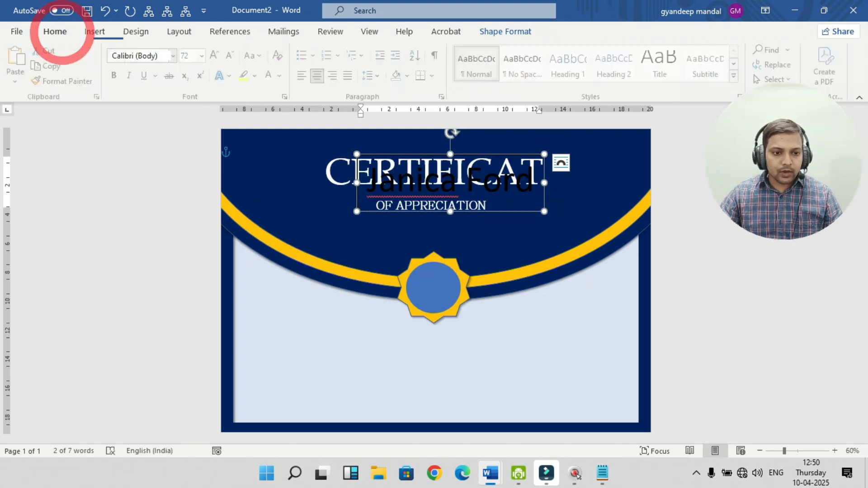
pyautogui.click(271, 75)
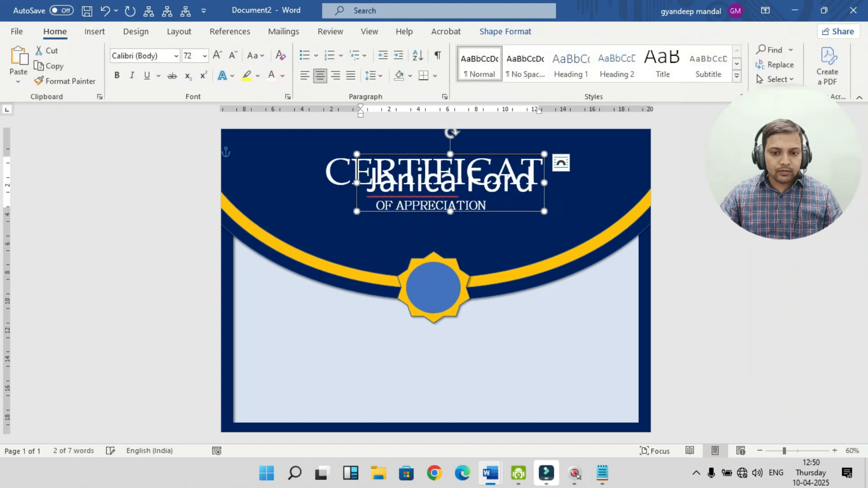
pyautogui.moveTo(356, 169); pyautogui.dragTo(377, 206)
# Change the recipient's name to the Brush Script MT font and underline it.
pyautogui.tripleClick(390, 232)
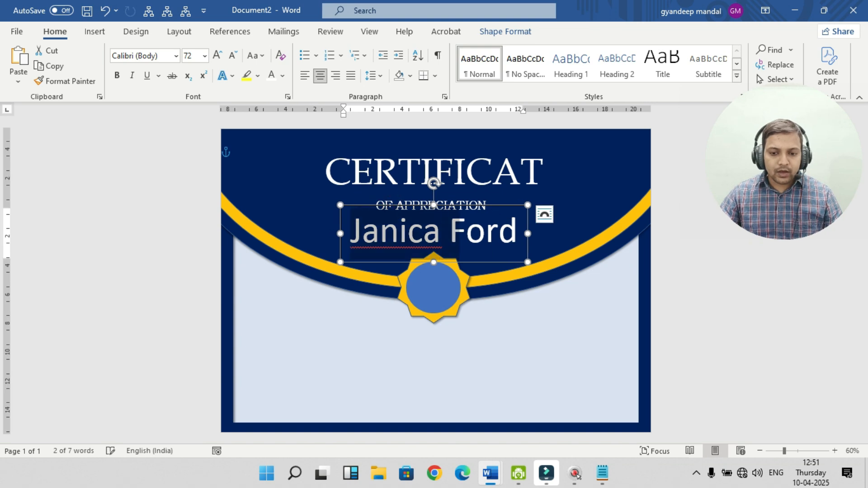
pyautogui.click(176, 56)
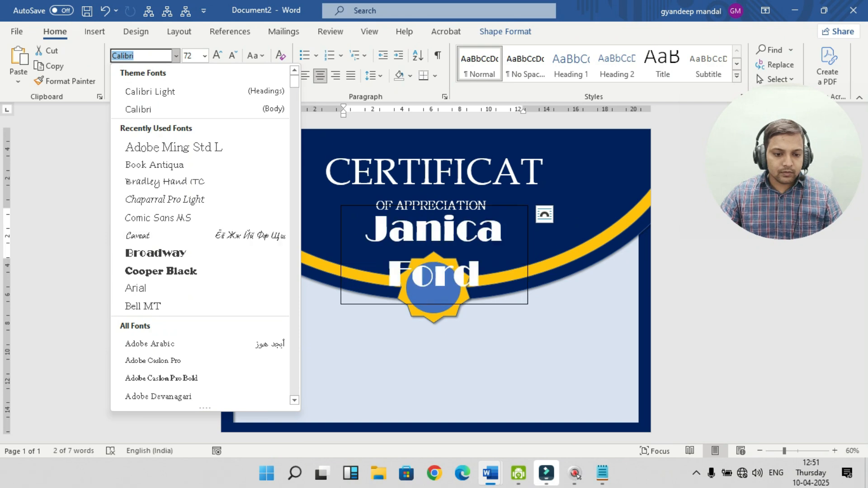
pyautogui.scroll(-4, 198, 346)
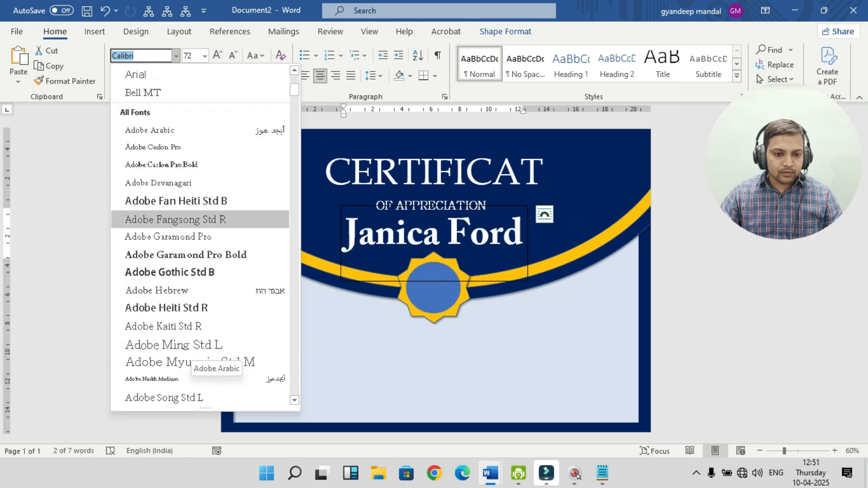
pyautogui.scroll(-6, 199, 317)
pyautogui.scroll(-7, 199, 290)
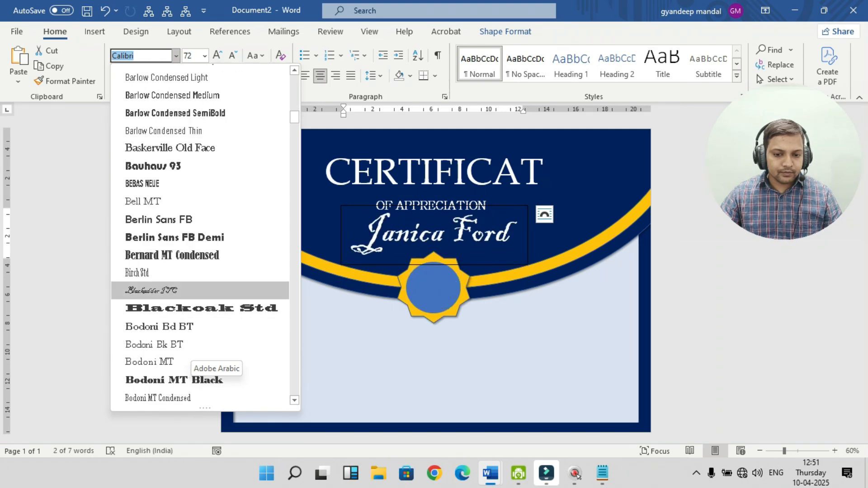
pyautogui.scroll(-3, 199, 344)
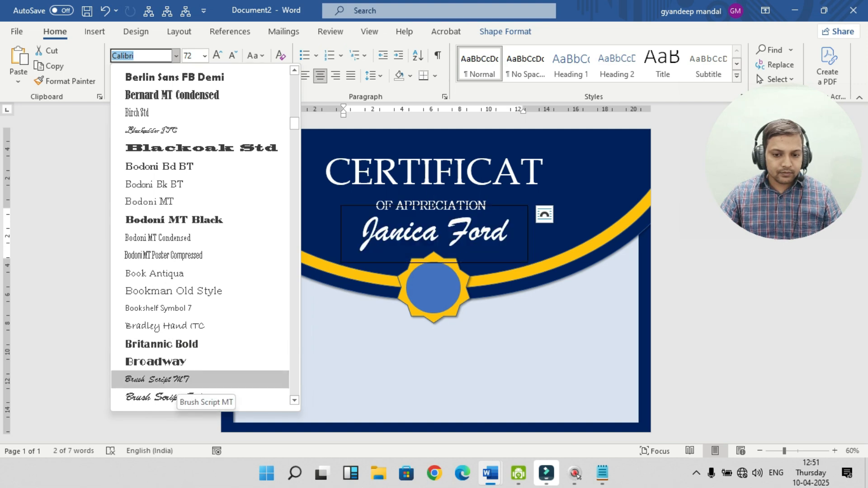
pyautogui.click(177, 382)
pyautogui.click(434, 278)
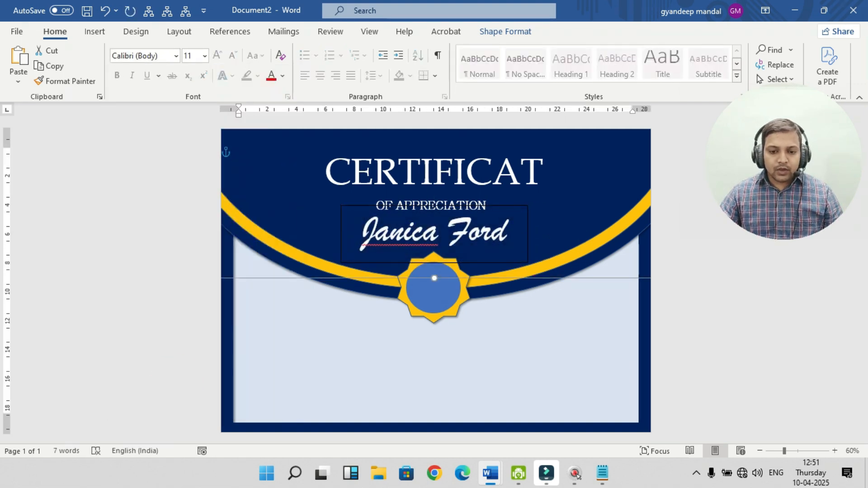
pyautogui.tripleClick(434, 233)
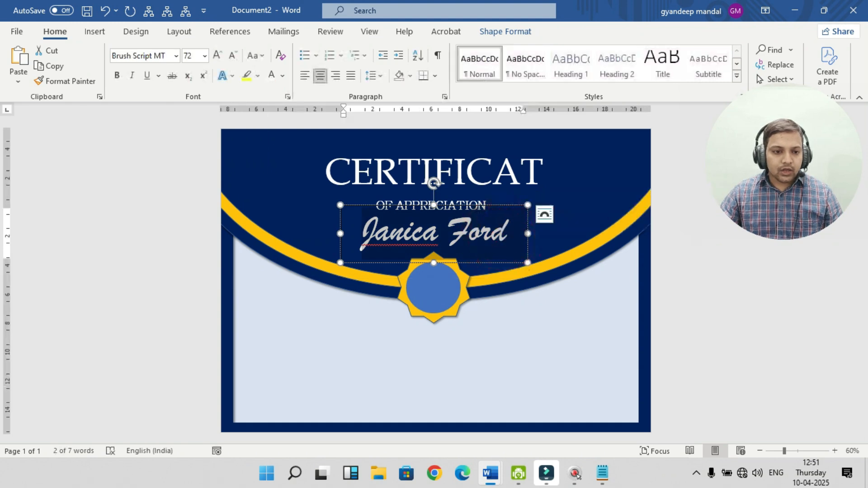
pyautogui.click(148, 76)
# Add the recipient's flagged first name to the spelling dictionary.
pyautogui.rightClick(404, 231)
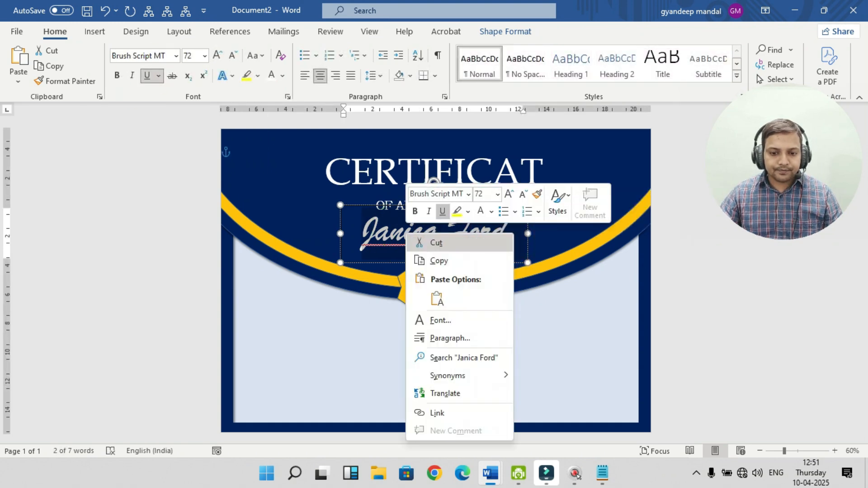
pyautogui.click(429, 261)
pyautogui.rightClick(449, 236)
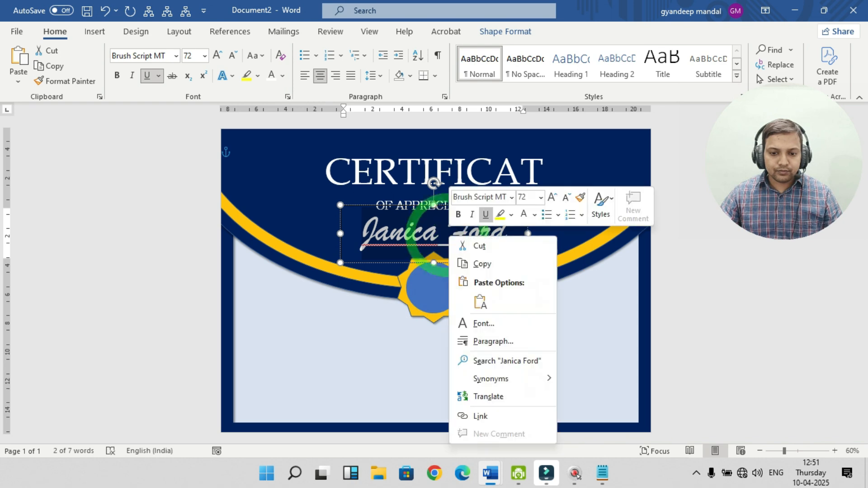
pyautogui.click(309, 225)
pyautogui.click(378, 236)
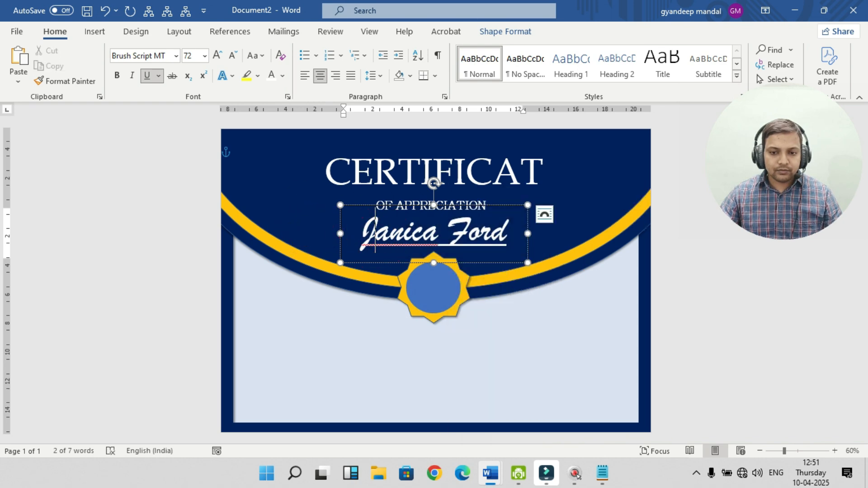
pyautogui.rightClick(389, 233)
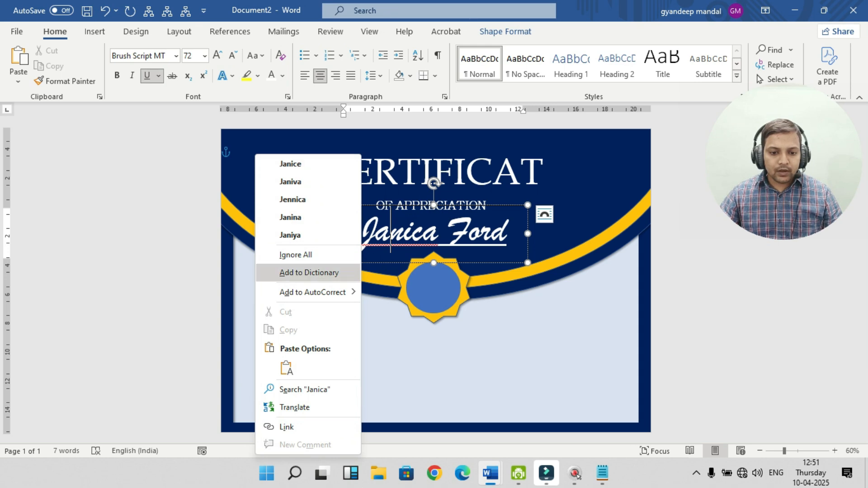
pyautogui.click(308, 272)
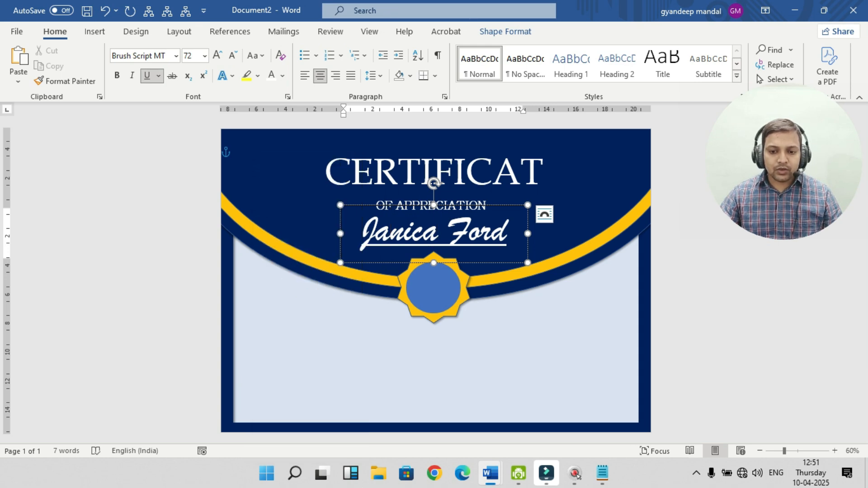
# Set the recipient name text box to no fill and no outline, then deselect it.
pyautogui.press('Escape')
pyautogui.click(497, 28)
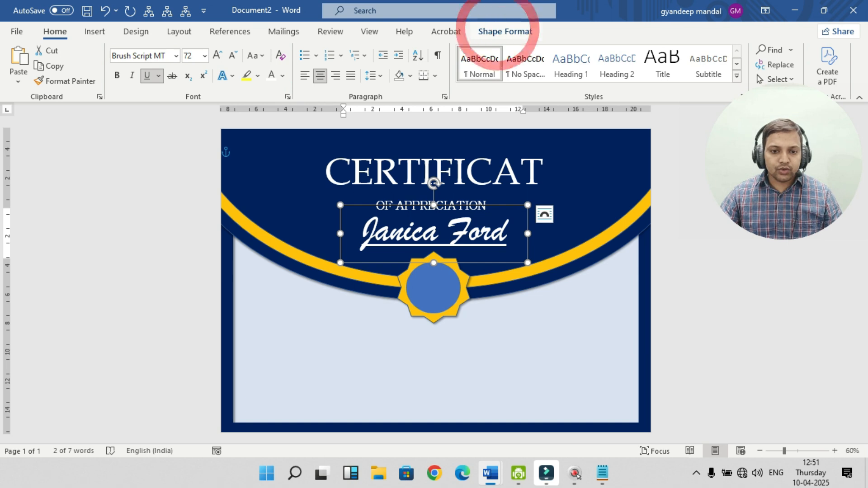
pyautogui.click(297, 50)
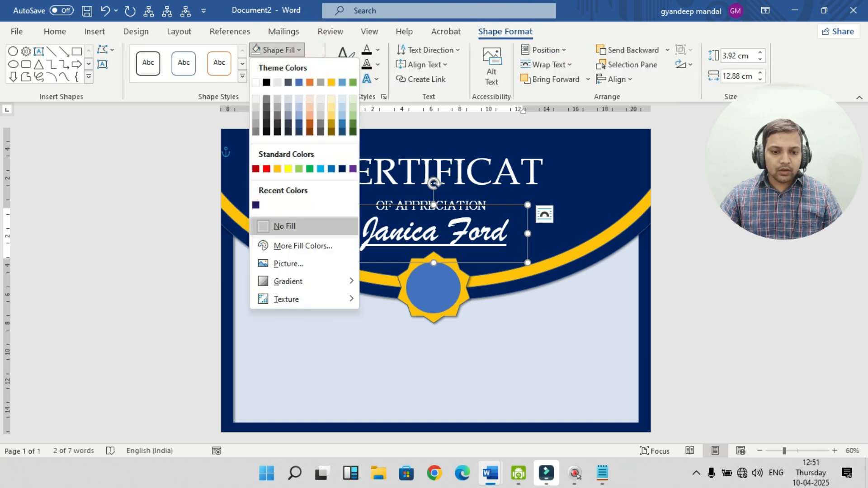
pyautogui.click(284, 226)
pyautogui.click(297, 62)
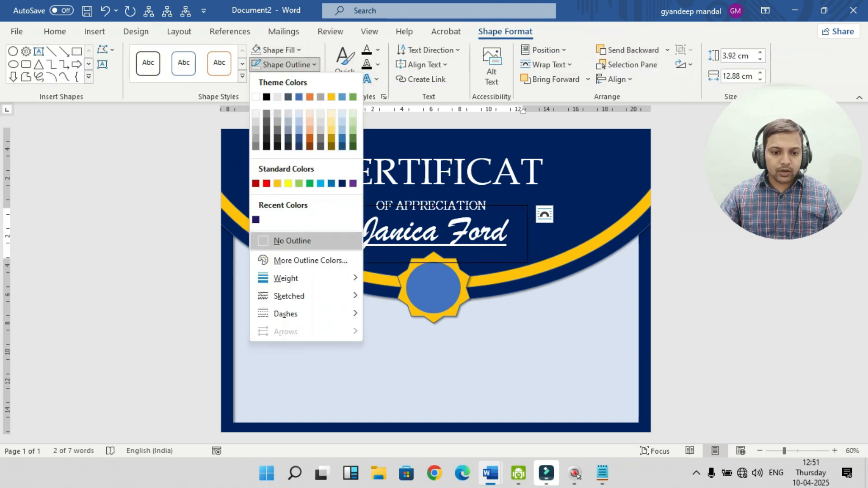
pyautogui.click(287, 238)
pyautogui.press('Escape')
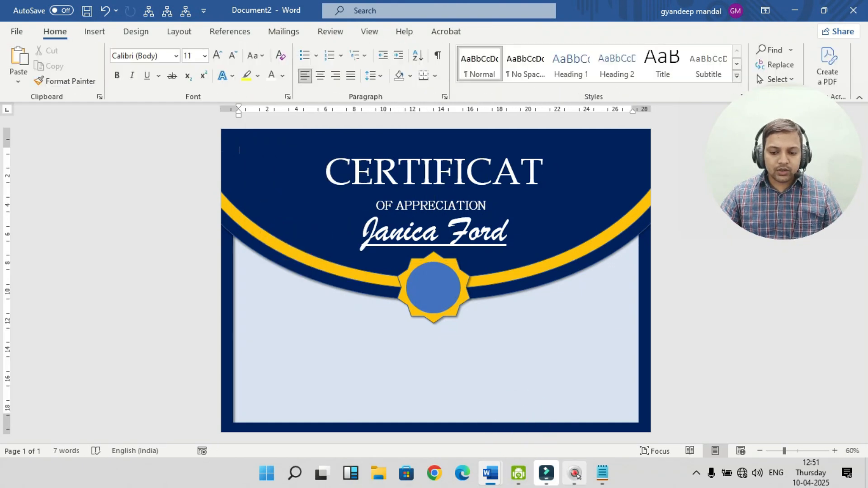
# Switch to Notepad, copy the "in recognition of outstanding dedication" text through "is given" and return to the certificate in Word.
pyautogui.hotkey('alt', 'Tab')
pyautogui.moveTo(77, 120); pyautogui.dragTo(123, 131)
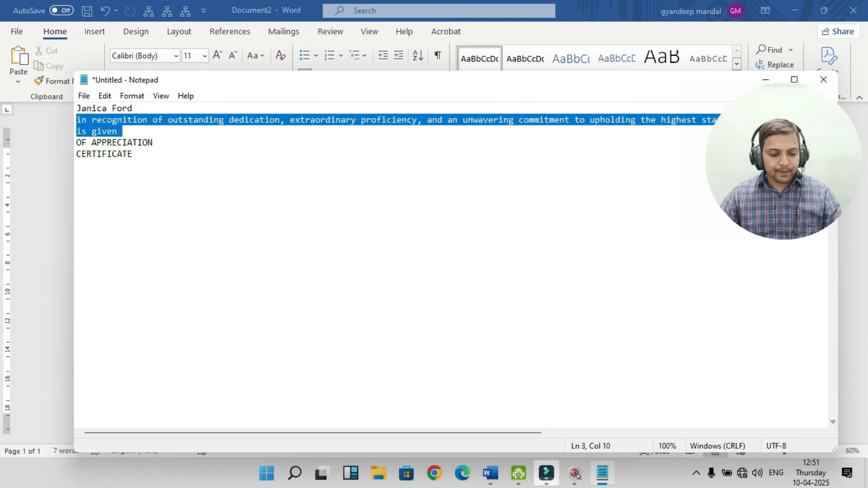
pyautogui.hotkey('ctrl', 'c')
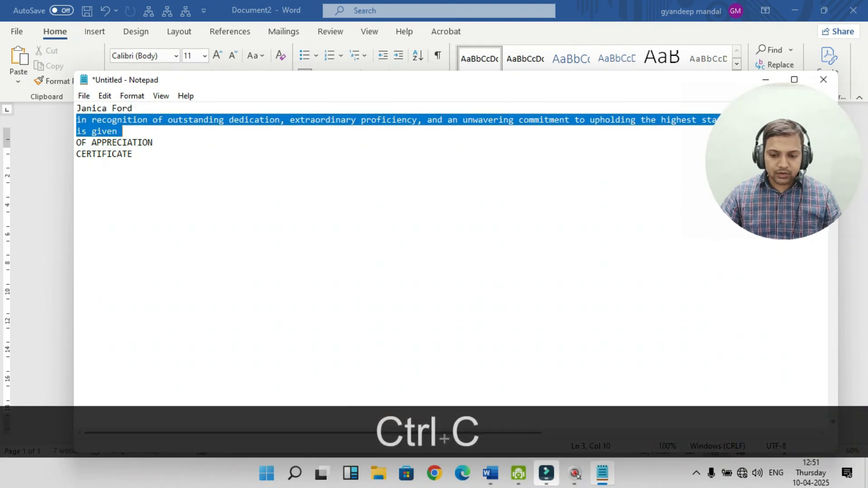
pyautogui.click(488, 473)
pyautogui.click(570, 407)
pyautogui.click(350, 332)
pyautogui.click(394, 351)
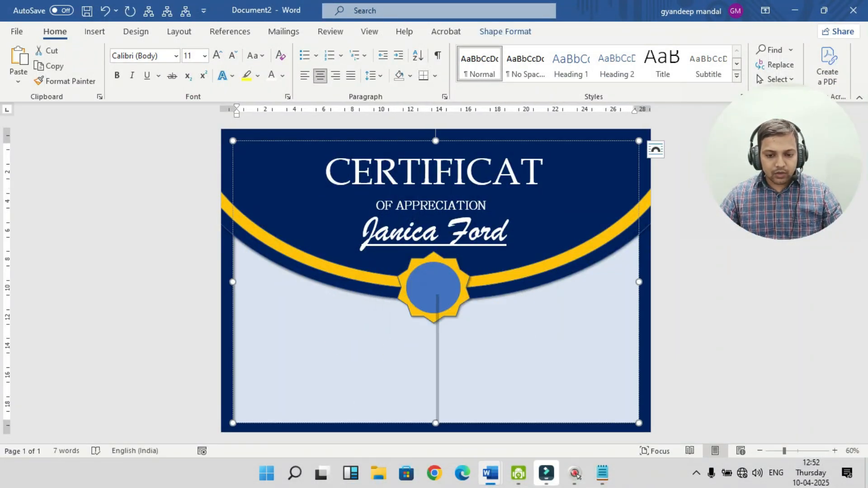
pyautogui.hotkey('ctrl', 'v')
pyautogui.hotkey('ctrl', 'z')
pyautogui.click(95, 31)
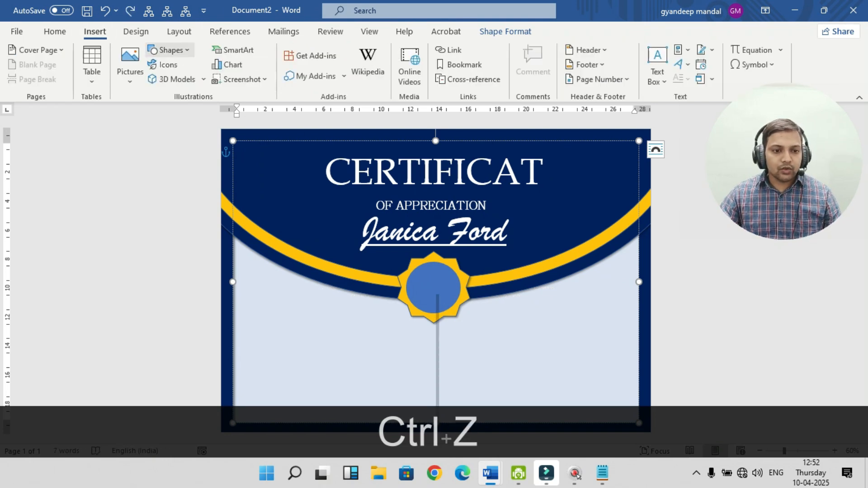
pyautogui.click(657, 66)
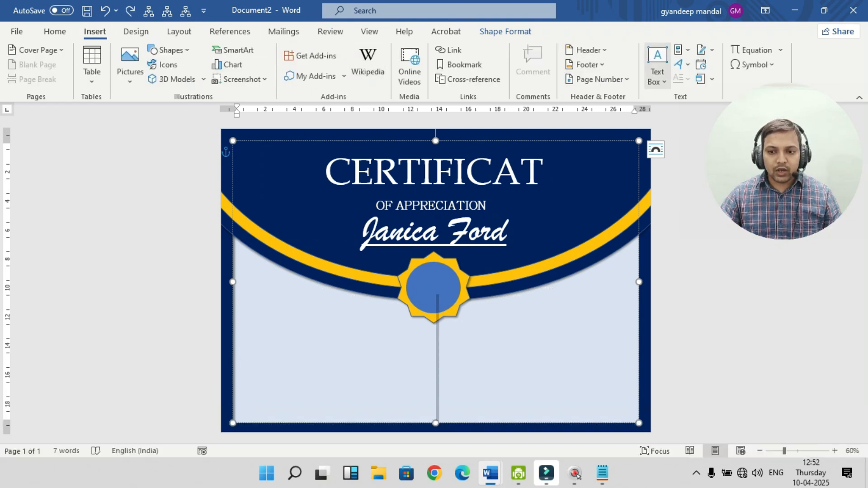
pyautogui.click(601, 80)
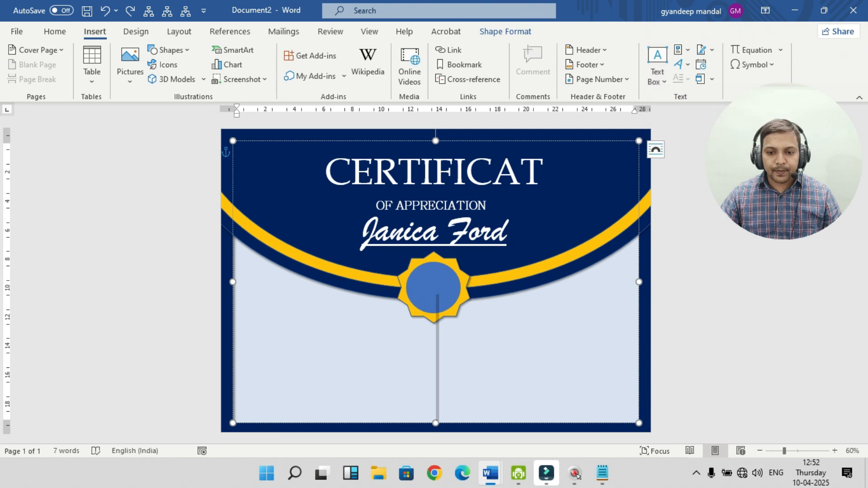
pyautogui.click(657, 74)
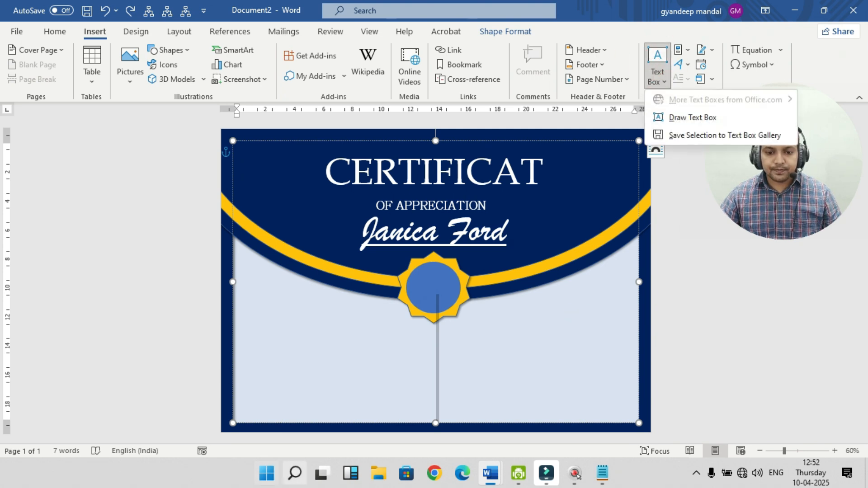
pyautogui.press('super')
pyautogui.click(129, 332)
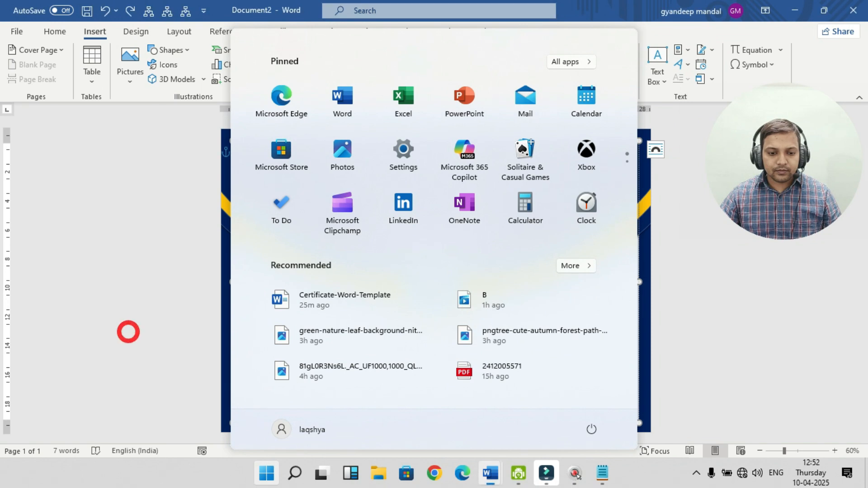
# Insert a simple text box just below the star seal and replace its placeholder with the copied recognition text.
pyautogui.click(339, 226)
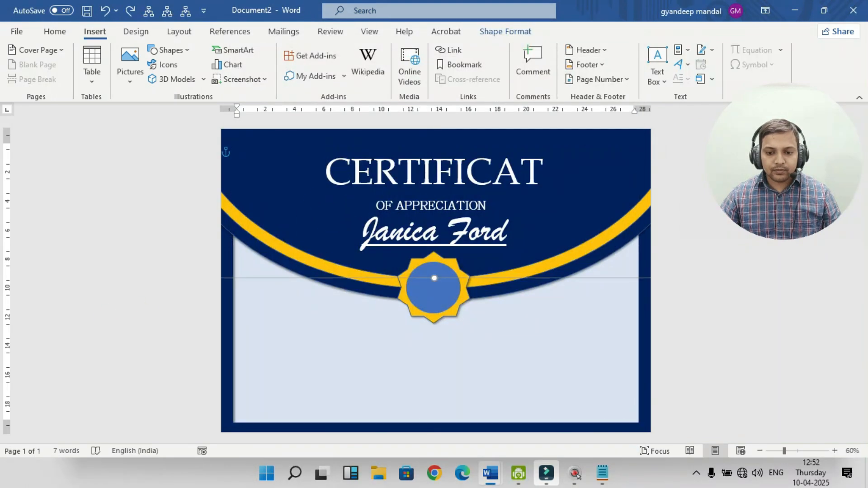
pyautogui.click(657, 68)
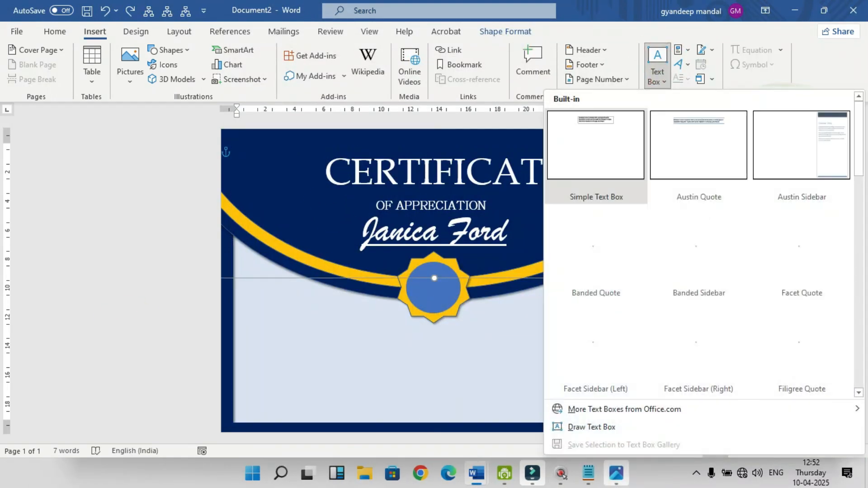
pyautogui.click(595, 156)
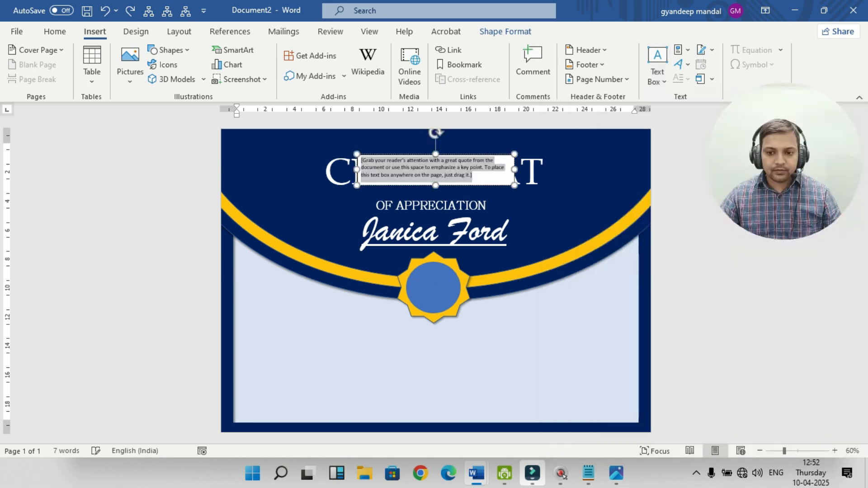
pyautogui.moveTo(466, 186); pyautogui.dragTo(447, 361)
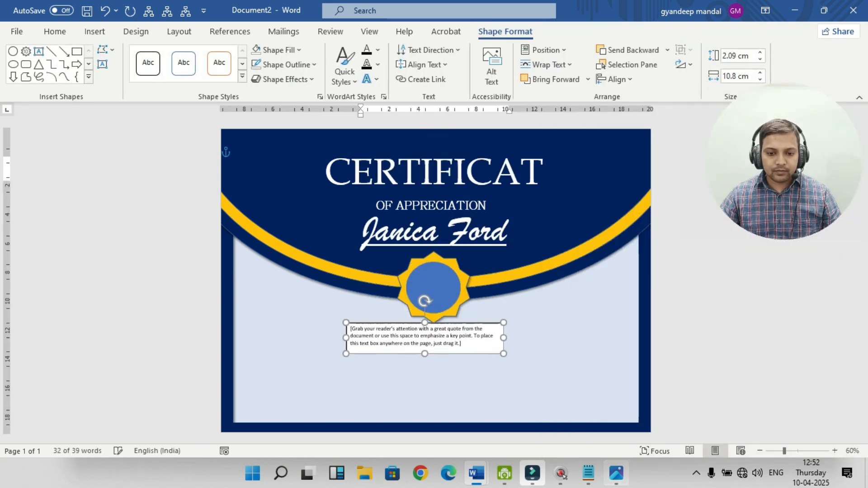
pyautogui.click(374, 337)
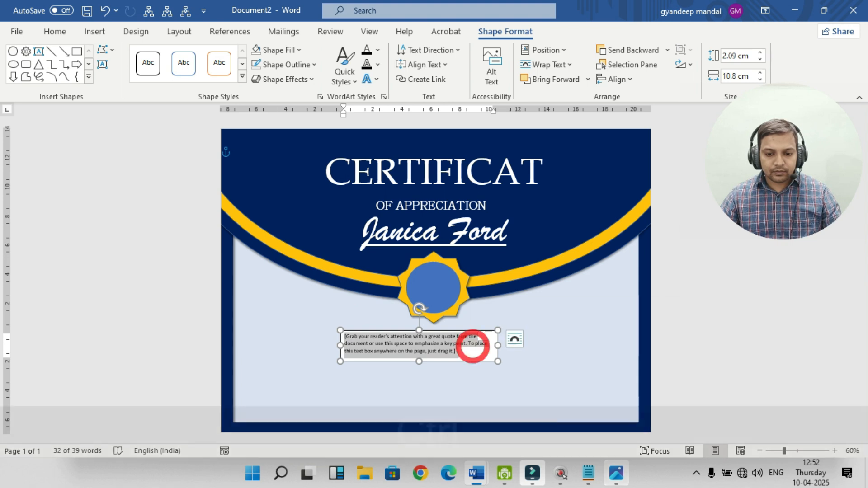
pyautogui.hotkey('ctrl', 'v')
# Widen the recognition text box to about 18.7 cm and centre it on the page directly beneath the seal.
pyautogui.moveTo(340, 356); pyautogui.dragTo(270, 354)
pyautogui.moveTo(497, 351); pyautogui.dragTo(542, 351)
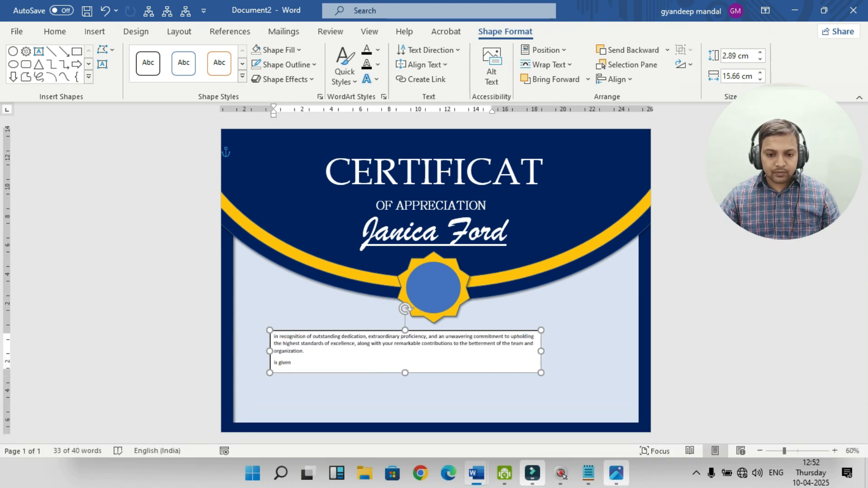
pyautogui.moveTo(479, 331); pyautogui.dragTo(509, 322)
pyautogui.moveTo(457, 321); pyautogui.dragTo(457, 321)
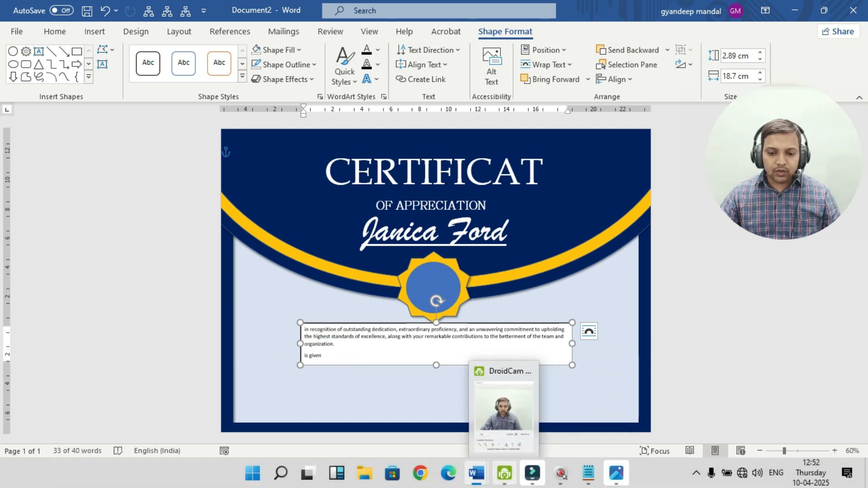
# Check the wording order in the Certificate-Word-Template document, then return to Document2 and cut the "is given" line from the recognition text box.
pyautogui.moveTo(476, 473)
pyautogui.click(413, 422)
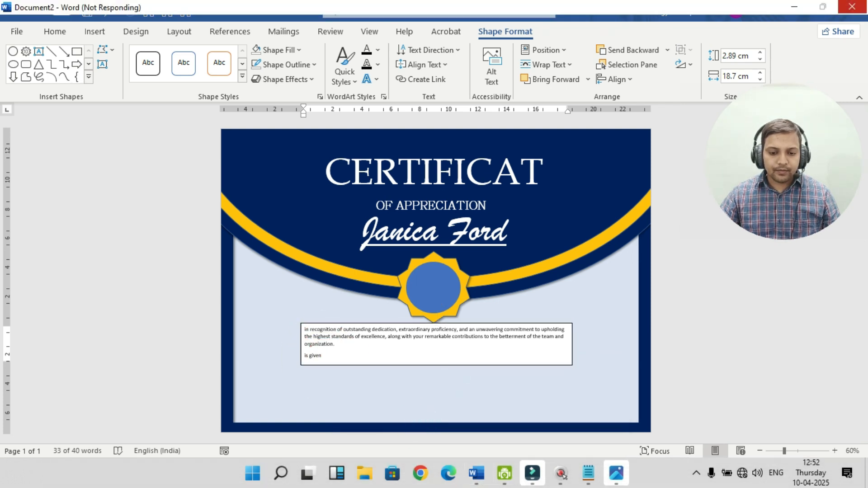
pyautogui.click(406, 418)
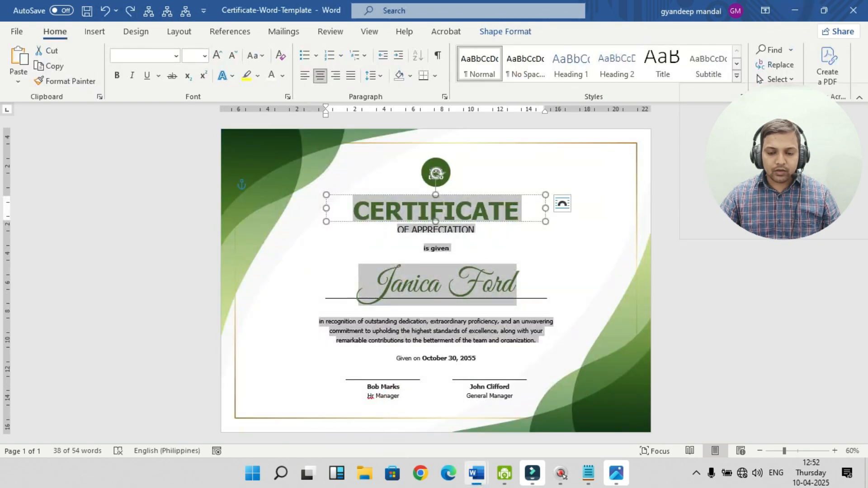
pyautogui.hotkey('alt', 'Tab')
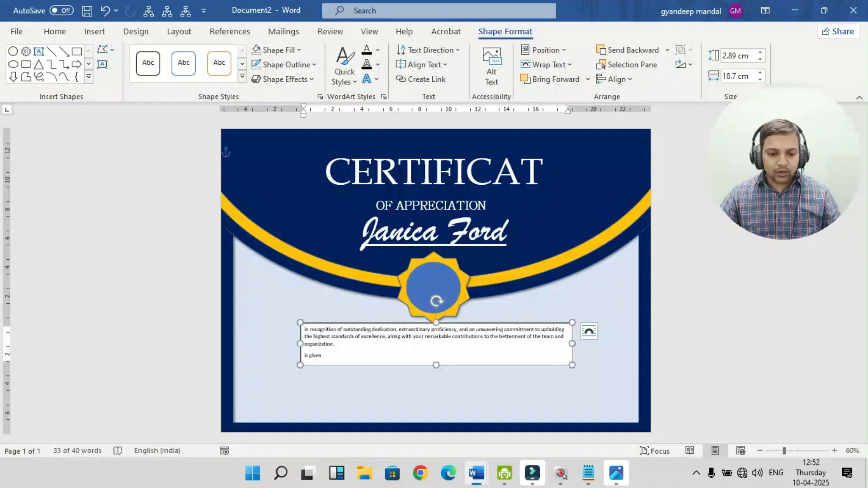
pyautogui.moveTo(312, 356); pyautogui.dragTo(298, 355)
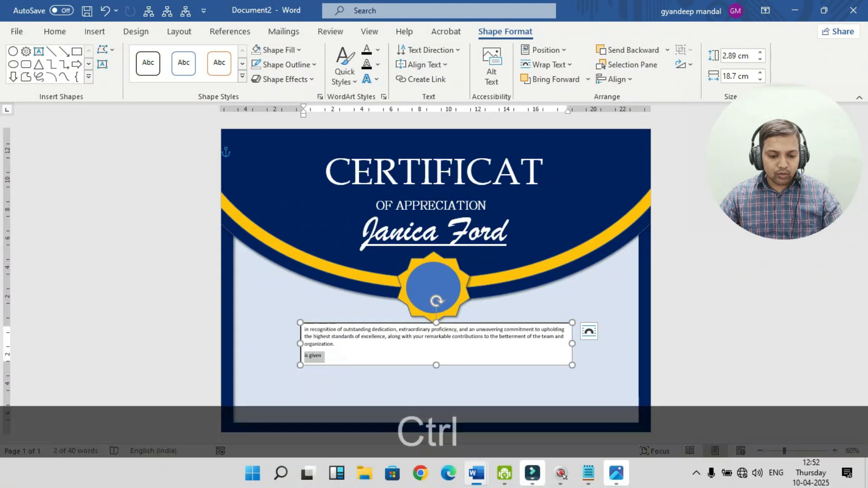
pyautogui.hotkey('ctrl', 'x')
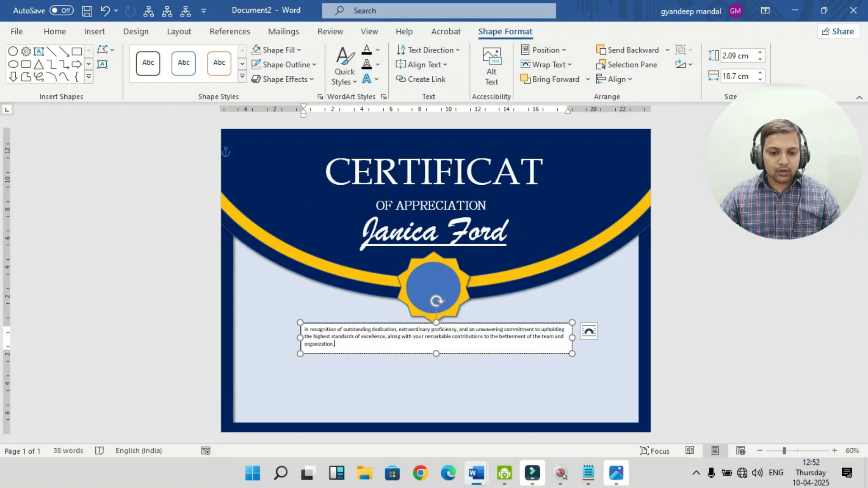
# Insert another simple text box and replace its placeholder with the cut "is given" text.
pyautogui.doubleClick(309, 300)
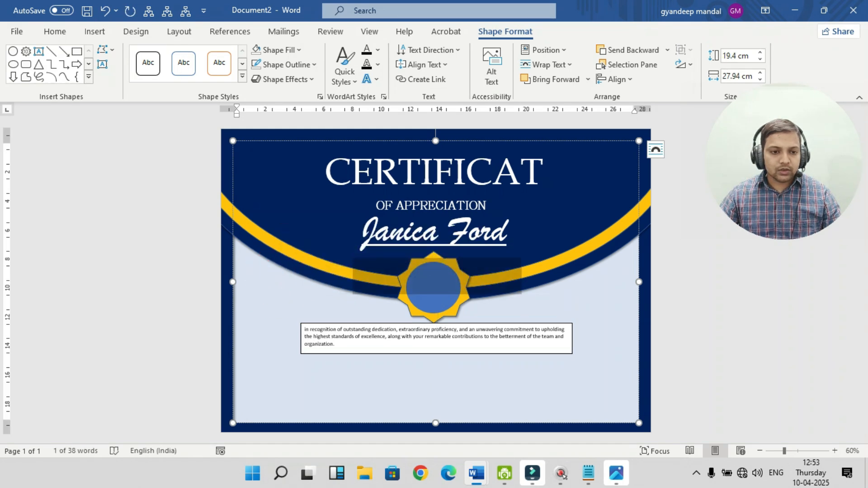
pyautogui.click(95, 31)
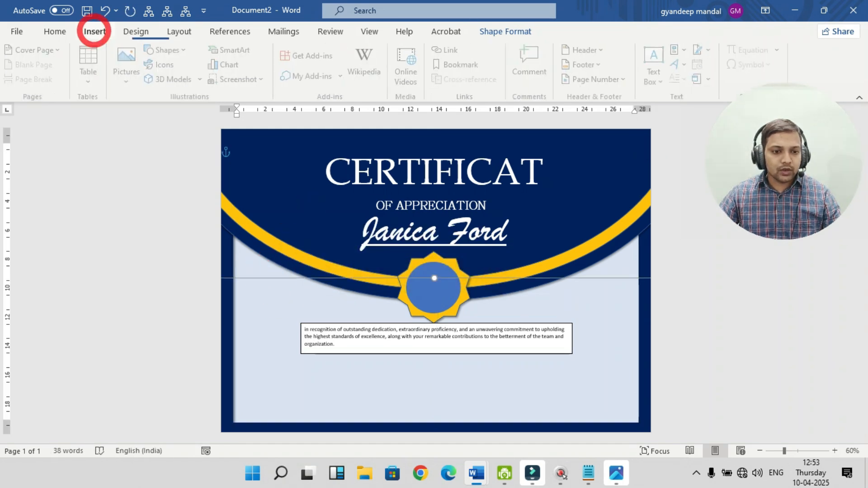
pyautogui.click(657, 68)
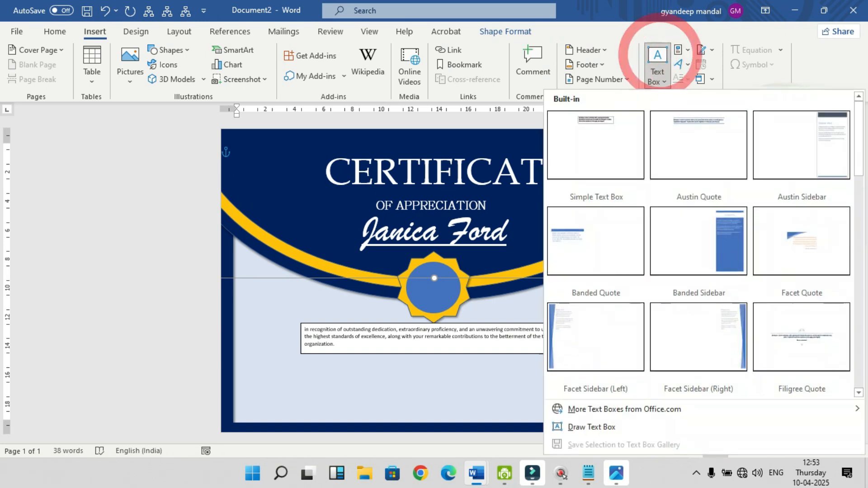
pyautogui.click(601, 121)
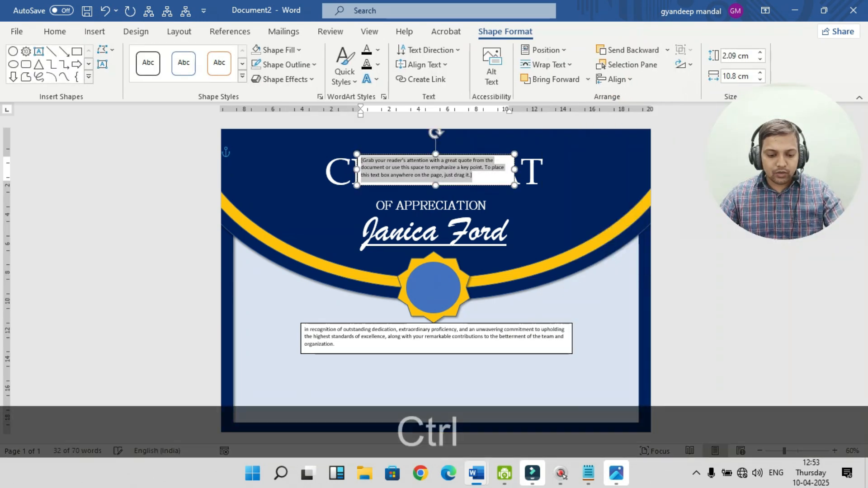
pyautogui.hotkey('ctrl', 'v')
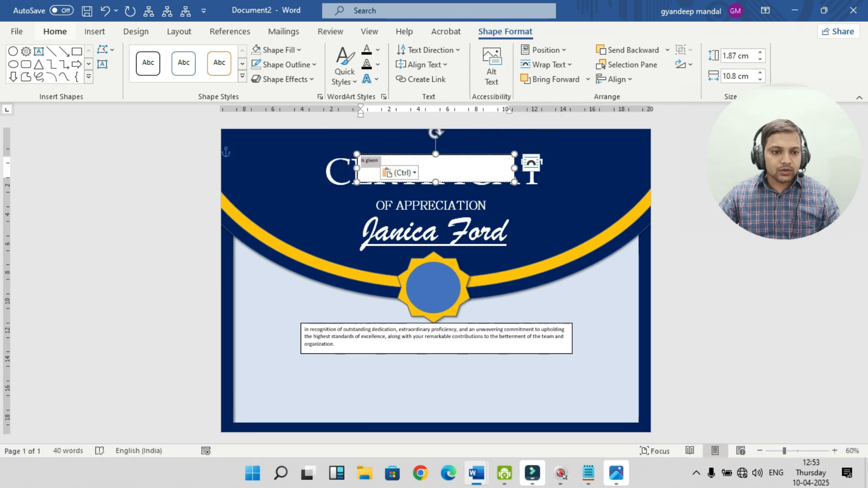
# Format the "is given" text at 22 pt, centred and in white.
pyautogui.click(54, 31)
pyautogui.click(219, 54)
pyautogui.click(219, 54)
pyautogui.click(219, 53)
pyautogui.click(218, 53)
pyautogui.click(218, 54)
pyautogui.click(219, 53)
pyautogui.click(219, 54)
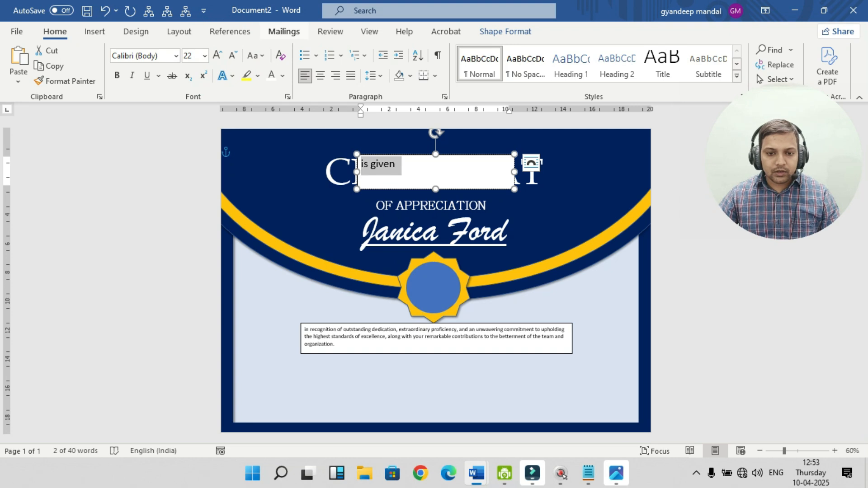
pyautogui.click(320, 75)
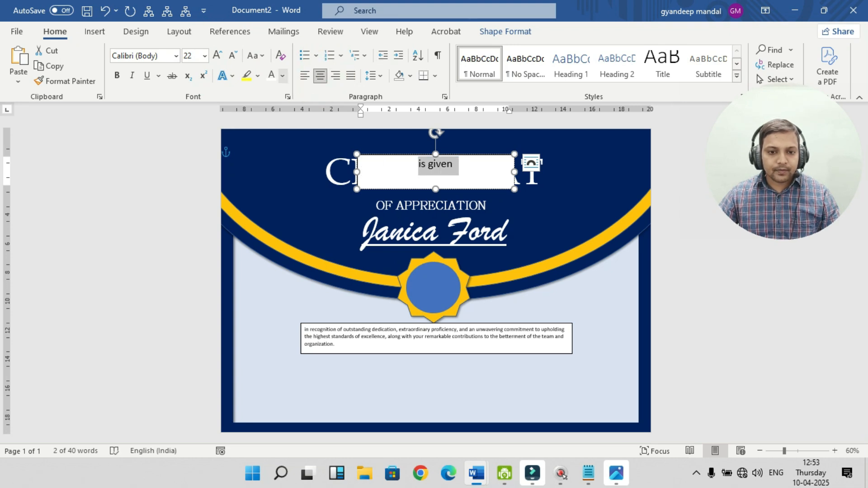
pyautogui.click(271, 75)
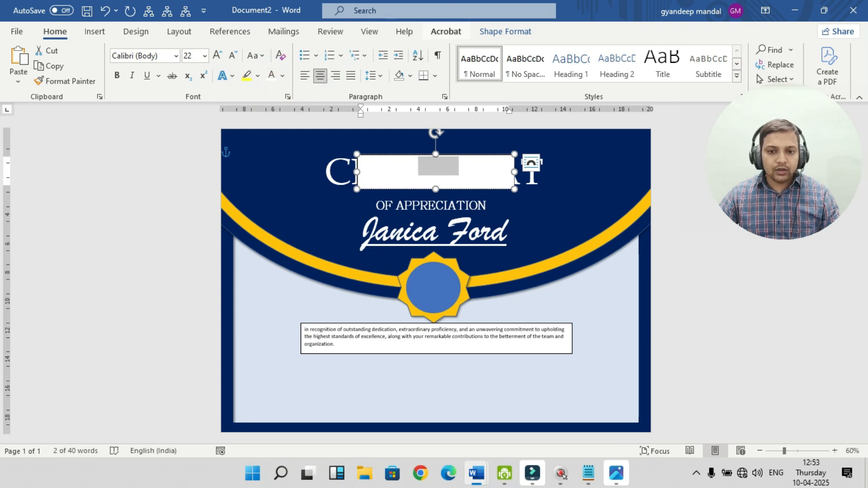
# Set the "is given" text box to no fill and no outline, and move it between "OF APPRECIATION" and the recipient's name.
pyautogui.click(504, 31)
pyautogui.click(279, 50)
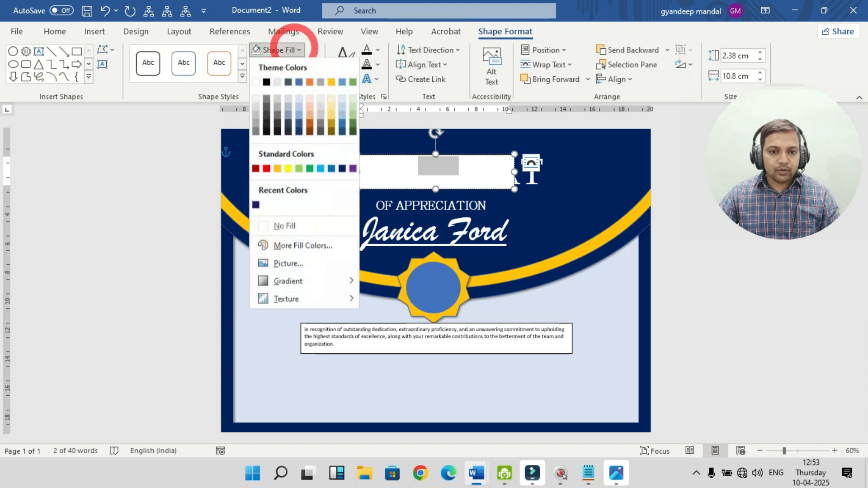
pyautogui.click(284, 226)
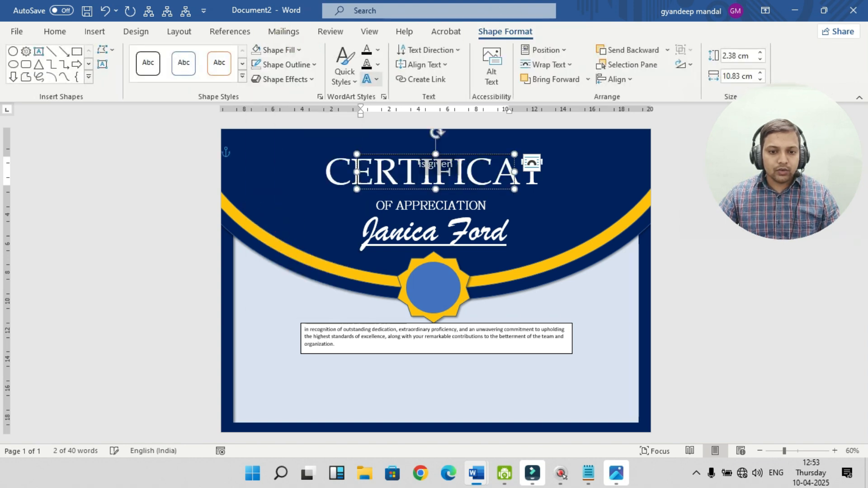
pyautogui.click(313, 65)
pyautogui.click(292, 240)
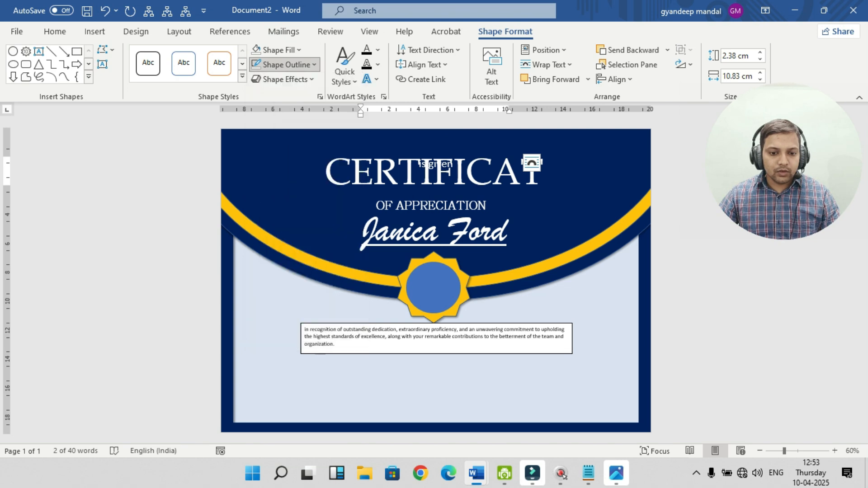
pyautogui.moveTo(436, 165); pyautogui.dragTo(430, 217)
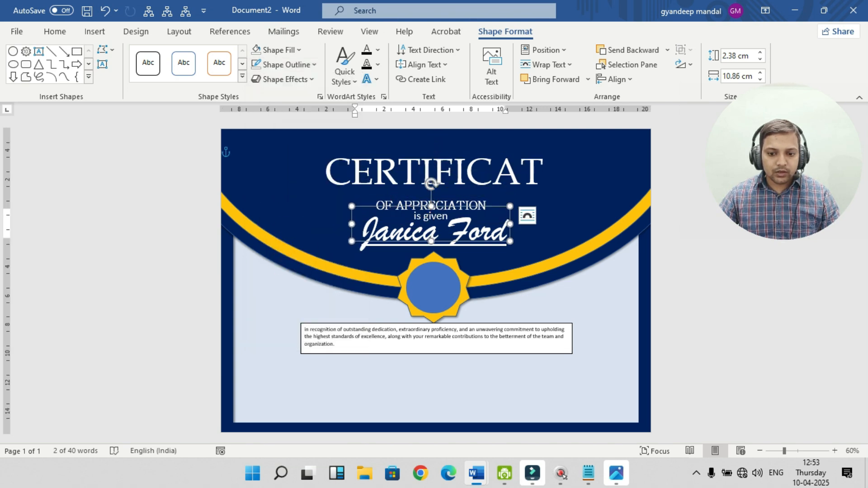
# Move the recipient name text box slightly down towards the seal to make room for "is given".
pyautogui.click(554, 251)
pyautogui.click(499, 234)
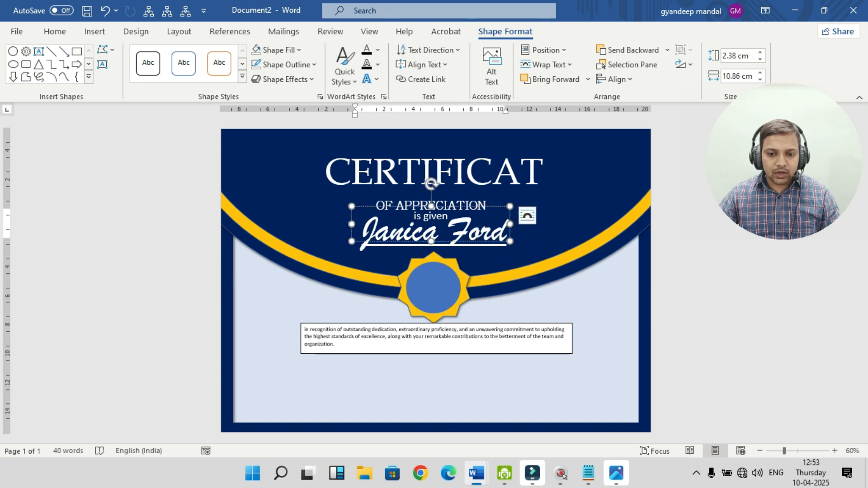
pyautogui.click(535, 240)
pyautogui.click(481, 235)
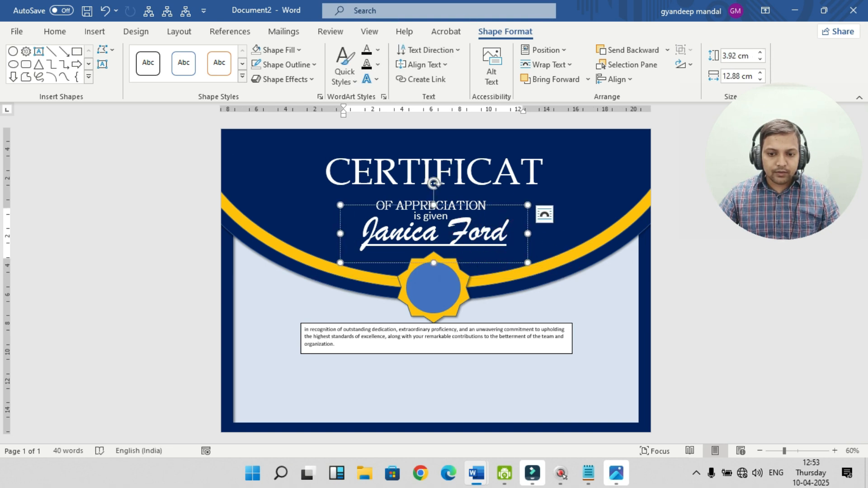
pyautogui.moveTo(481, 235); pyautogui.dragTo(480, 244)
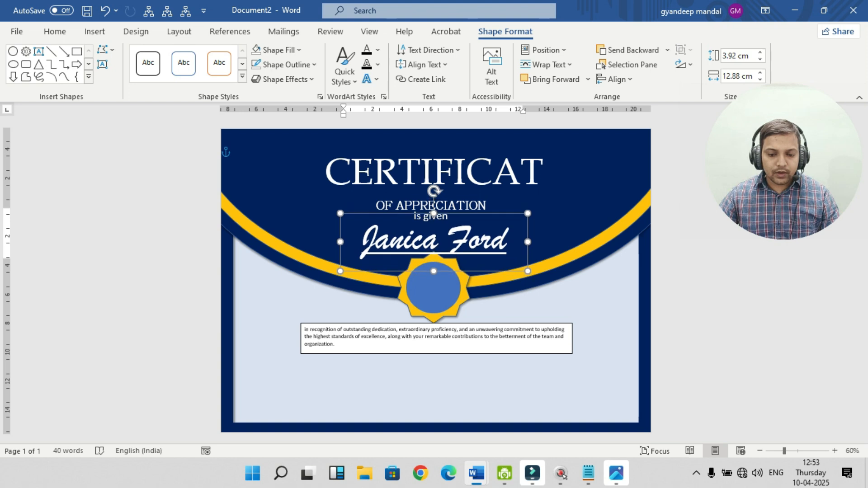
# Nudge the "OF APPRECIATION" text box slightly up towards the certificate title.
pyautogui.click(508, 211)
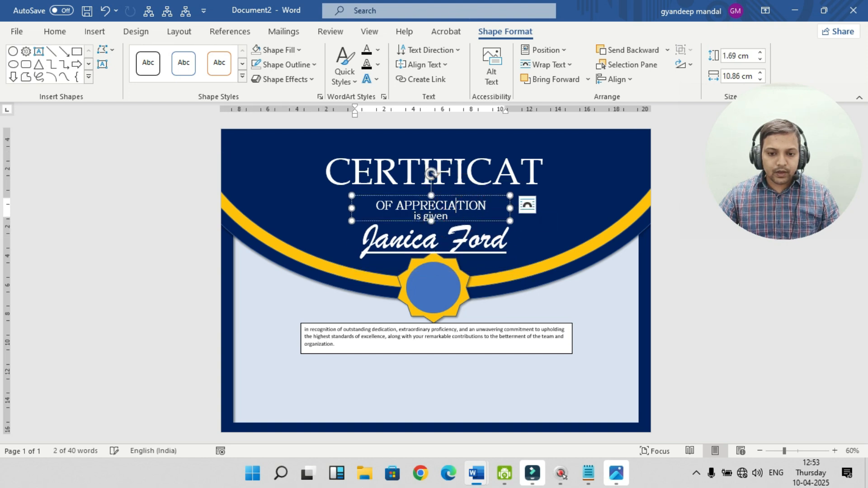
pyautogui.click(445, 196)
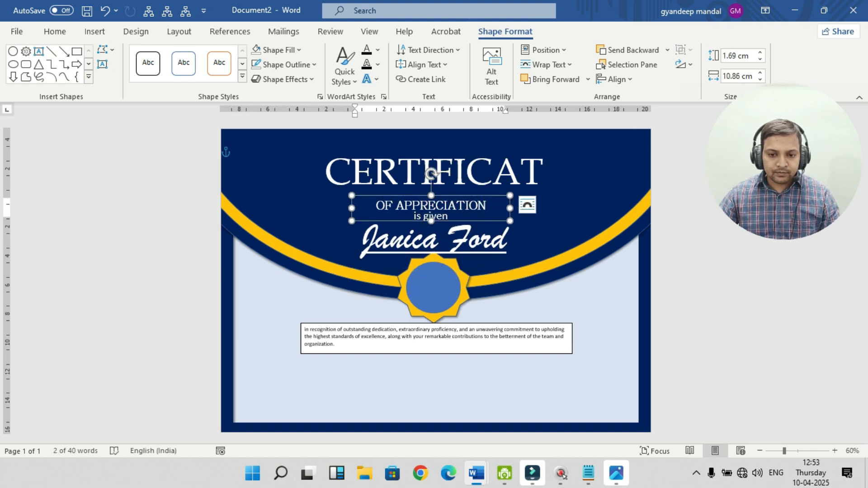
pyautogui.press('Up')
pyautogui.press('Up')
pyautogui.press('Up')
pyautogui.press('Up')
pyautogui.press('Up')
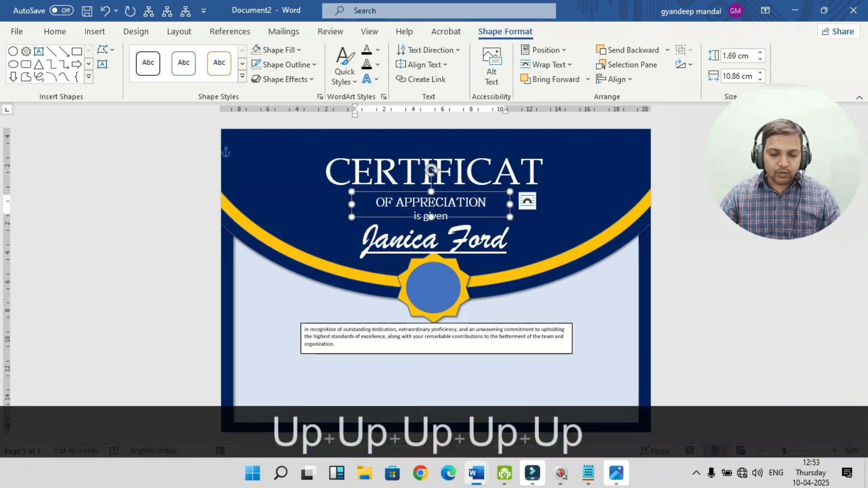
# Reduce the height of the "is given" text box to about 1.23 cm.
pyautogui.click(513, 230)
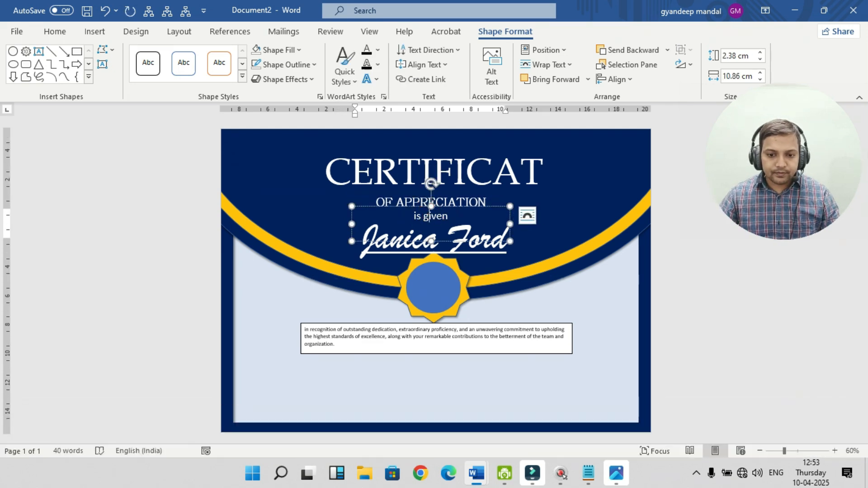
pyautogui.moveTo(431, 241); pyautogui.dragTo(430, 224)
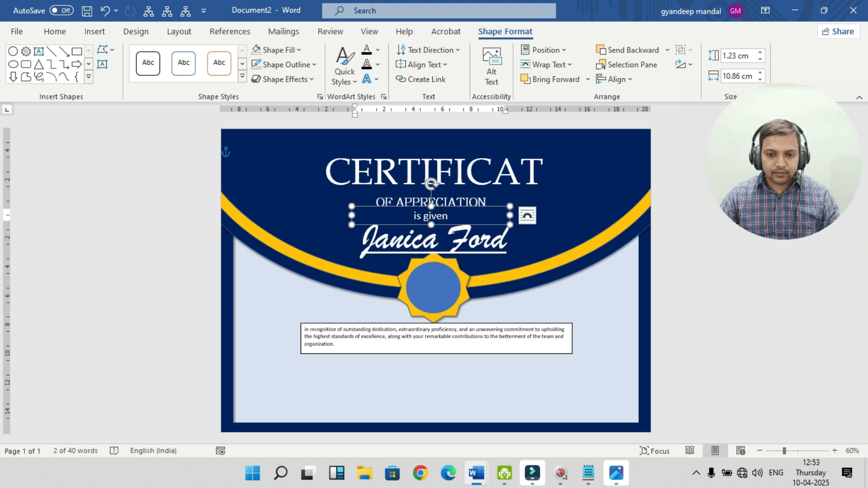
pyautogui.click(614, 306)
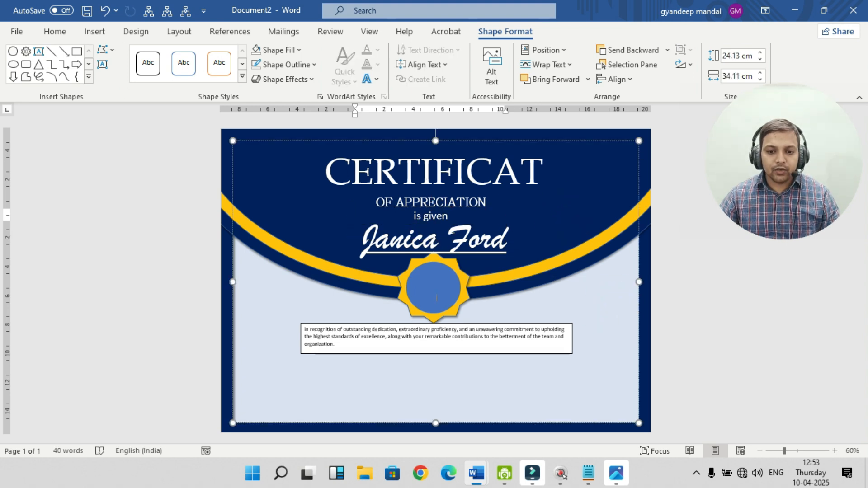
# Set the recognition paragraph below the seal to 16 pt.
pyautogui.moveTo(304, 329); pyautogui.dragTo(393, 345)
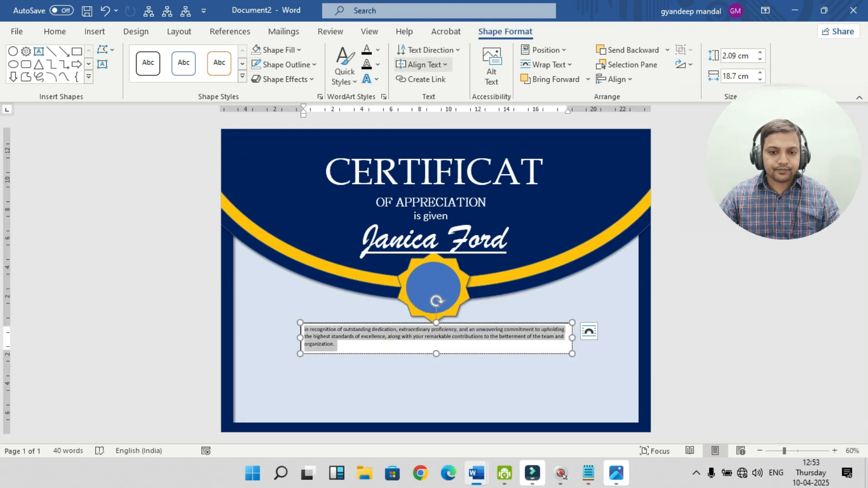
pyautogui.click(54, 31)
pyautogui.click(217, 55)
pyautogui.click(217, 56)
pyautogui.click(217, 55)
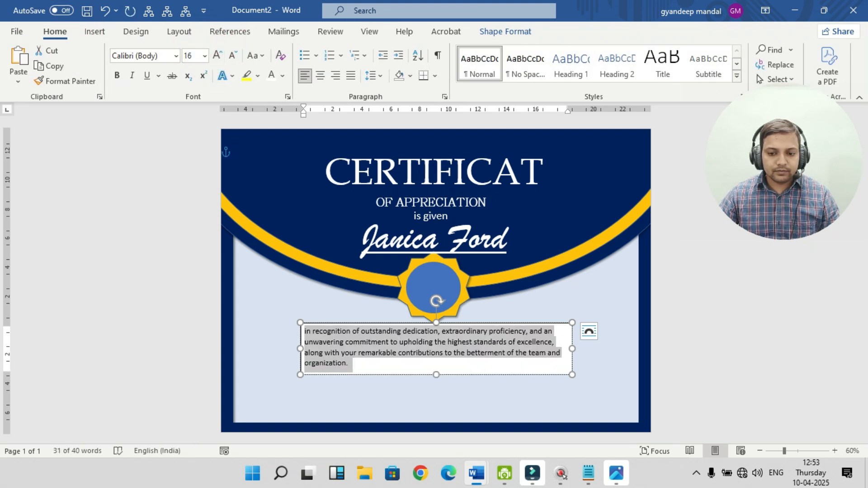
# Widen the recognition text box to about 21 cm, justify its text and shift it towards the page centre.
pyautogui.moveTo(572, 348); pyautogui.dragTo(606, 343)
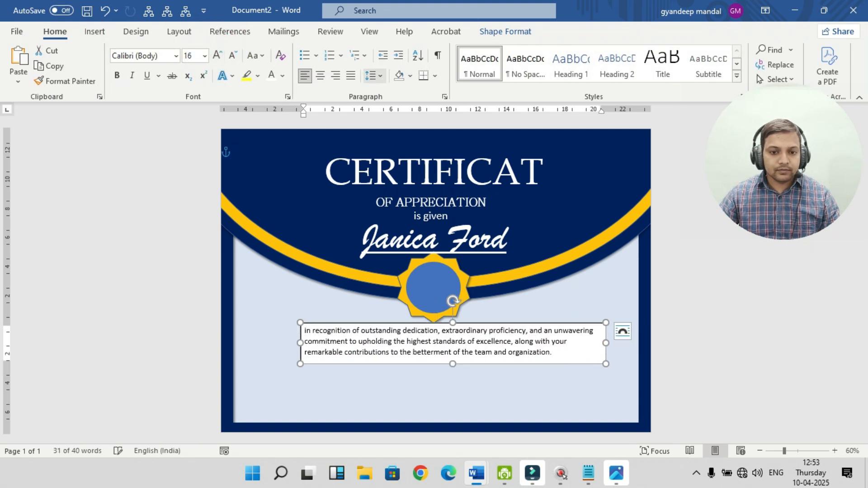
pyautogui.click(345, 75)
pyautogui.moveTo(346, 325)
pyautogui.mouseDown()
pyautogui.moveTo(340, 316)
pyautogui.moveTo(334, 324)
pyautogui.mouseUp()
# Set the recognition text box to no fill and no outline.
pyautogui.click(500, 32)
pyautogui.click(277, 50)
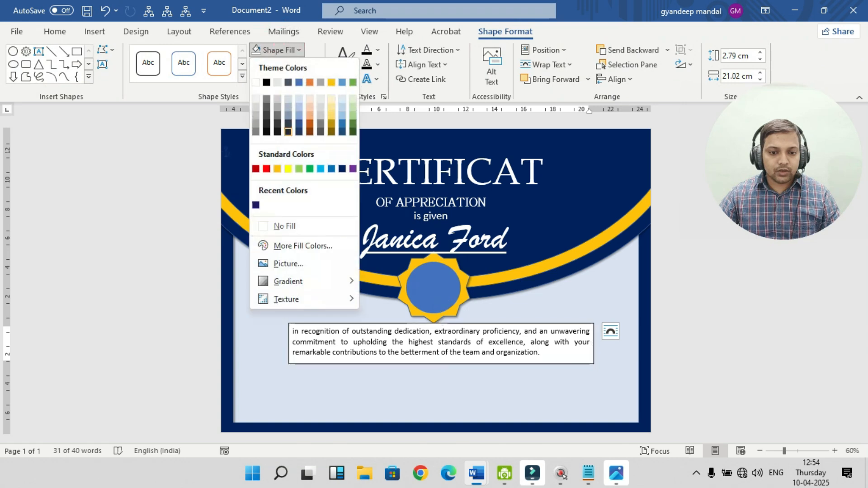
pyautogui.click(277, 227)
pyautogui.click(286, 65)
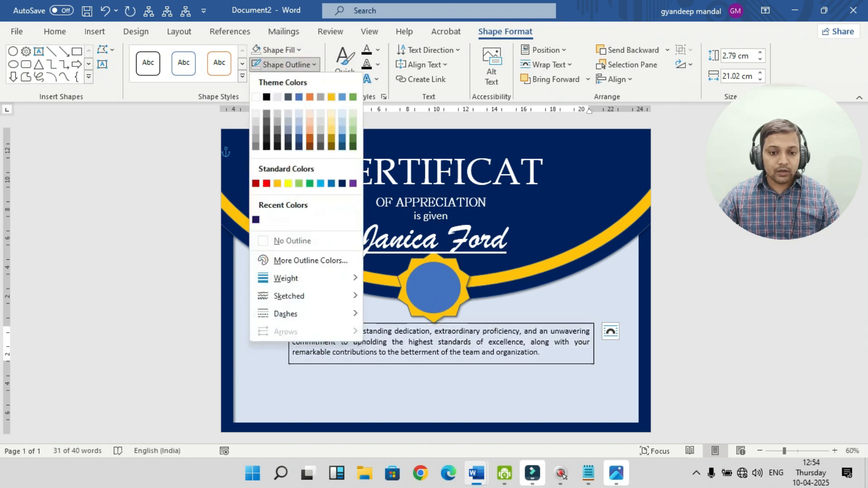
pyautogui.click(278, 240)
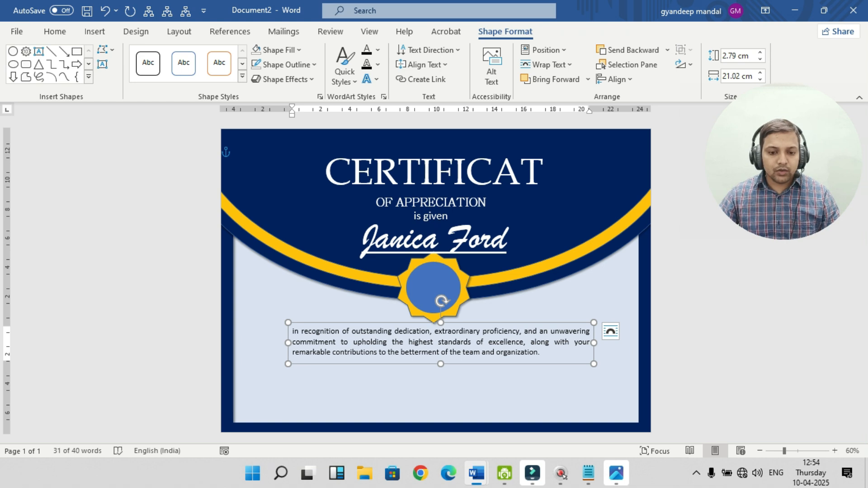
# Centre the recognition text and shift its box slightly so it lines up beneath the seal.
pyautogui.click(55, 32)
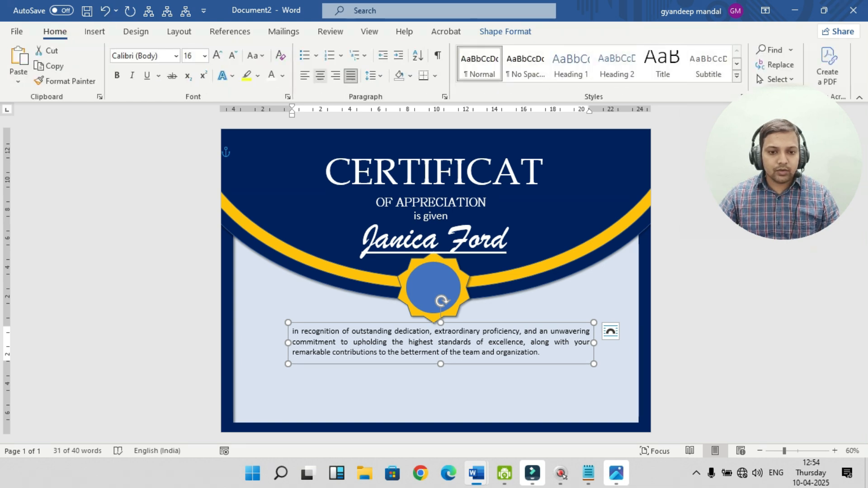
pyautogui.click(319, 75)
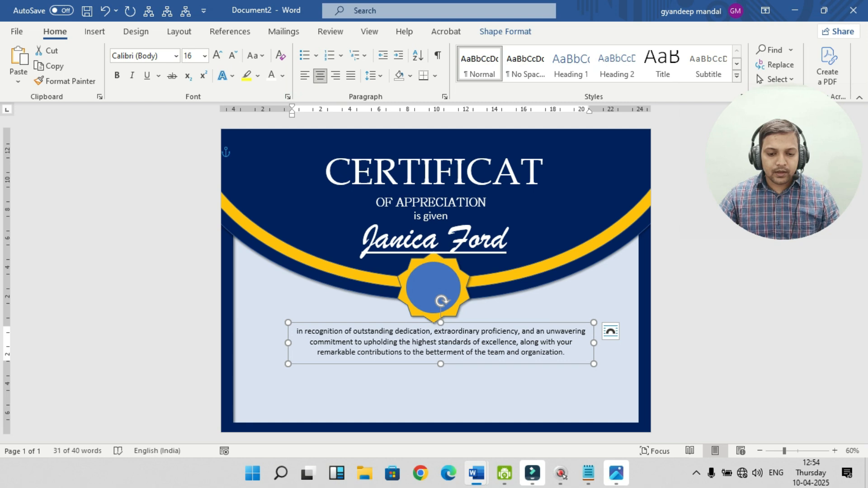
pyautogui.moveTo(375, 322); pyautogui.dragTo(368, 323)
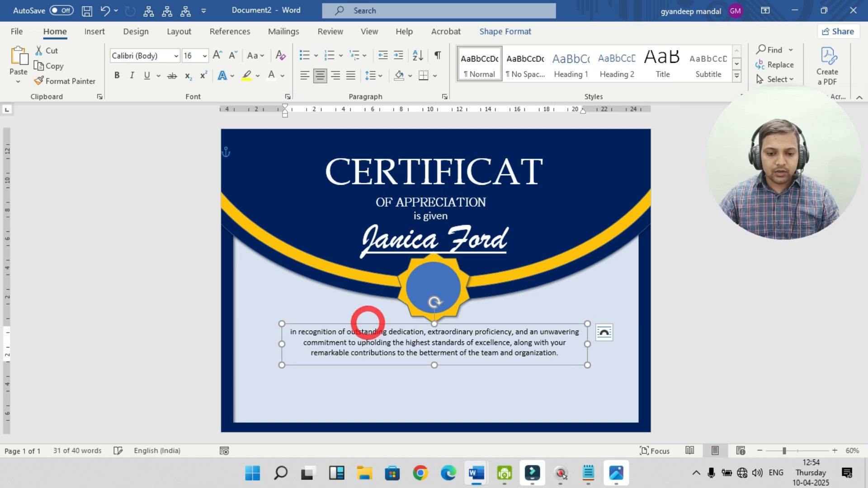
# Format the recognition text in Dark Blue and bold.
pyautogui.moveTo(290, 332); pyautogui.dragTo(561, 356)
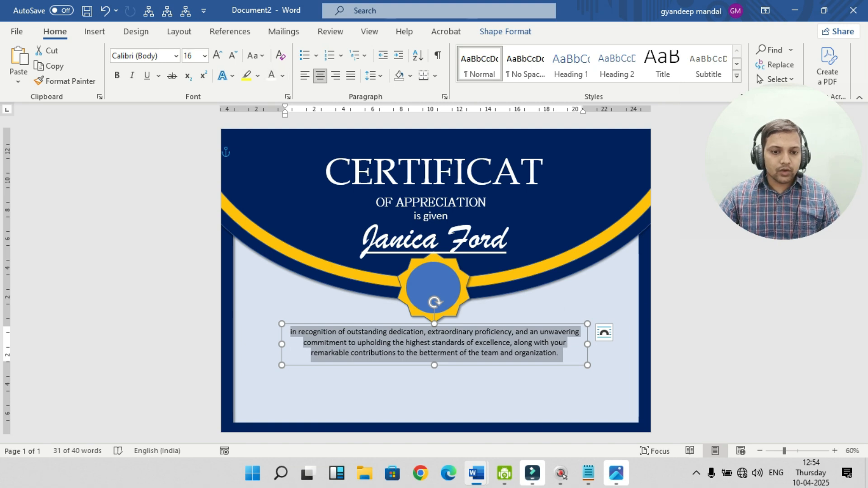
pyautogui.click(283, 77)
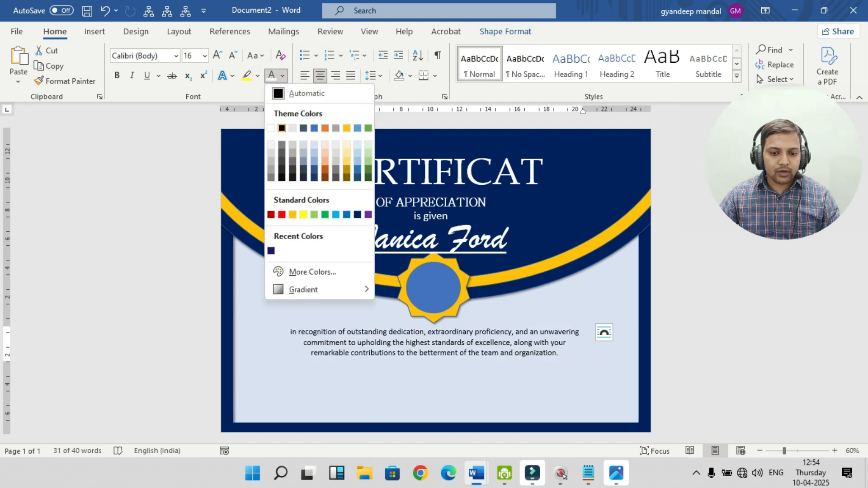
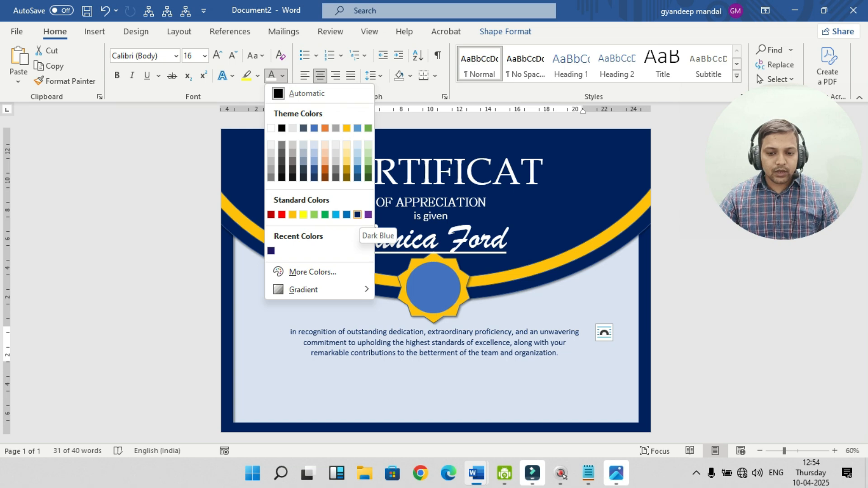
pyautogui.click(357, 214)
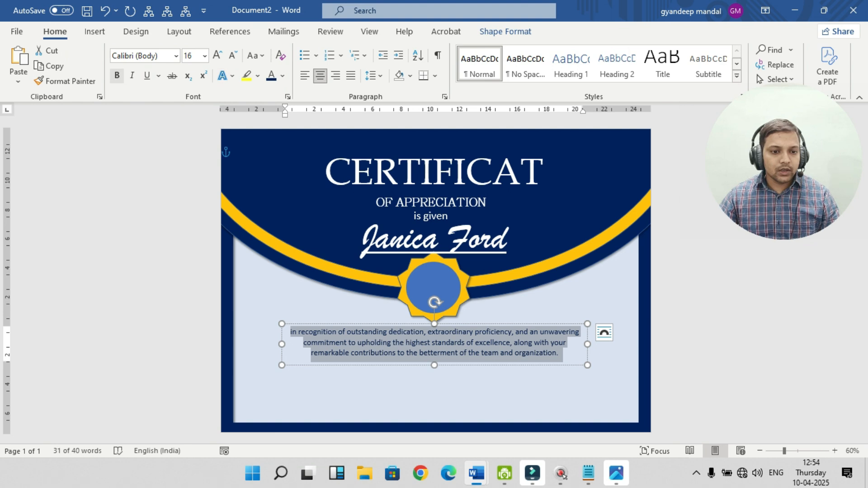
pyautogui.click(117, 75)
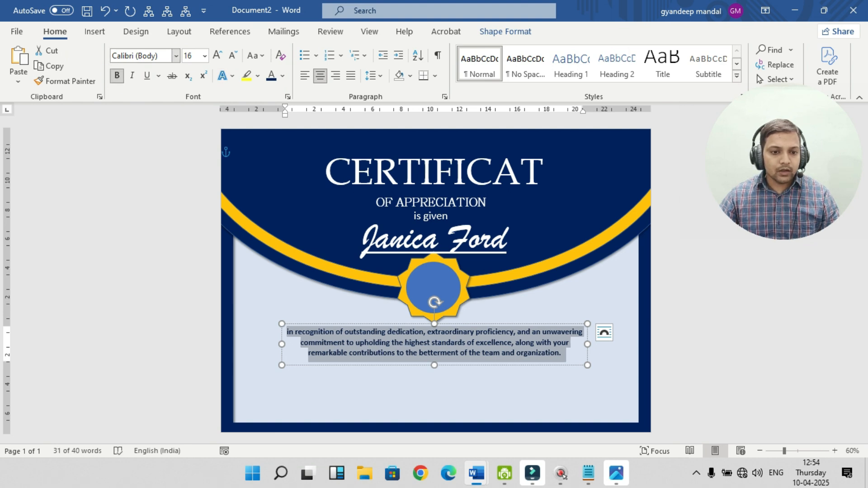
# Change the font of the recognition text to Comic Sans MS.
pyautogui.click(175, 55)
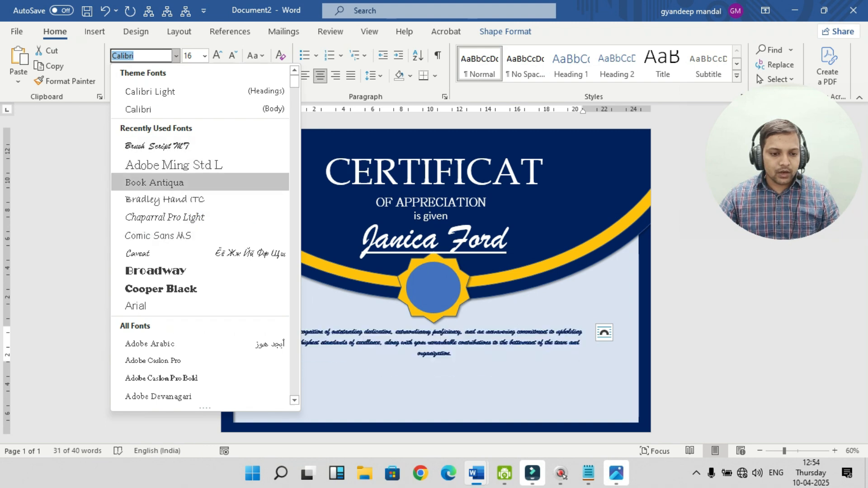
pyautogui.scroll(-4, 199, 312)
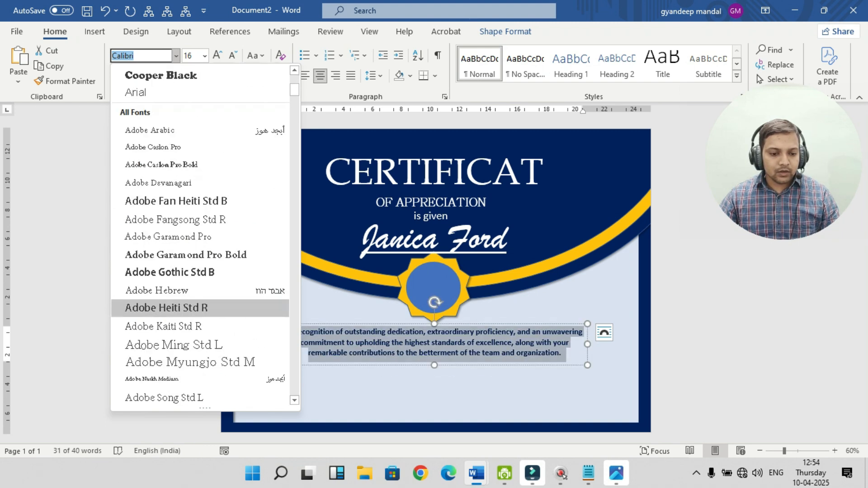
pyautogui.scroll(-2, 199, 316)
pyautogui.scroll(-15, 199, 325)
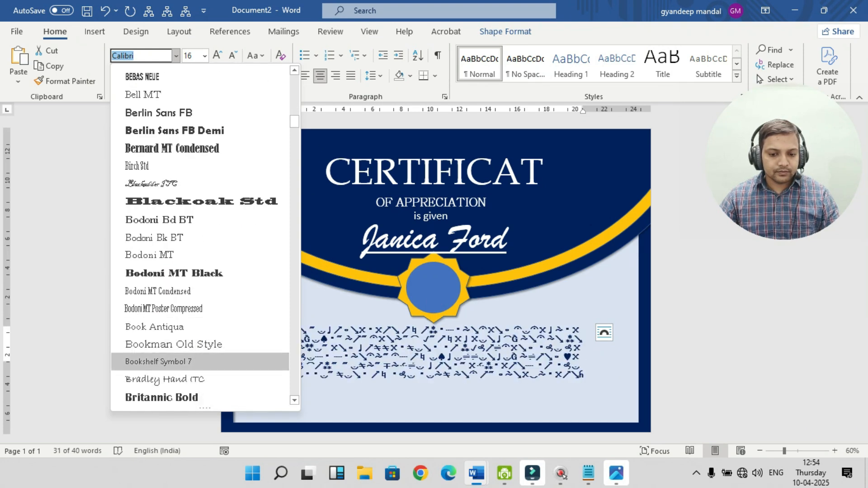
pyautogui.scroll(-8, 199, 291)
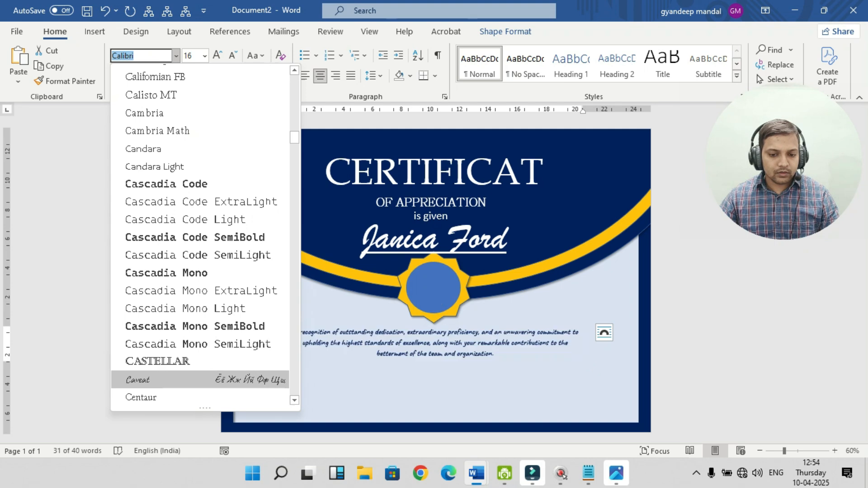
pyautogui.scroll(-2, 201, 386)
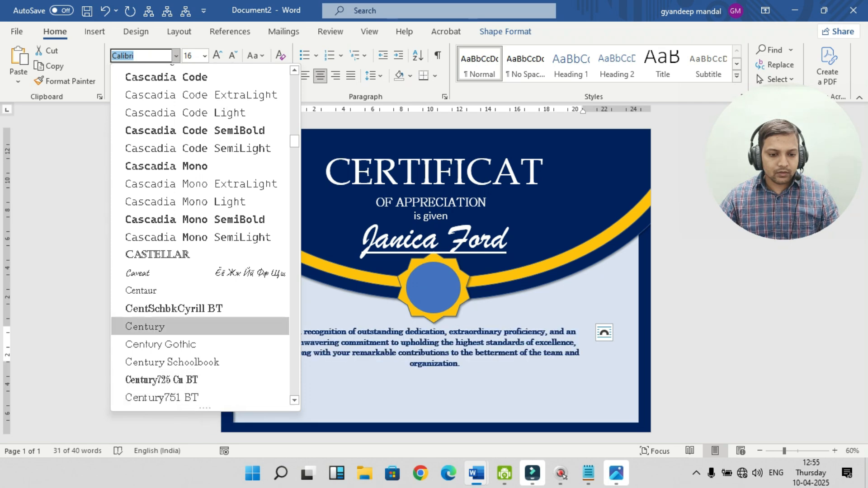
pyautogui.scroll(-5, 202, 326)
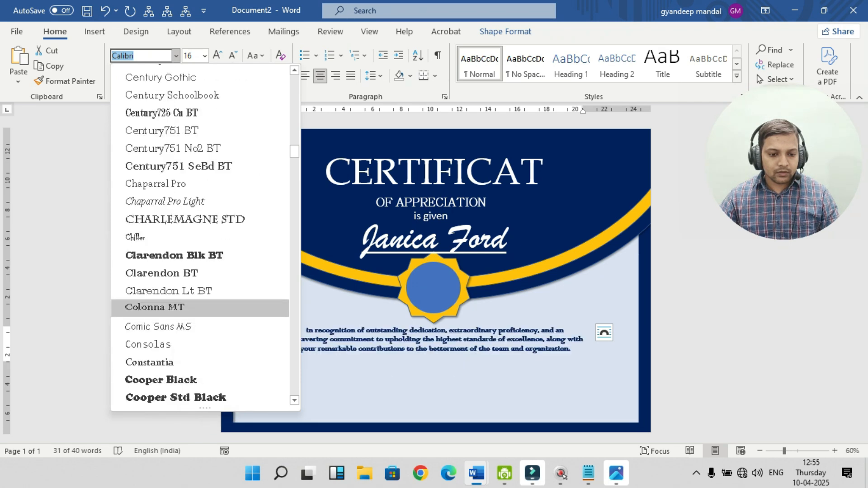
pyautogui.click(201, 326)
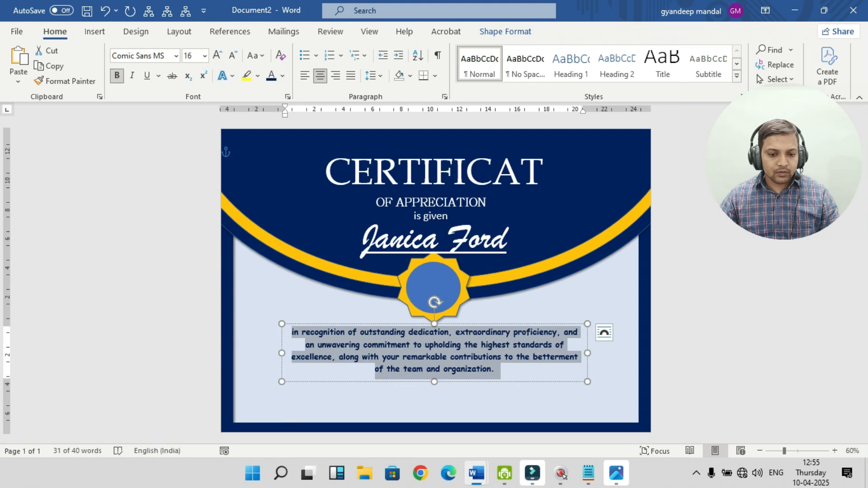
# Widen the recognition text box on both sides so the paragraph fits on three lines.
pyautogui.moveTo(281, 324); pyautogui.dragTo(262, 327)
pyautogui.moveTo(587, 327); pyautogui.dragTo(614, 322)
pyautogui.click(435, 298)
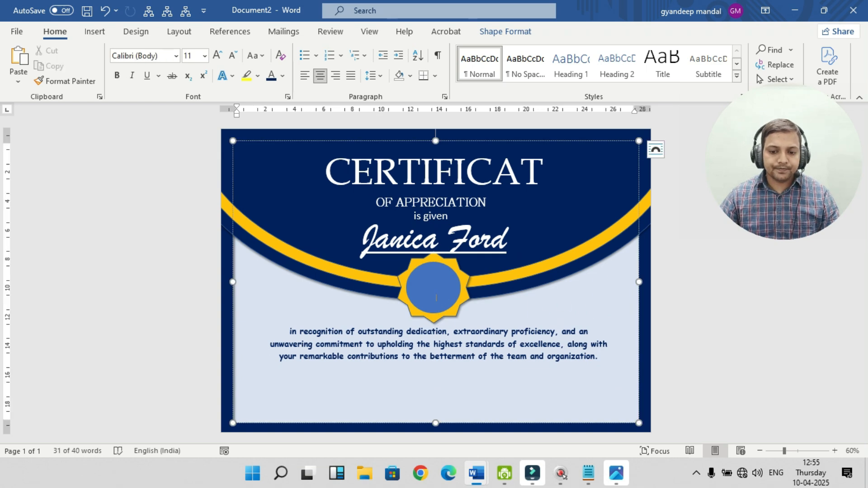
pyautogui.doubleClick(399, 391)
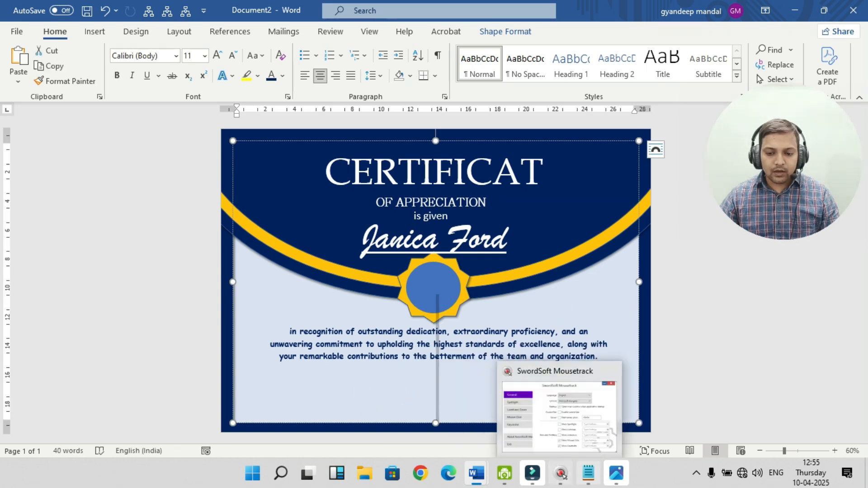
# Switch to the Certificate-Word-Template document and copy the HR manager's name and job title.
pyautogui.moveTo(588, 473)
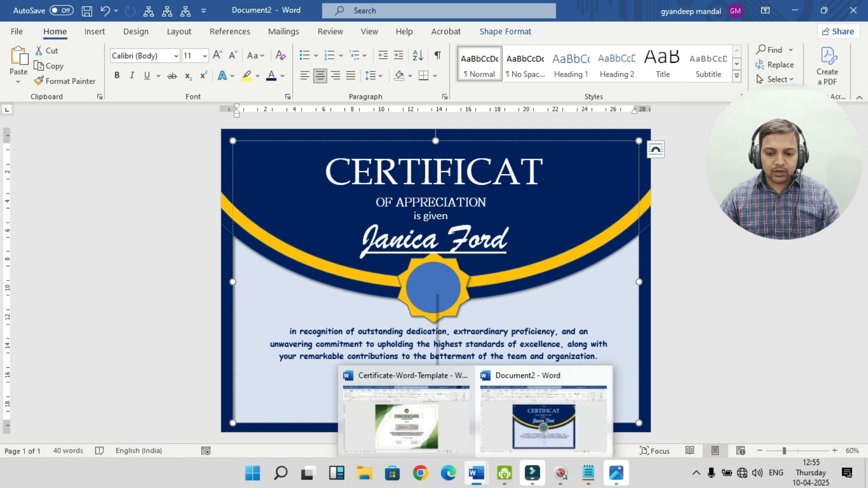
pyautogui.click(410, 415)
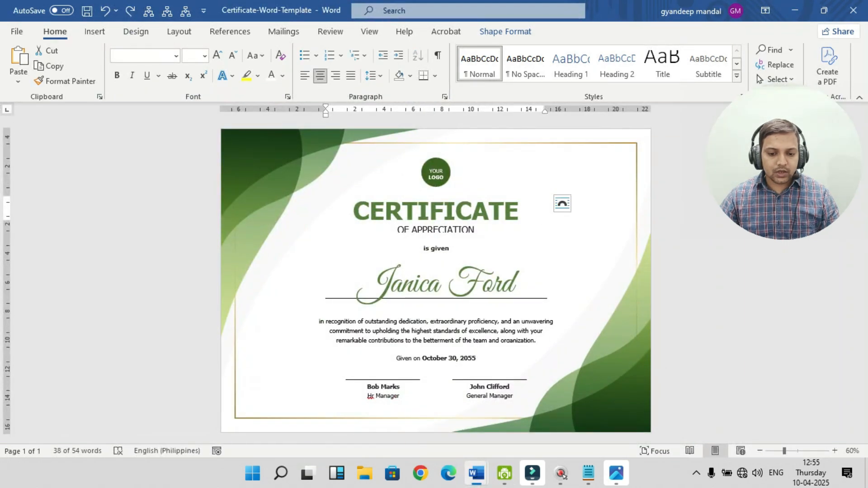
pyautogui.press('ctrl')
pyautogui.hotkey('ctrl', 'c')
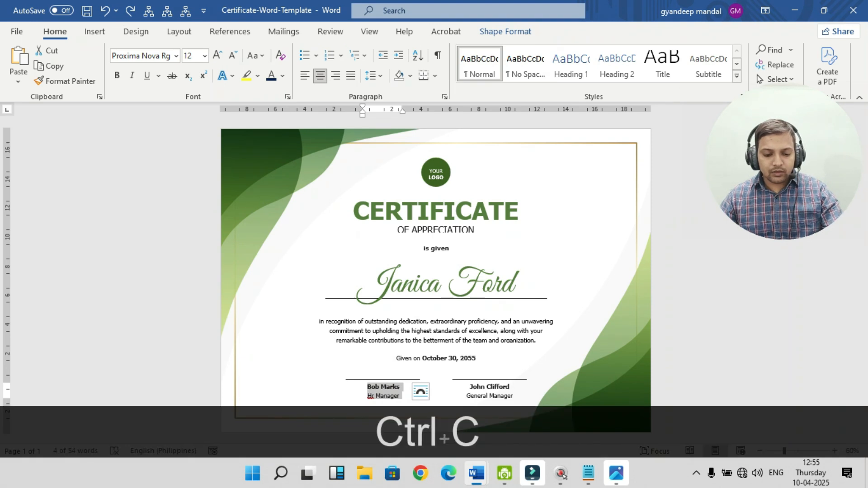
# Switch to Document2, paste the HR manager's details into a new Simple Text Box, and place it below the recognition text at the certificate's lower left.
pyautogui.moveTo(477, 473)
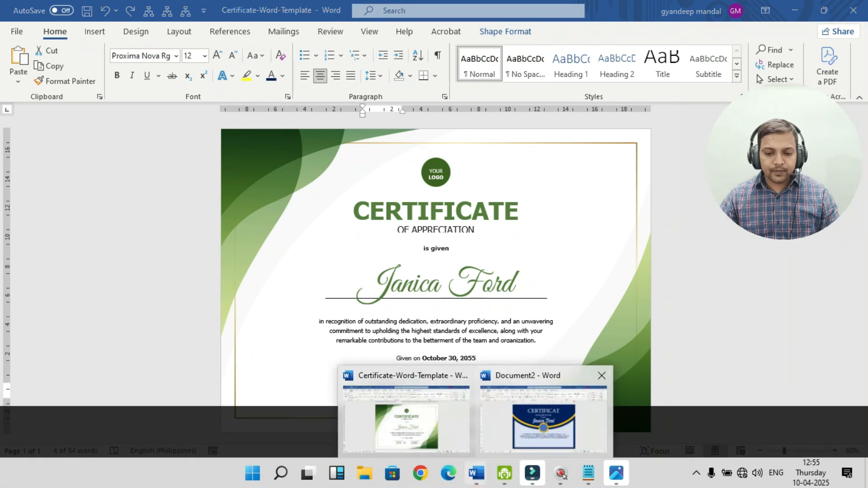
pyautogui.click(512, 418)
pyautogui.click(94, 31)
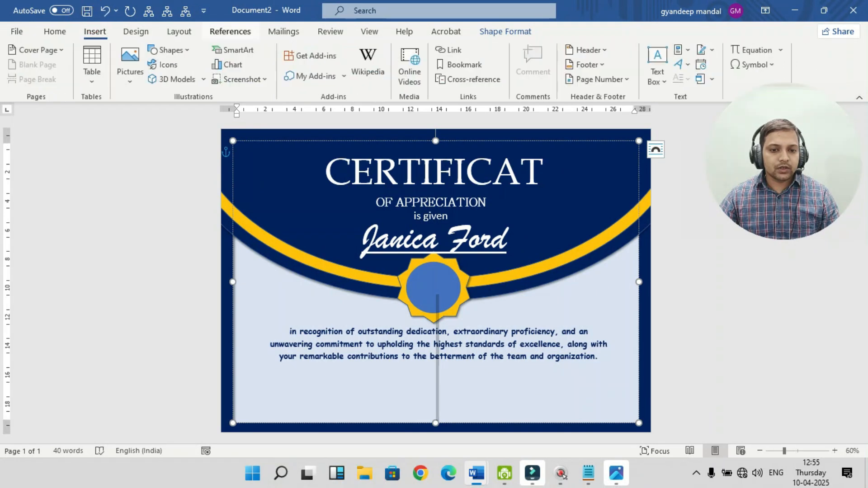
pyautogui.click(596, 50)
pyautogui.click(658, 50)
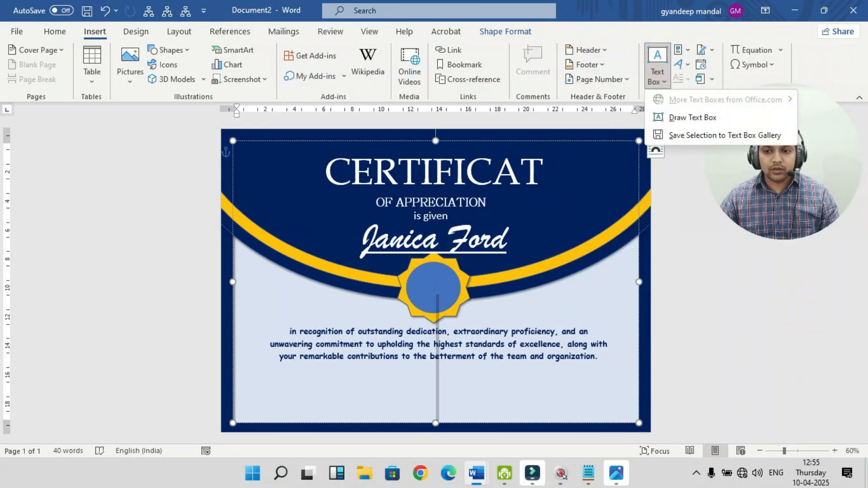
pyautogui.click(537, 406)
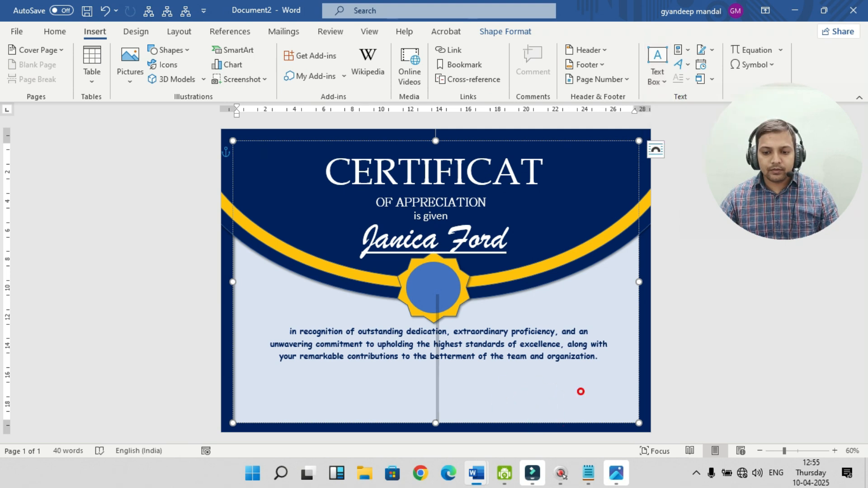
pyautogui.click(657, 58)
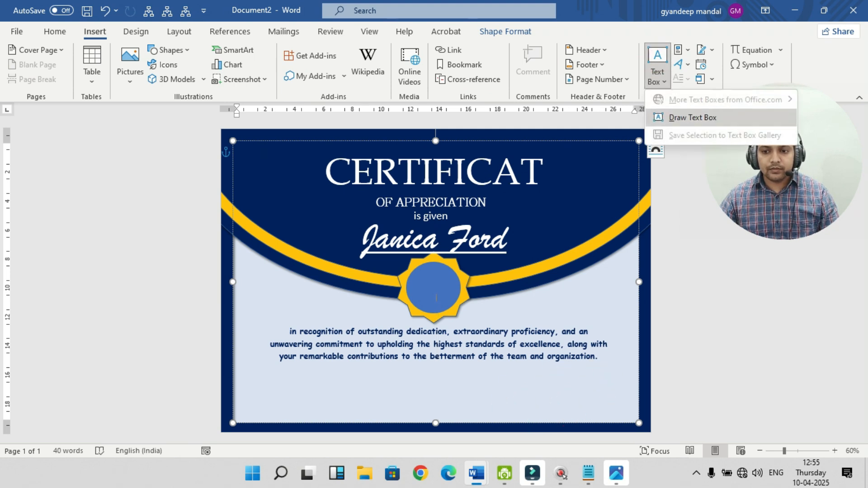
pyautogui.click(306, 370)
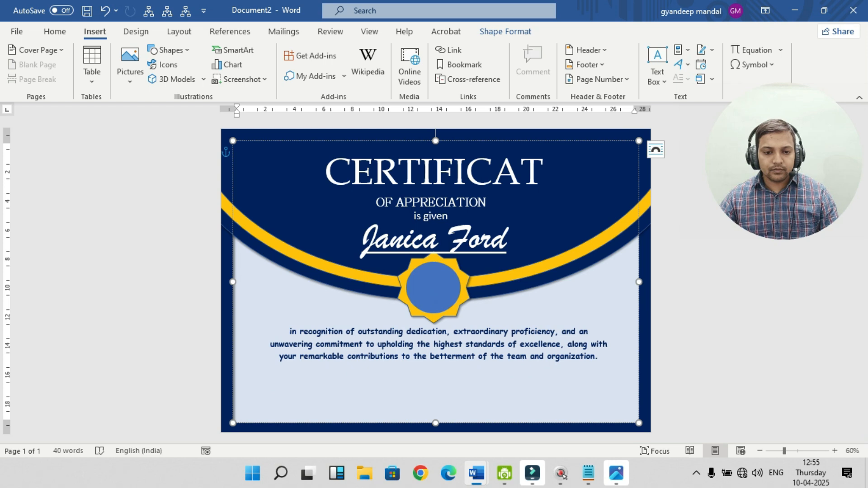
pyautogui.click(657, 58)
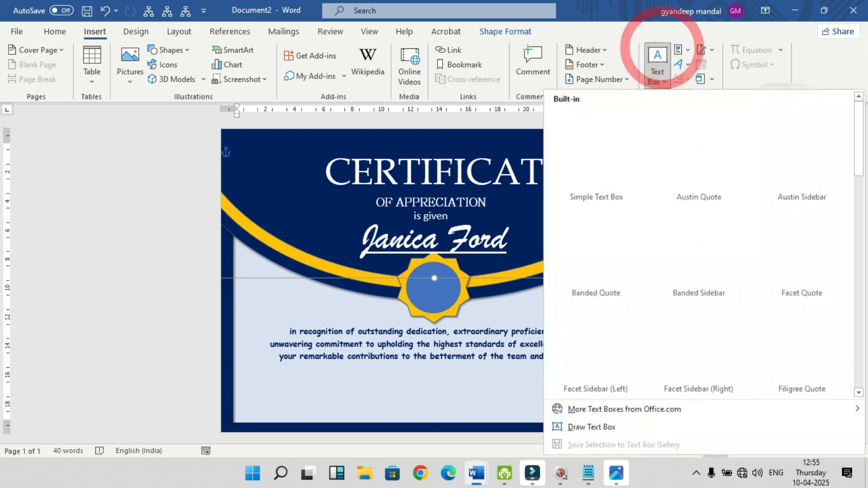
pyautogui.click(595, 145)
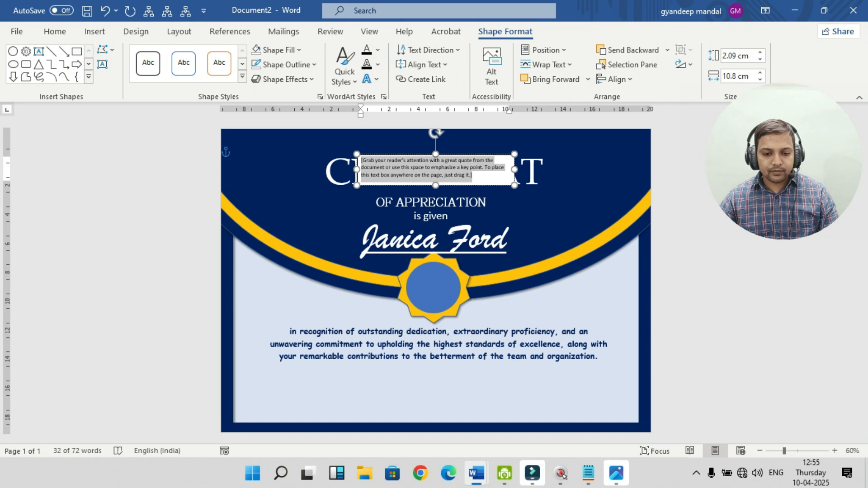
pyautogui.hotkey('ctrl', 'v')
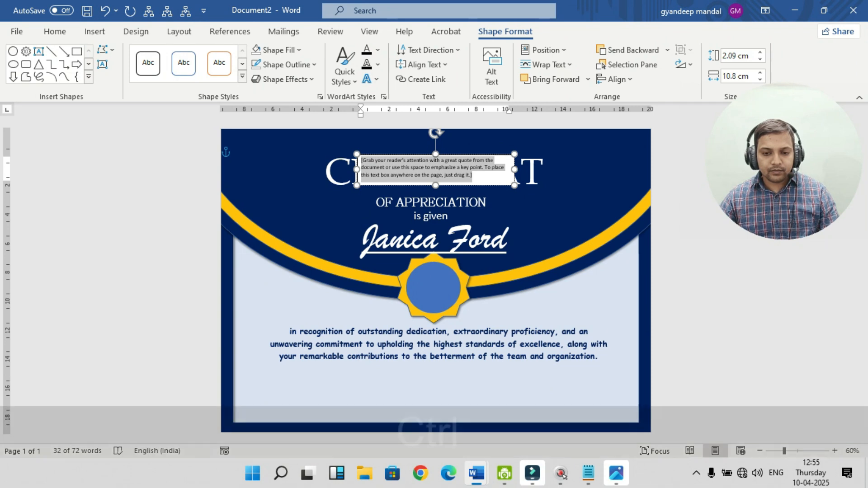
pyautogui.moveTo(452, 154); pyautogui.dragTo(299, 388)
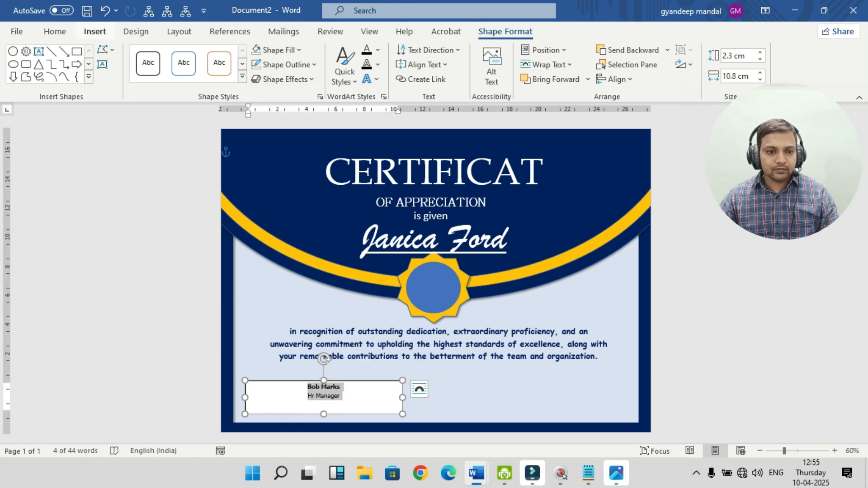
# Remove the bold from the HR manager's name and job title and enlarge the text to 17 pt.
pyautogui.click(55, 31)
pyautogui.click(117, 76)
pyautogui.click(217, 52)
pyautogui.click(217, 52)
pyautogui.click(216, 52)
pyautogui.click(216, 54)
pyautogui.click(217, 54)
# Insert a blank line above the HR manager's name and add a top border to the details as a signature line.
pyautogui.click(304, 381)
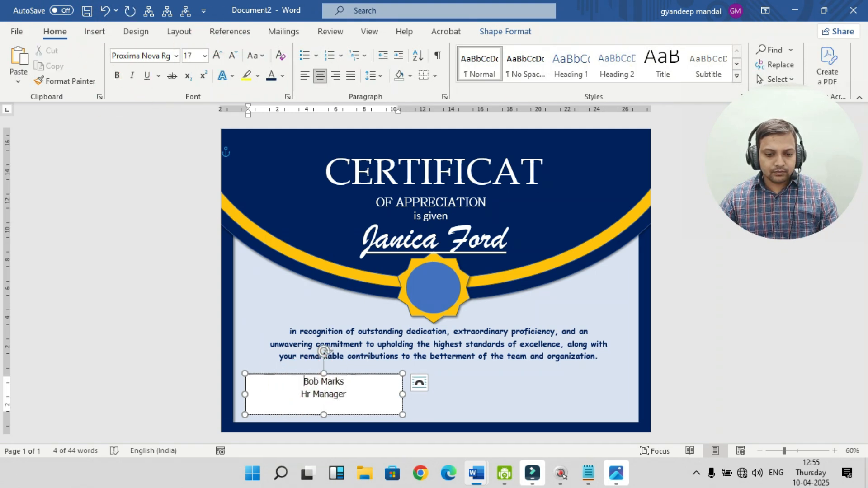
pyautogui.click(300, 383)
pyautogui.press('Return')
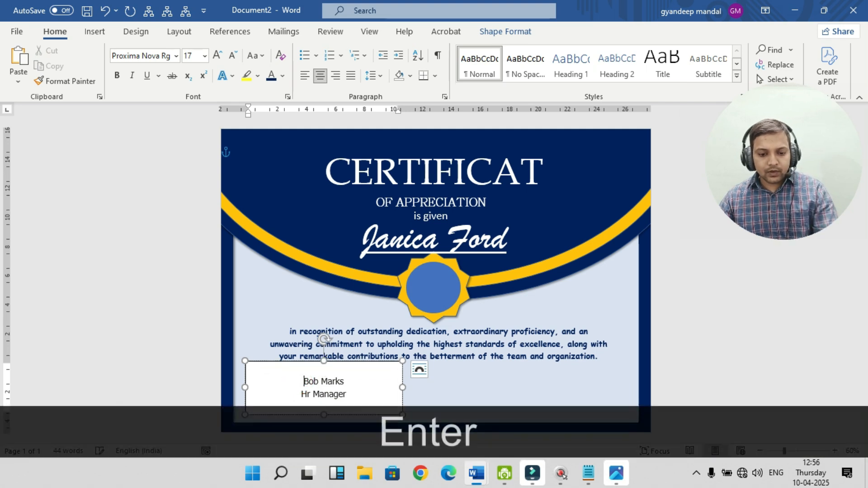
pyautogui.doubleClick(312, 368)
pyautogui.moveTo(304, 381); pyautogui.dragTo(351, 395)
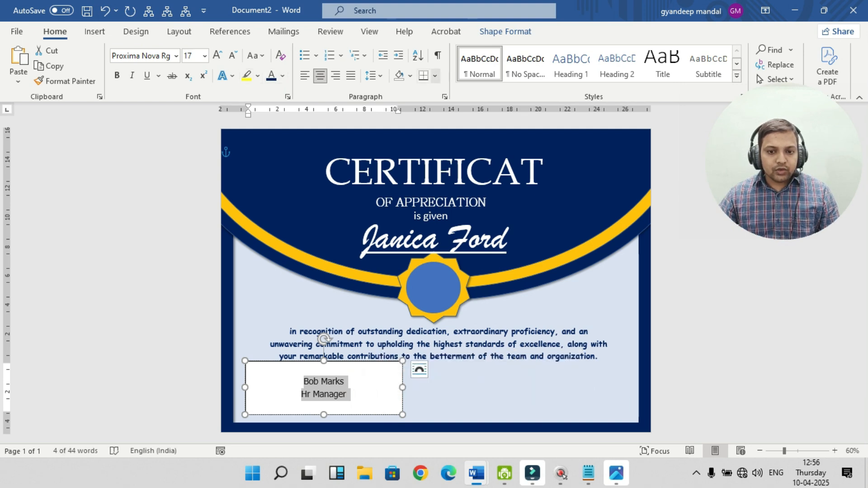
pyautogui.click(435, 76)
pyautogui.click(460, 110)
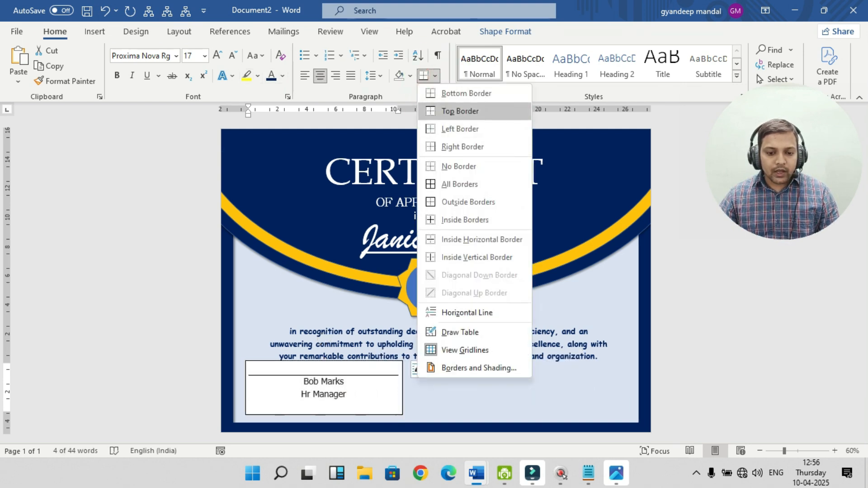
pyautogui.click(447, 111)
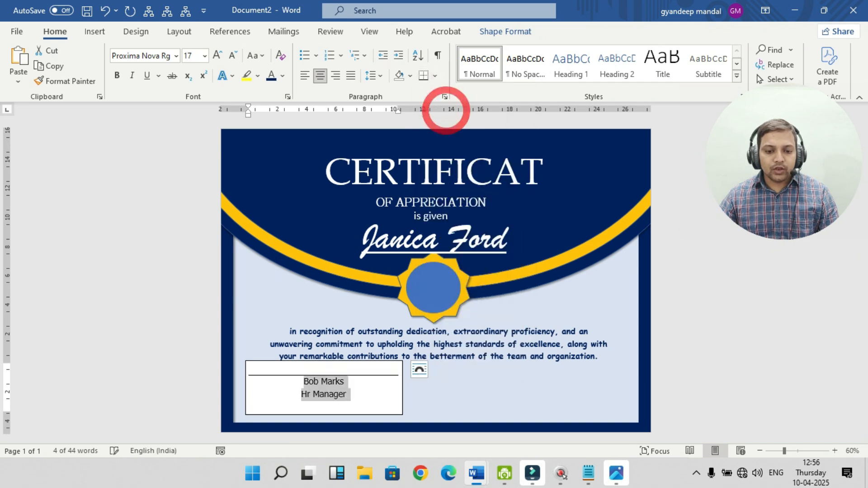
# Resize the HR manager's text box to about 2.85 cm high and 6.09 cm wide in the certificate's lower-left corner.
pyautogui.moveTo(366, 361); pyautogui.dragTo(361, 360)
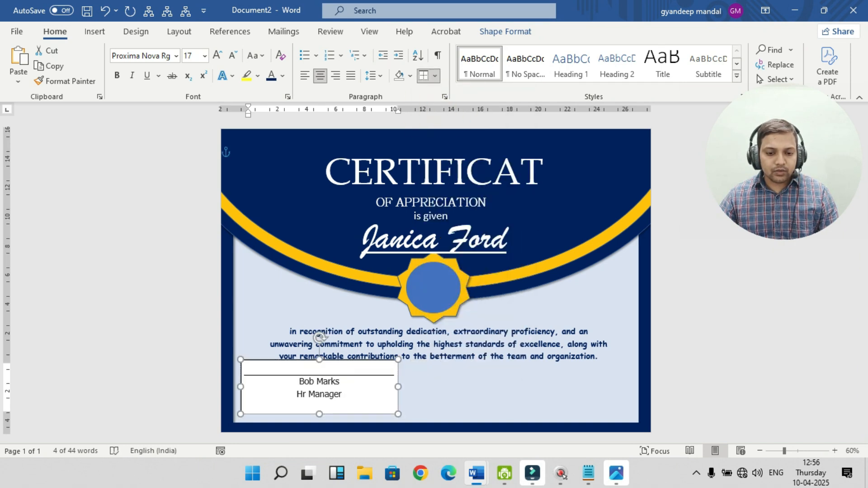
pyautogui.moveTo(319, 413); pyautogui.dragTo(339, 413)
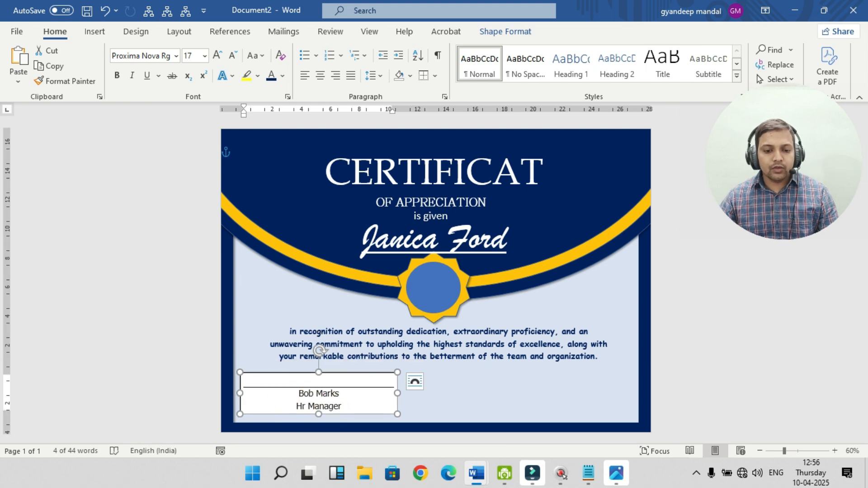
pyautogui.moveTo(397, 393); pyautogui.dragTo(329, 393)
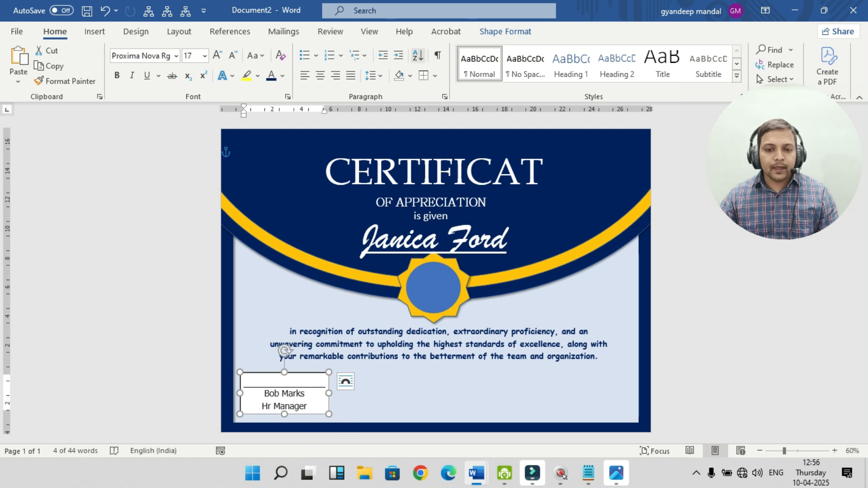
# Remove the fill and outline from the HR manager's text box and nudge it slightly to the right.
pyautogui.click(491, 30)
pyautogui.click(278, 49)
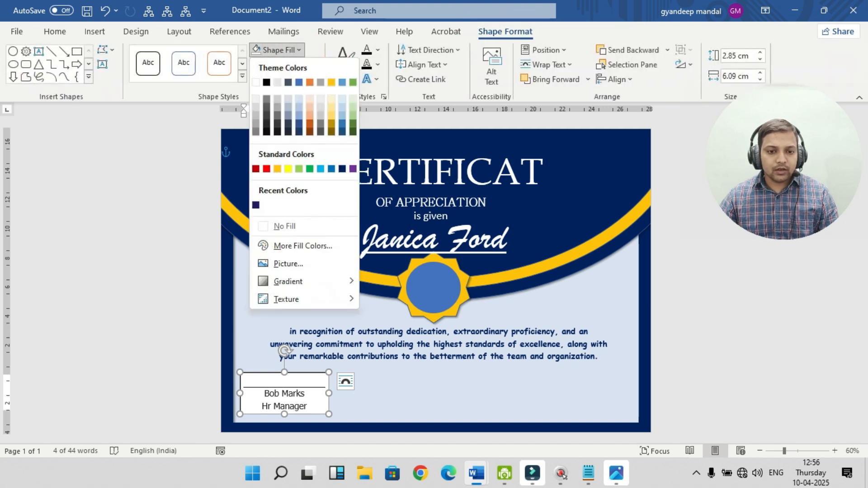
pyautogui.click(284, 225)
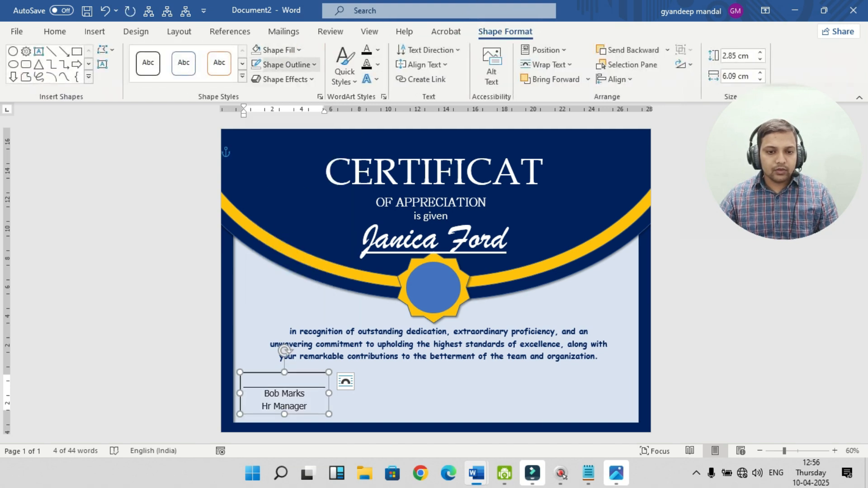
pyautogui.click(286, 64)
pyautogui.click(302, 241)
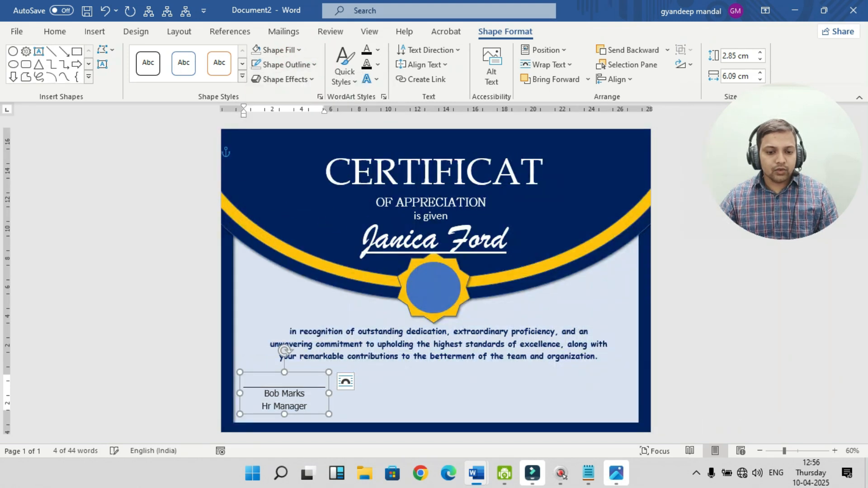
pyautogui.press('Right')
pyautogui.click(312, 376)
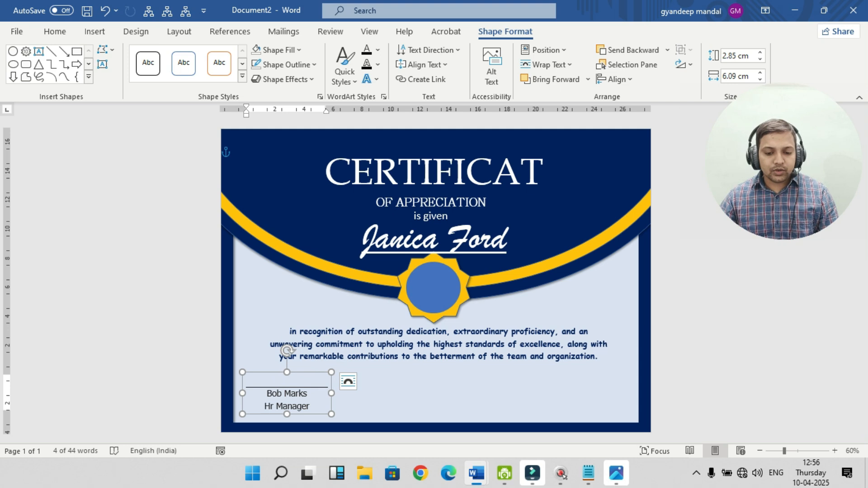
# Switch to the Certificate-Word-Template document and copy the general manager's name and job title.
pyautogui.moveTo(476, 473)
pyautogui.click(397, 418)
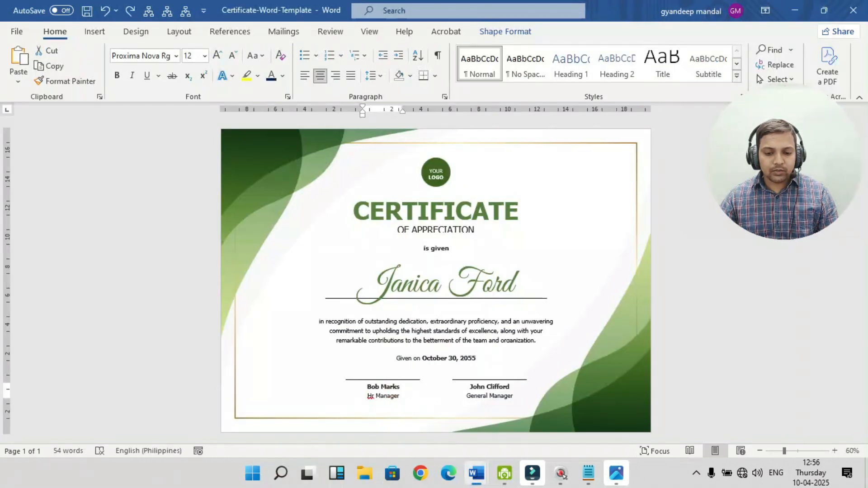
pyautogui.click(449, 381)
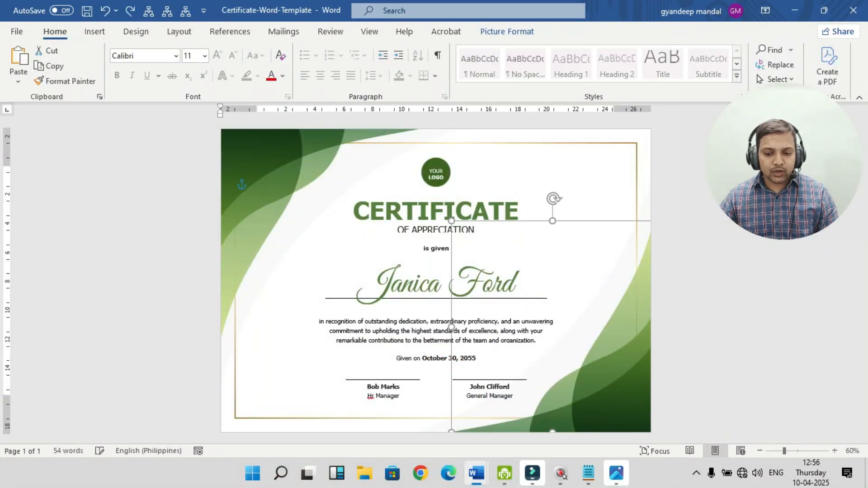
pyautogui.click(515, 391)
pyautogui.hotkey('ctrl', 'c')
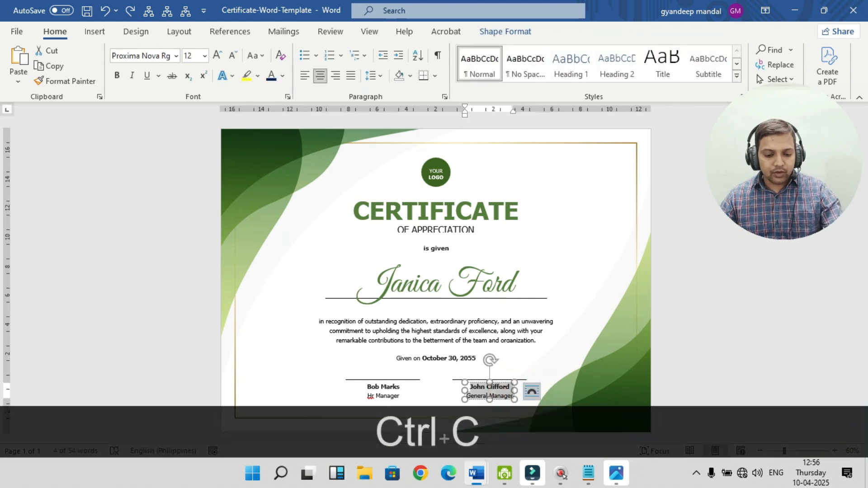
# Return to Document2, insert another Simple Text Box, and paste the general manager's name and job title into it.
pyautogui.click(795, 10)
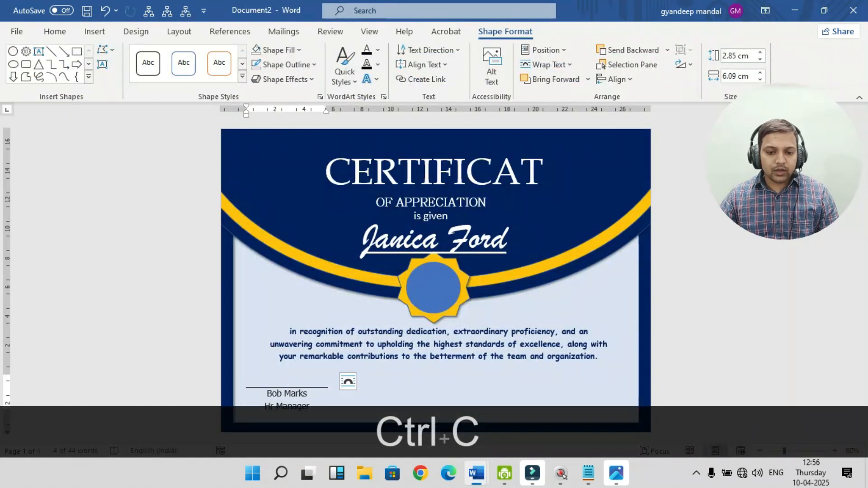
pyautogui.click(514, 378)
pyautogui.click(436, 297)
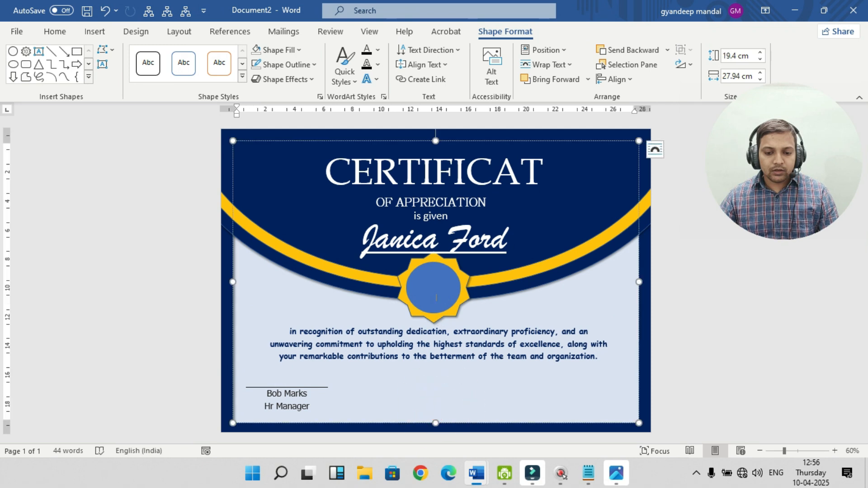
pyautogui.click(535, 234)
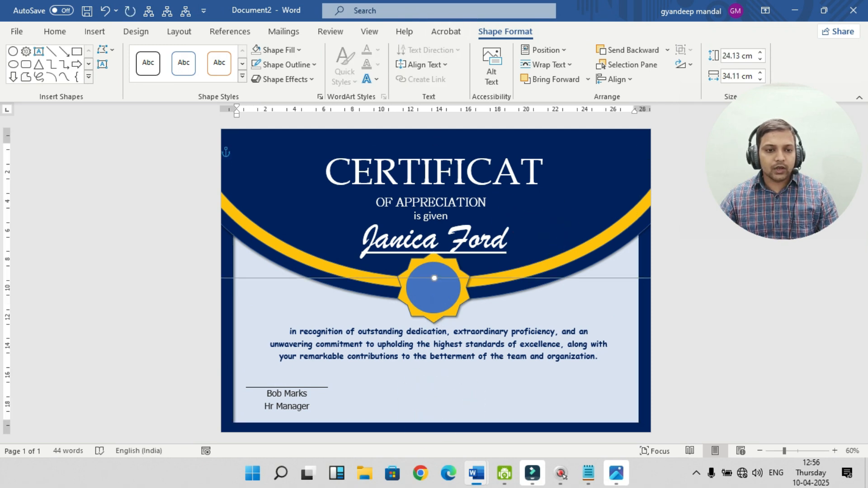
pyautogui.click(95, 32)
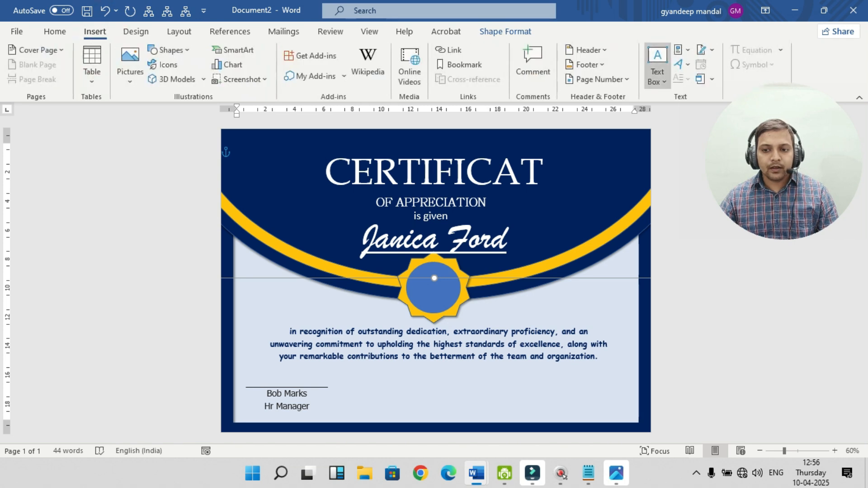
pyautogui.click(657, 68)
pyautogui.click(595, 145)
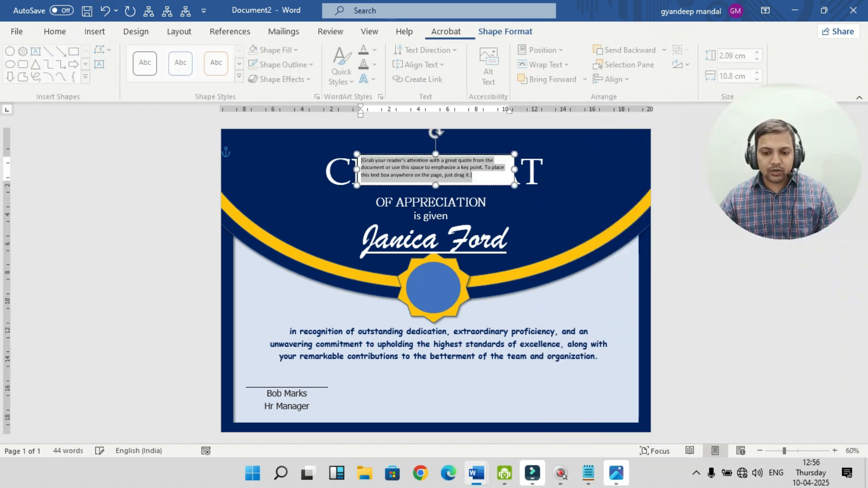
pyautogui.click(436, 297)
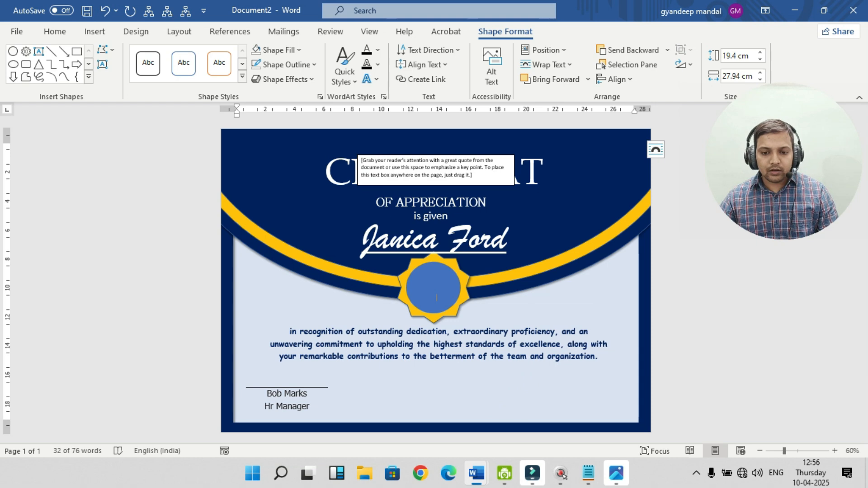
pyautogui.click(435, 168)
pyautogui.hotkey('ctrl', 'v')
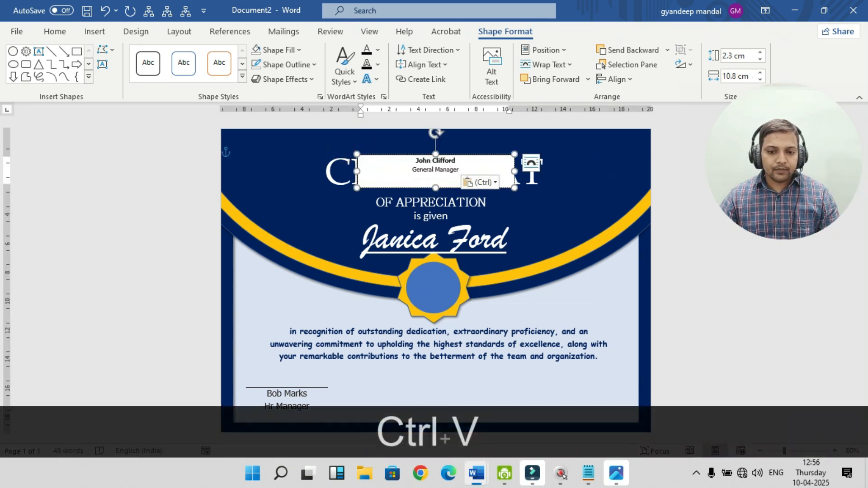
# Add a top border to all the text in the general manager's text box.
pyautogui.hotkey('ctrl', 'a')
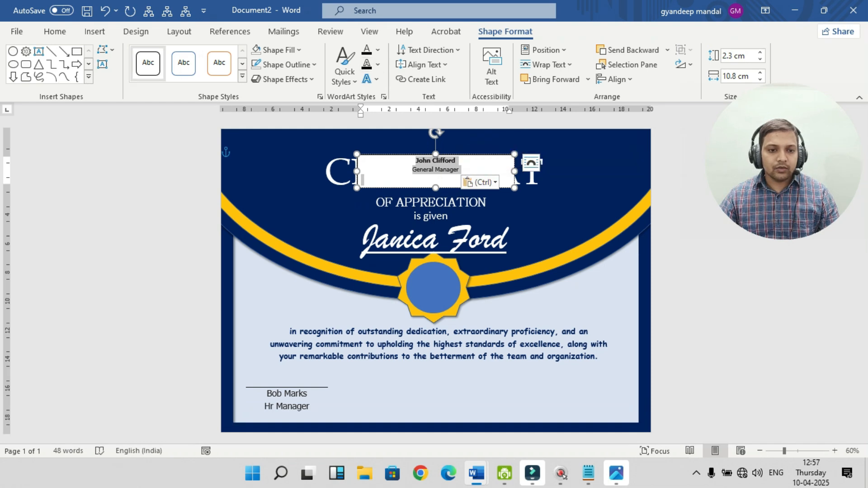
pyautogui.click(55, 31)
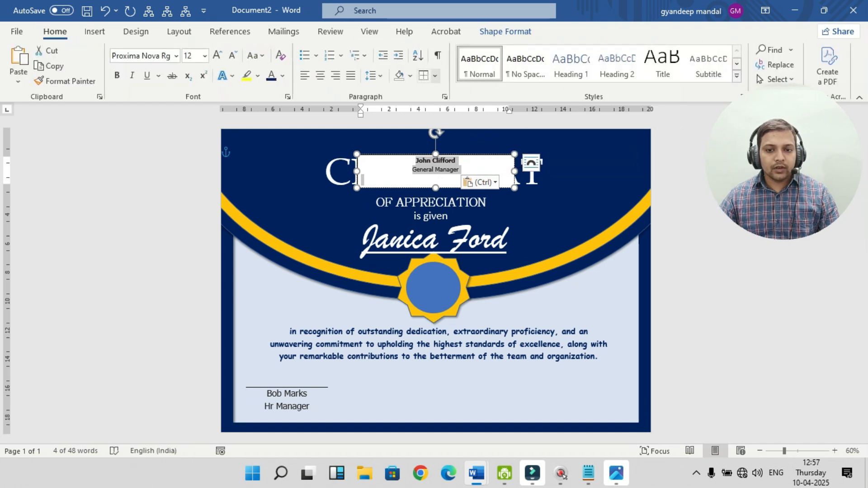
pyautogui.click(434, 75)
pyautogui.click(454, 110)
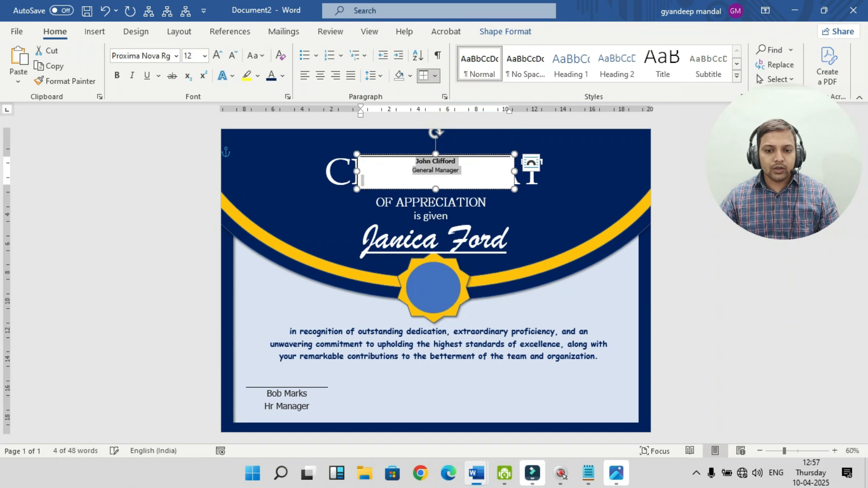
# Make all the text in the general manager's text box bold and increase its font size to 15.
pyautogui.click(117, 75)
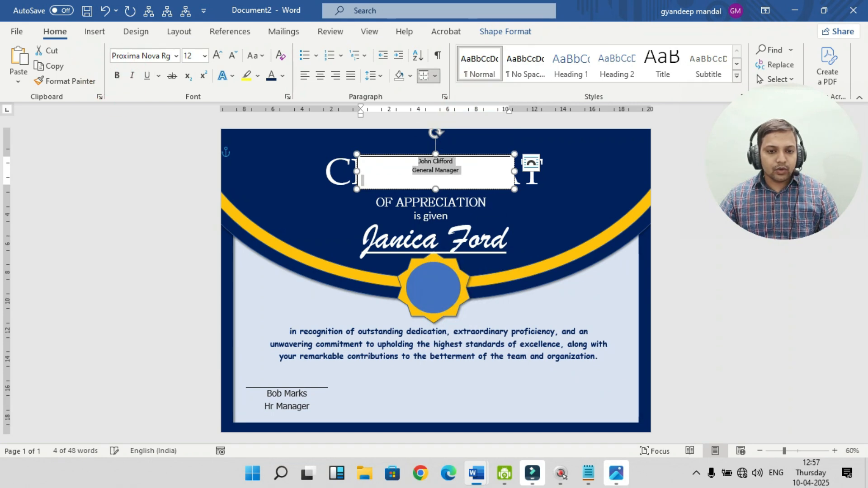
pyautogui.click(116, 75)
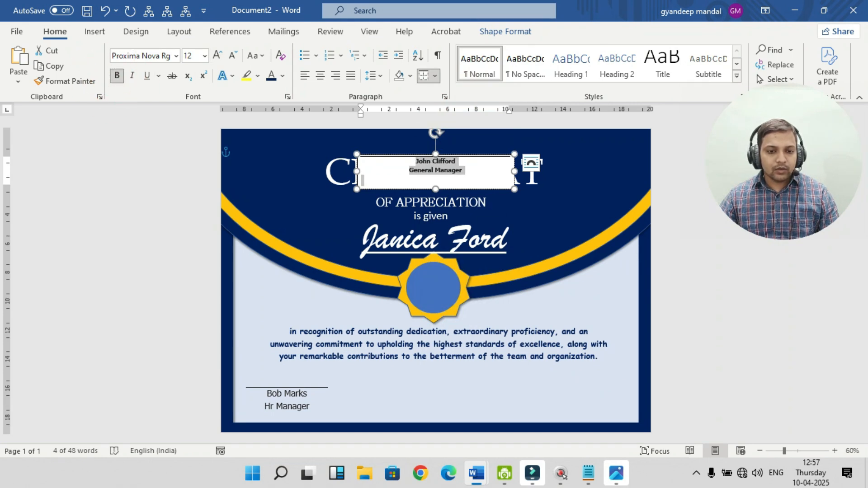
pyautogui.hotkey('ctrl', ']')
pyautogui.hotkey('ctrl', ']')
pyautogui.hotkey('ctrl', ']')
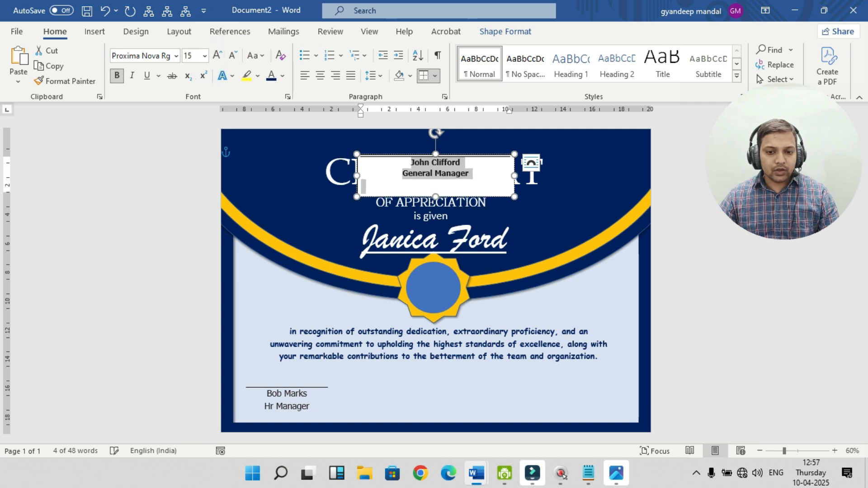
# Shrink the general manager's text box to about 6.26 cm wide and place it near the certificate's lower right corner, opposite the HR manager's box.
pyautogui.moveTo(363, 186)
pyautogui.mouseDown()
pyautogui.moveTo(407, 377)
pyautogui.moveTo(477, 405)
pyautogui.moveTo(495, 393)
pyautogui.mouseUp()
pyautogui.moveTo(562, 414); pyautogui.dragTo(562, 398)
pyautogui.moveTo(630, 385); pyautogui.dragTo(595, 398)
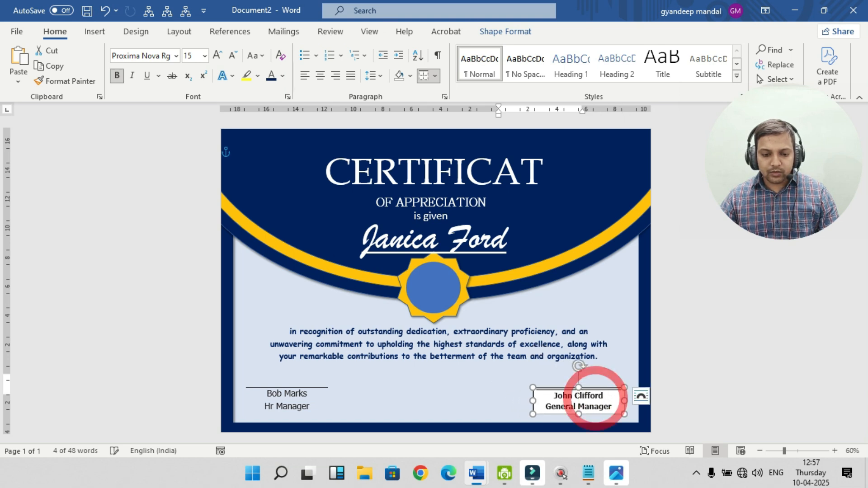
# Make both the name and the job title in the HR manager's text box bold.
pyautogui.click(286, 394)
pyautogui.tripleClick(287, 393)
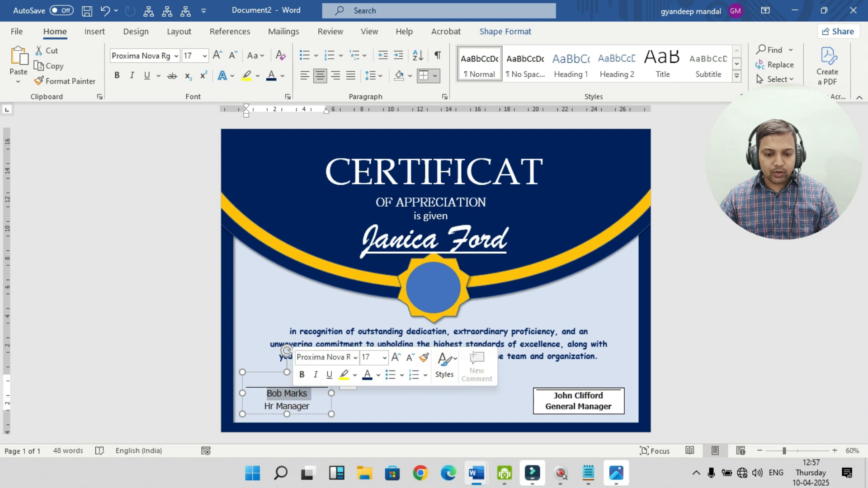
pyautogui.click(310, 394)
pyautogui.moveTo(267, 394); pyautogui.dragTo(320, 409)
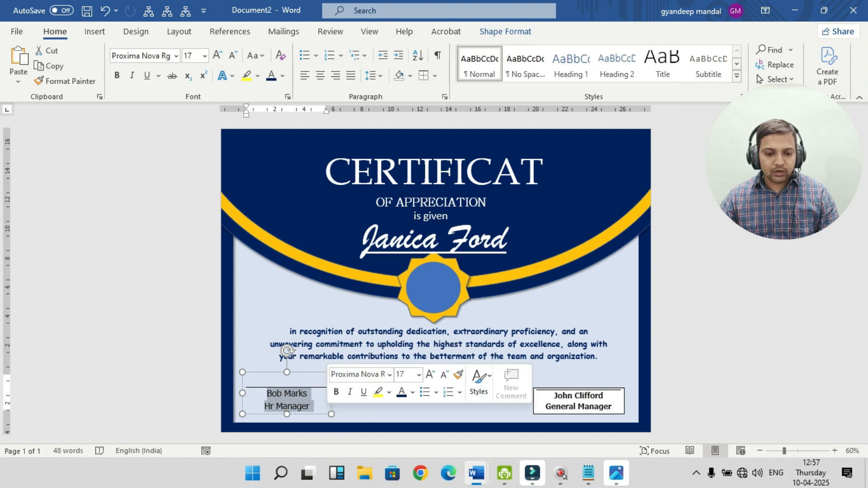
pyautogui.click(117, 75)
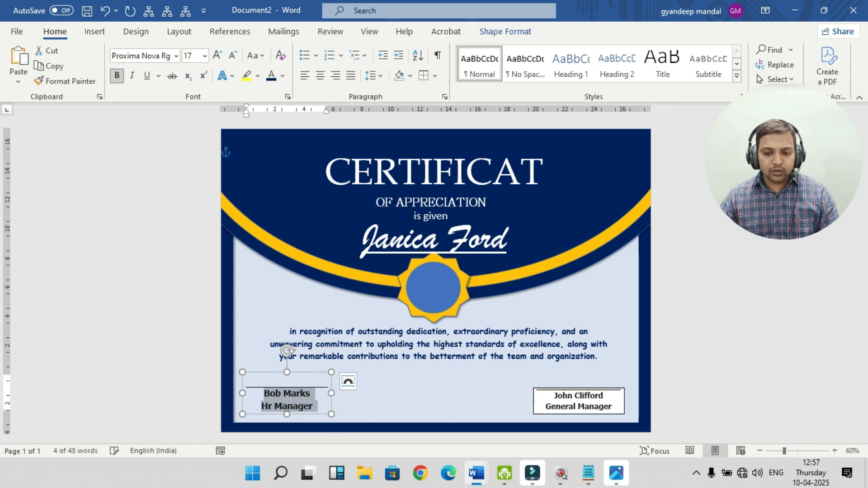
# Remove the fill and the outline from the general manager's text box.
pyautogui.click(573, 396)
pyautogui.moveTo(554, 395); pyautogui.dragTo(616, 405)
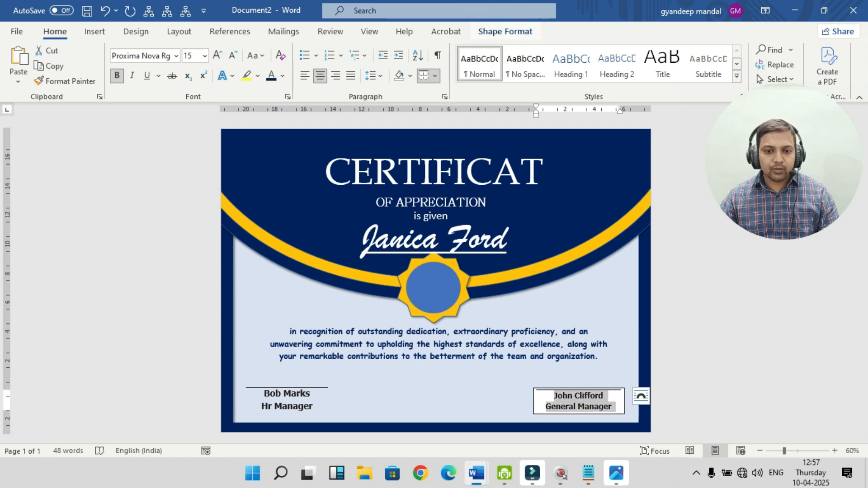
pyautogui.click(505, 32)
pyautogui.click(299, 50)
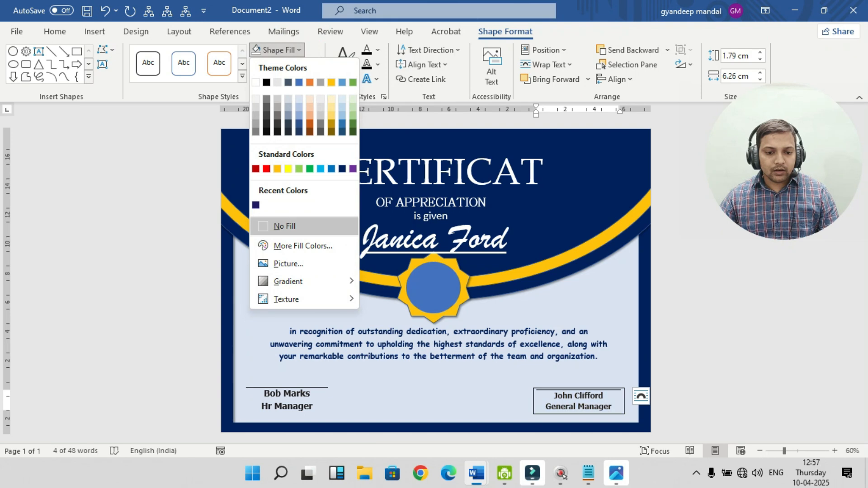
pyautogui.click(284, 226)
pyautogui.click(282, 64)
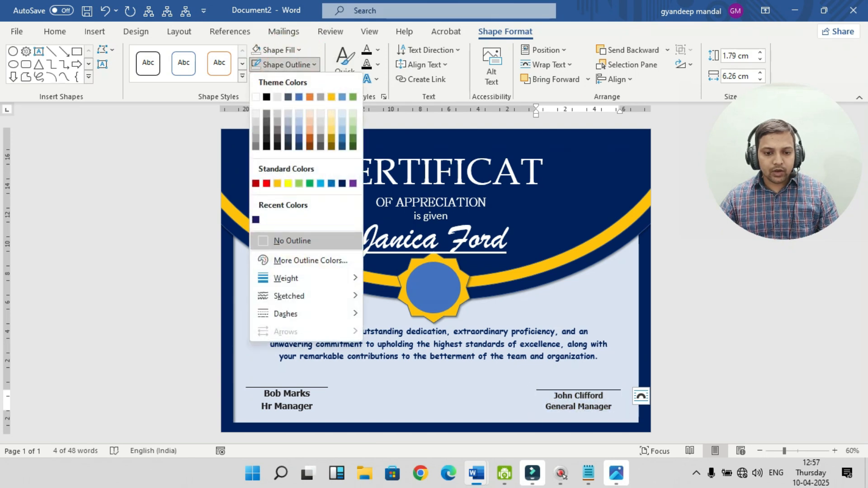
pyautogui.click(292, 241)
# Select the blue circle in the star seal and start filling it with a picture from a file.
pyautogui.click(435, 298)
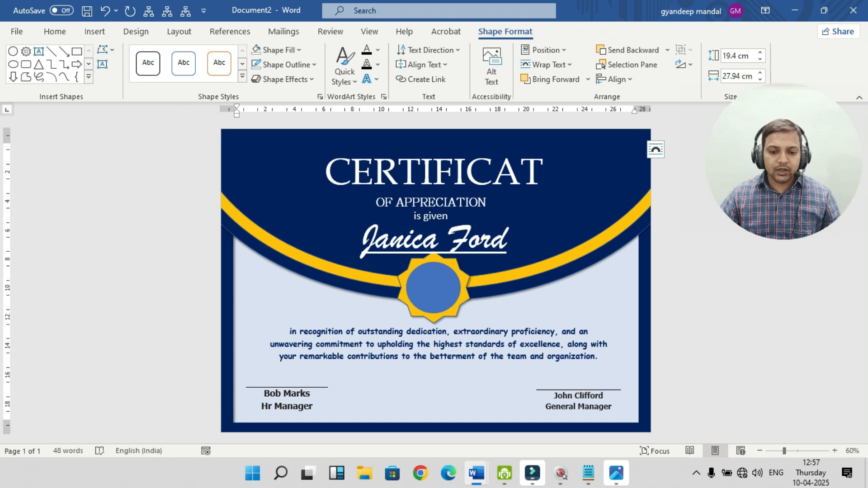
pyautogui.click(433, 286)
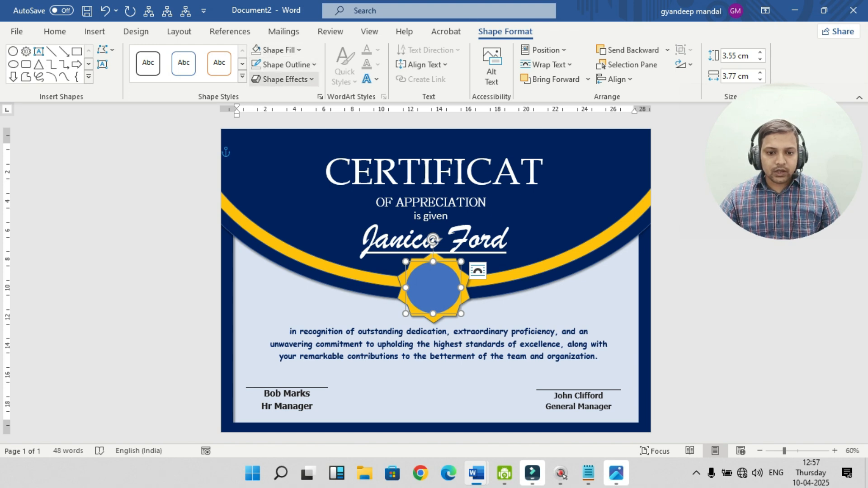
pyautogui.click(278, 50)
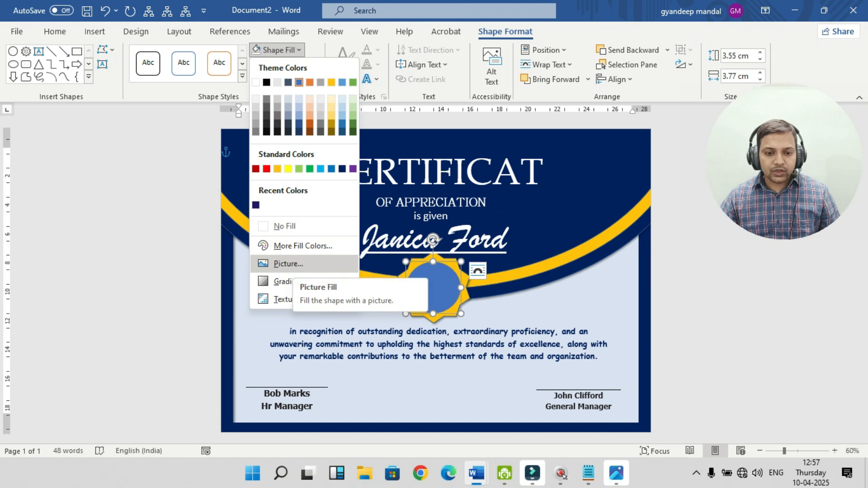
pyautogui.click(284, 263)
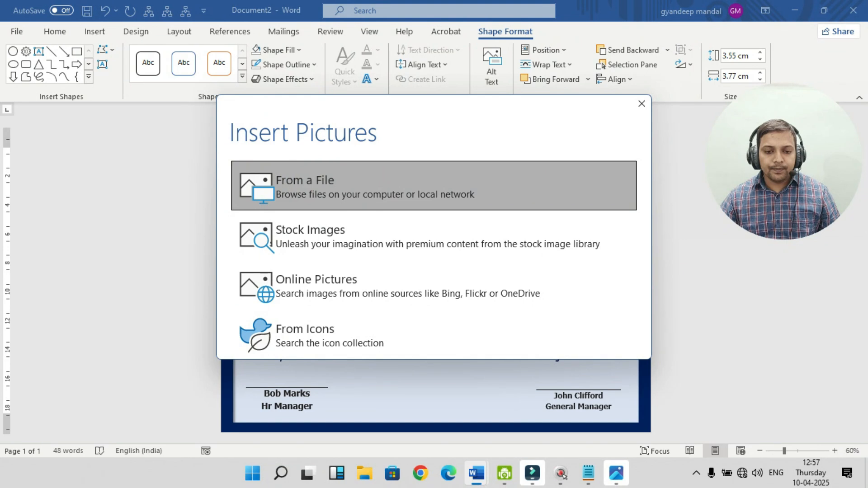
pyautogui.click(317, 186)
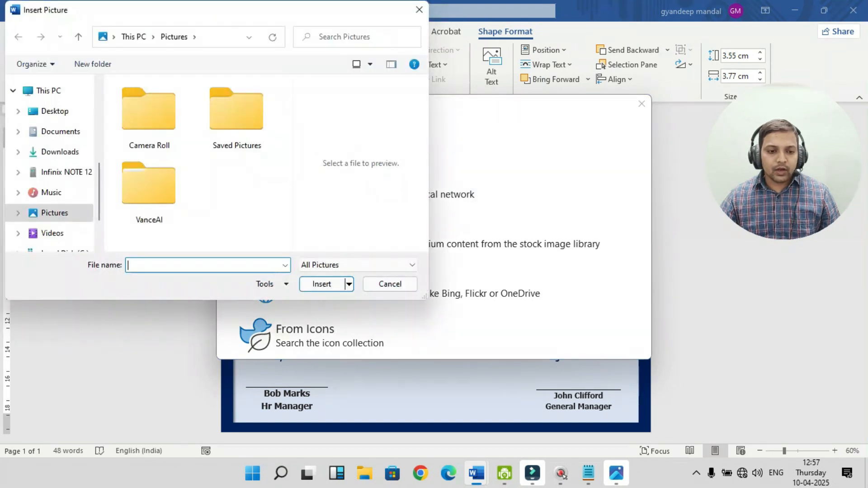
# Browse from the Desktop through the LAQSHYA COMPUTER CENTRE backup and COURSES folders to the LAQSHYA LOGO DETAILS folder.
pyautogui.scroll(-1, 50, 181)
pyautogui.click(54, 210)
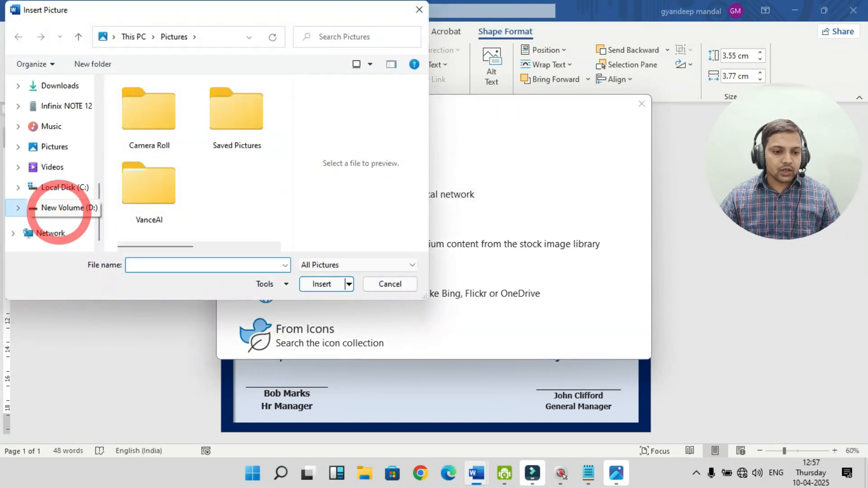
pyautogui.scroll(1, 55, 148)
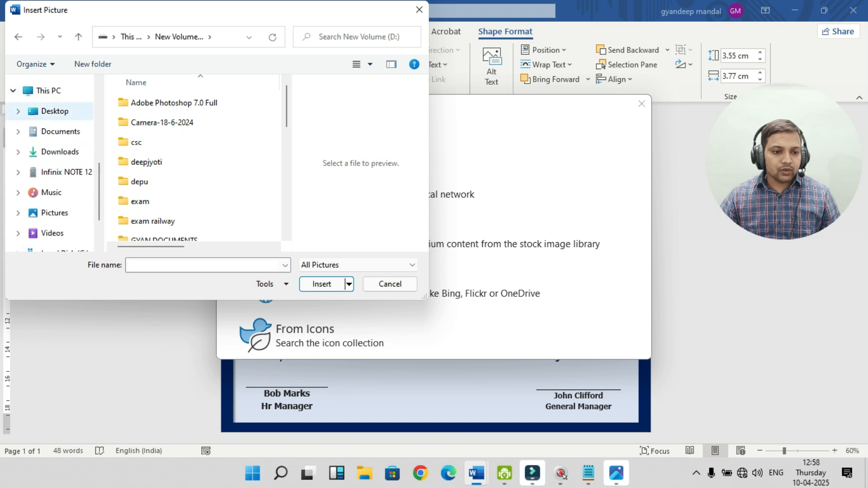
pyautogui.click(55, 111)
pyautogui.doubleClick(143, 192)
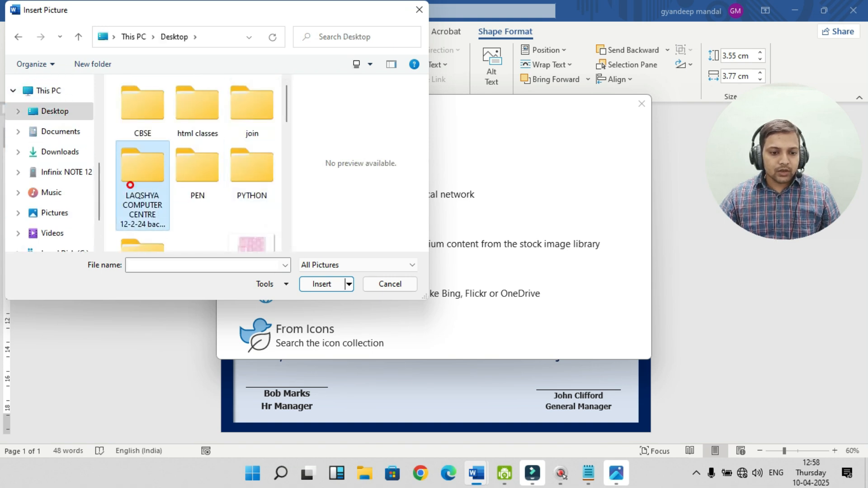
pyautogui.doubleClick(148, 113)
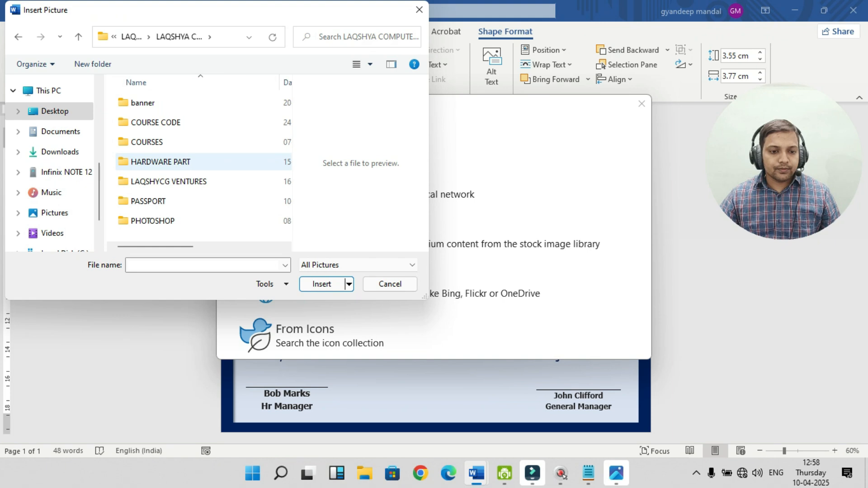
pyautogui.doubleClick(157, 146)
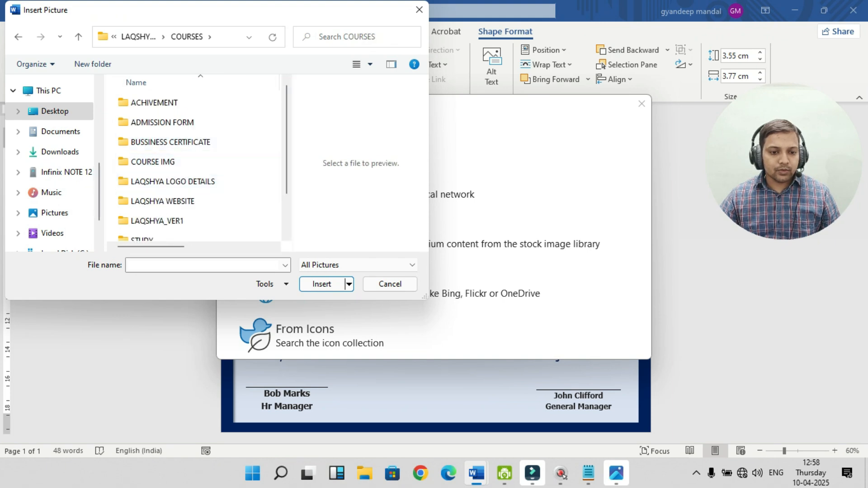
pyautogui.doubleClick(188, 181)
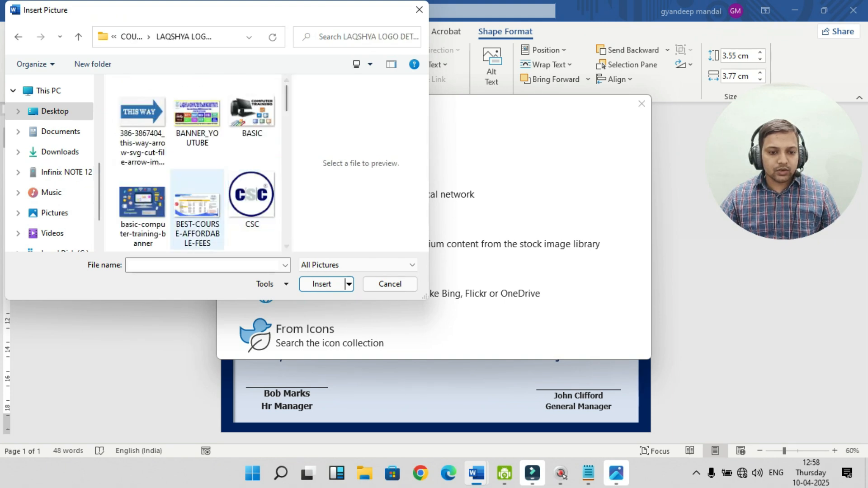
# Insert the LAQSHYA_LOGO picture as the seal circle's fill and deselect the circle.
pyautogui.scroll(-3, 198, 210)
pyautogui.click(251, 201)
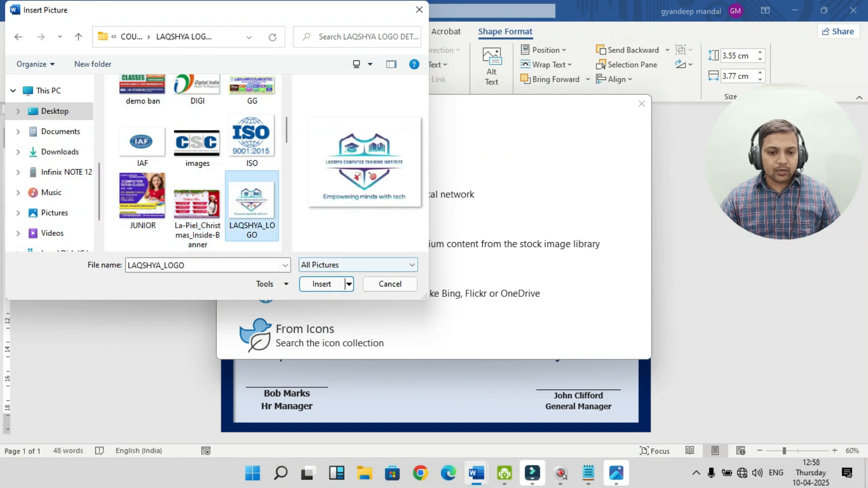
pyautogui.click(321, 283)
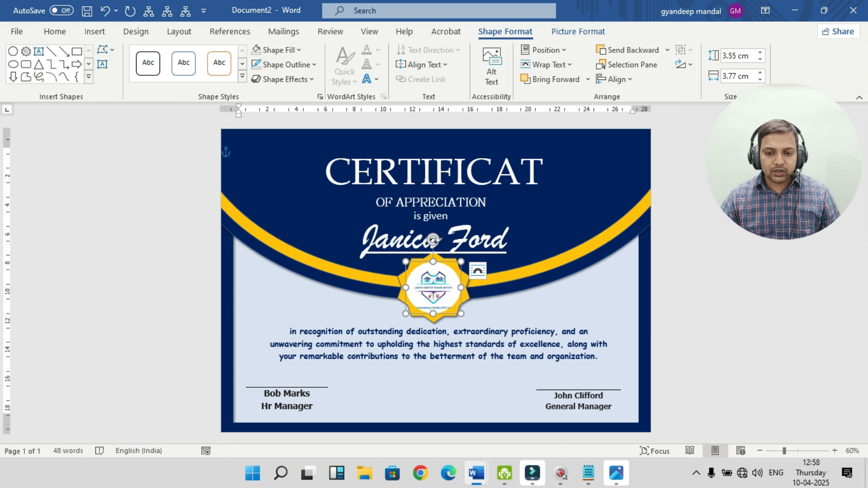
pyautogui.click(611, 277)
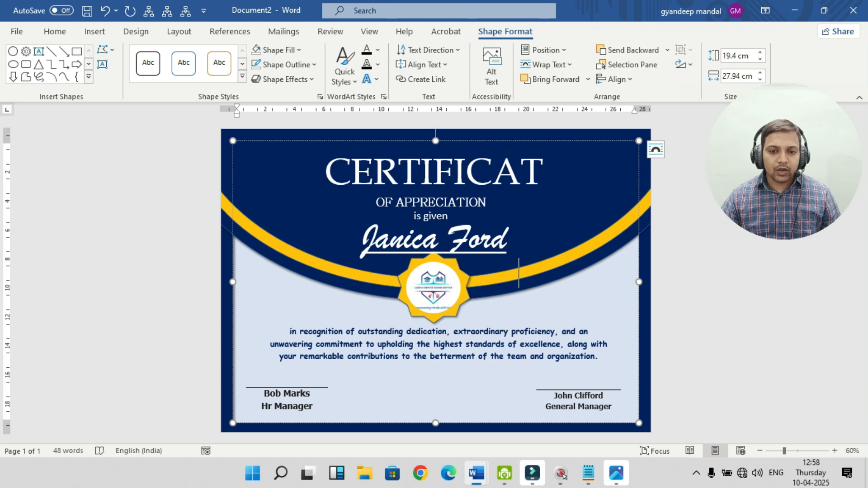
# Review the finished certificate on the page and in the print preview, then leave the preview.
pyautogui.scroll(4, 435, 276)
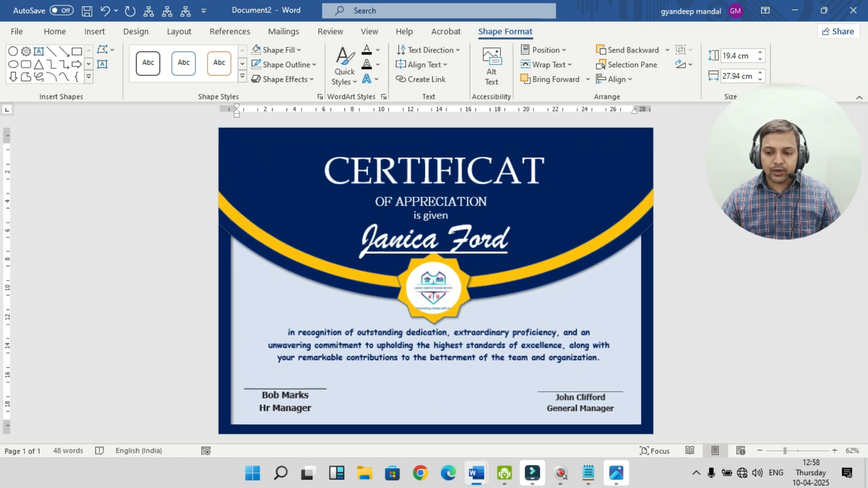
pyautogui.scroll(-4, 436, 275)
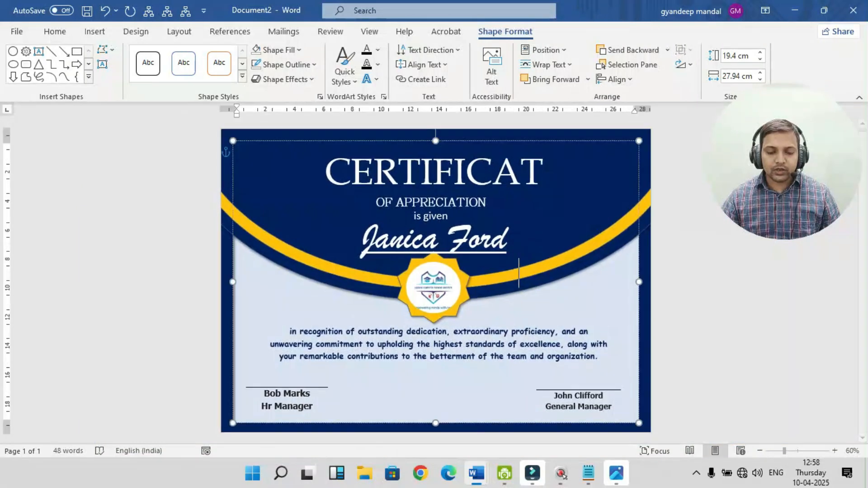
pyautogui.click(17, 31)
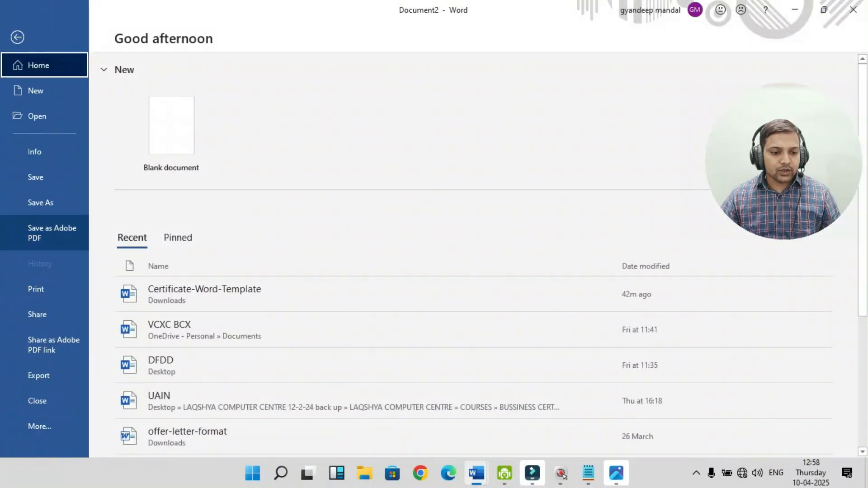
pyautogui.click(54, 285)
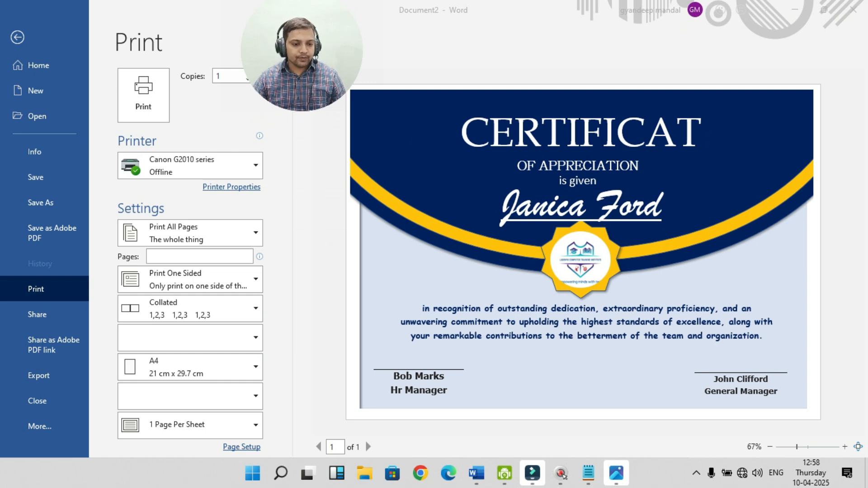
pyautogui.click(17, 37)
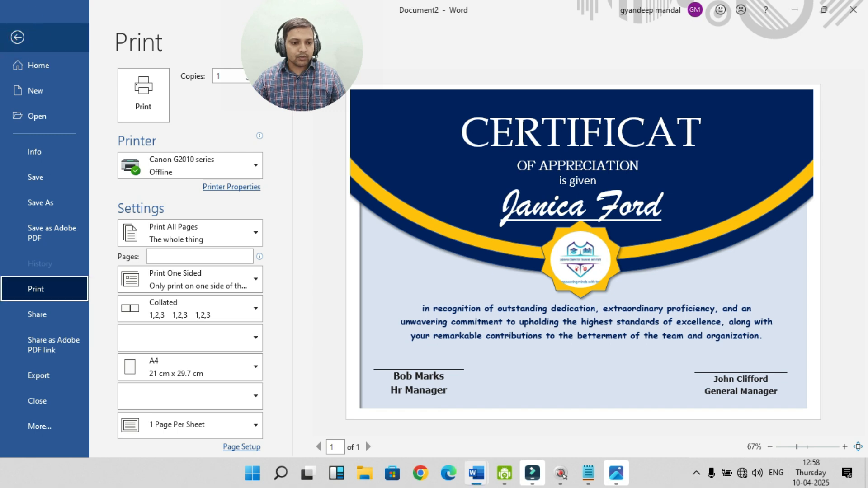